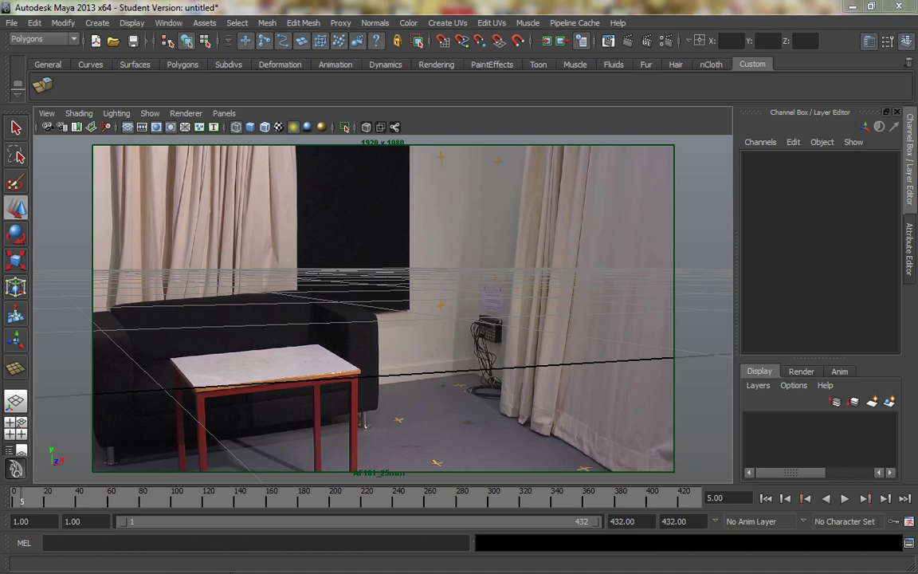
- Switch from Maya to After Effects using the Windows taskbar
key(super)
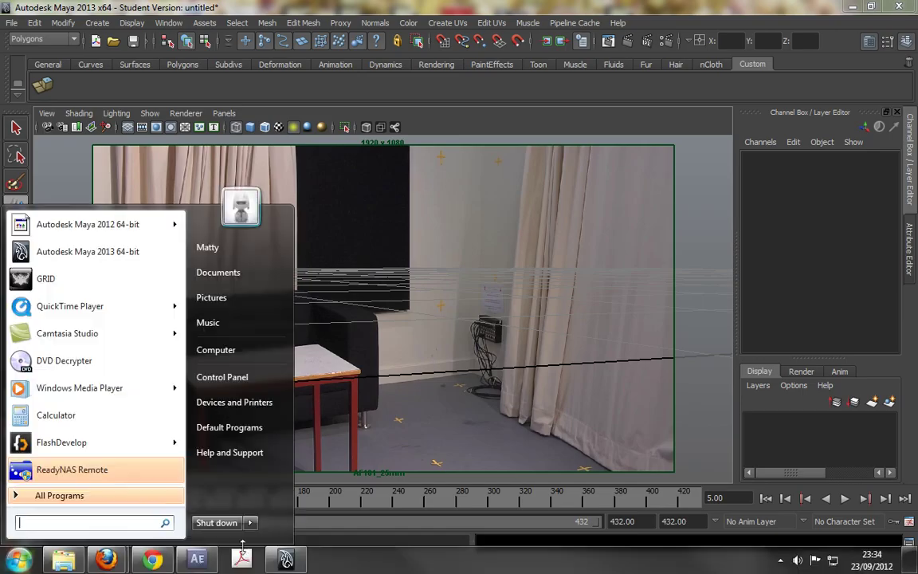
click(199, 561)
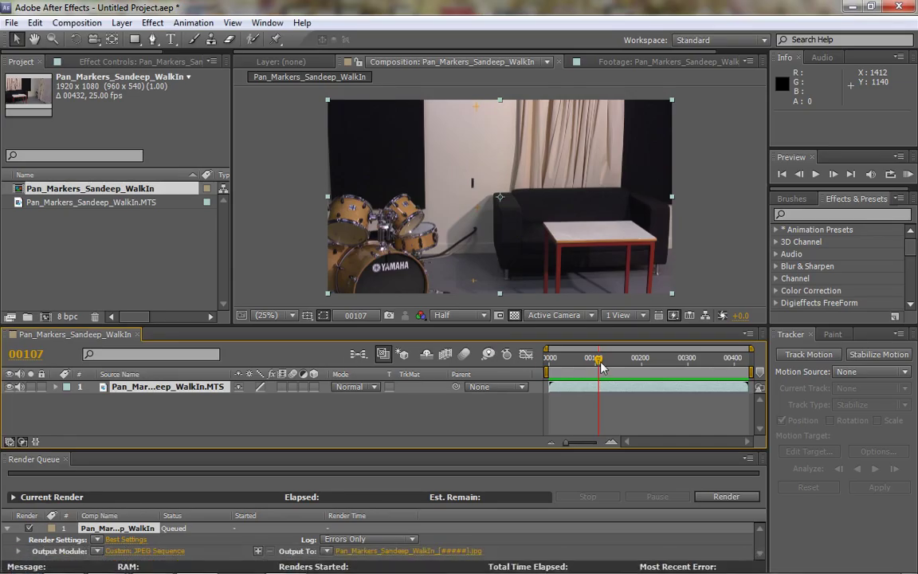
- Scrub the room footage from frame 00000 to frame 00070 to review the camera move
click(547, 358)
mouse_move(548, 358)
mouse_down()
mouse_move(594, 358)
mouse_move(515, 361)
mouse_move(588, 358)
mouse_move(542, 364)
mouse_up()
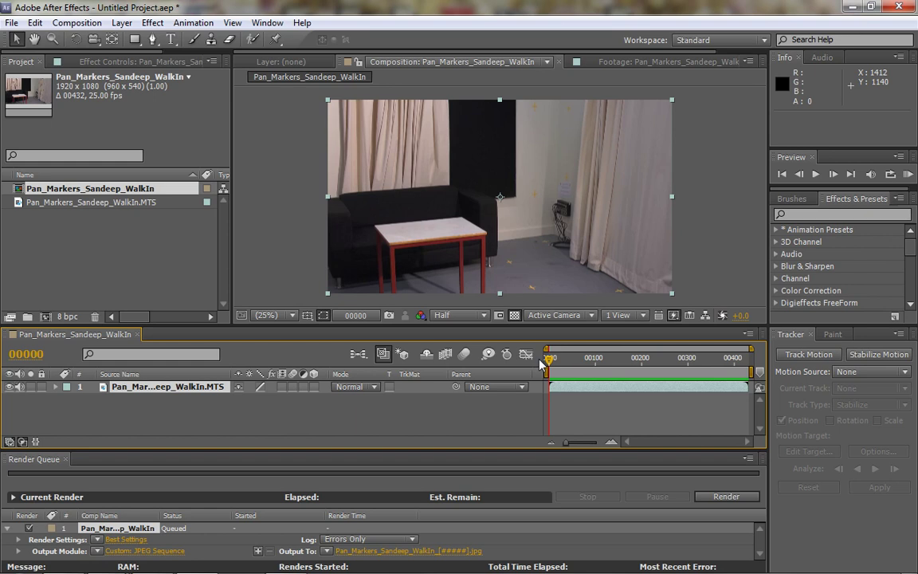
click(552, 360)
drag(551, 359, 582, 364)
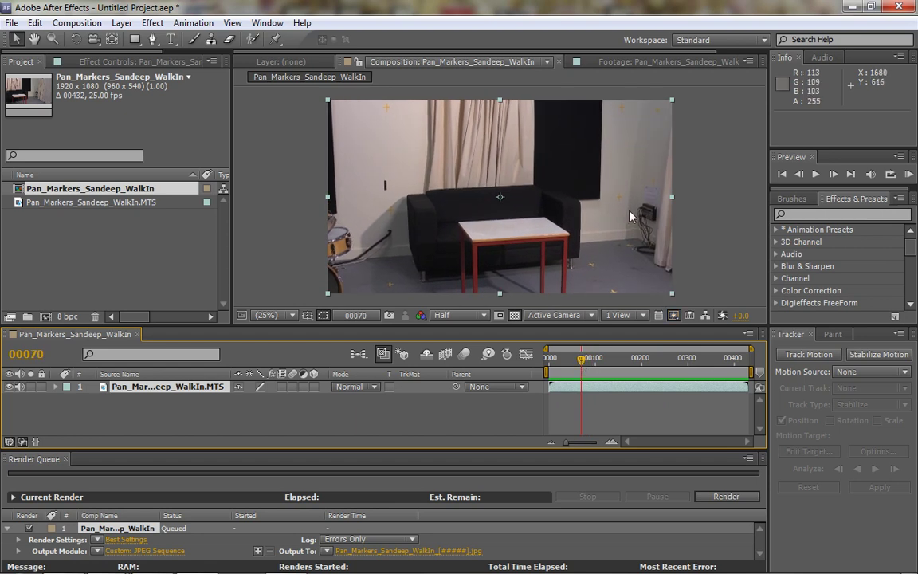
mouse_move(581, 359)
mouse_down()
mouse_move(558, 361)
mouse_move(624, 368)
mouse_move(550, 361)
mouse_move(623, 361)
mouse_move(564, 369)
mouse_move(587, 367)
mouse_up()
click(548, 361)
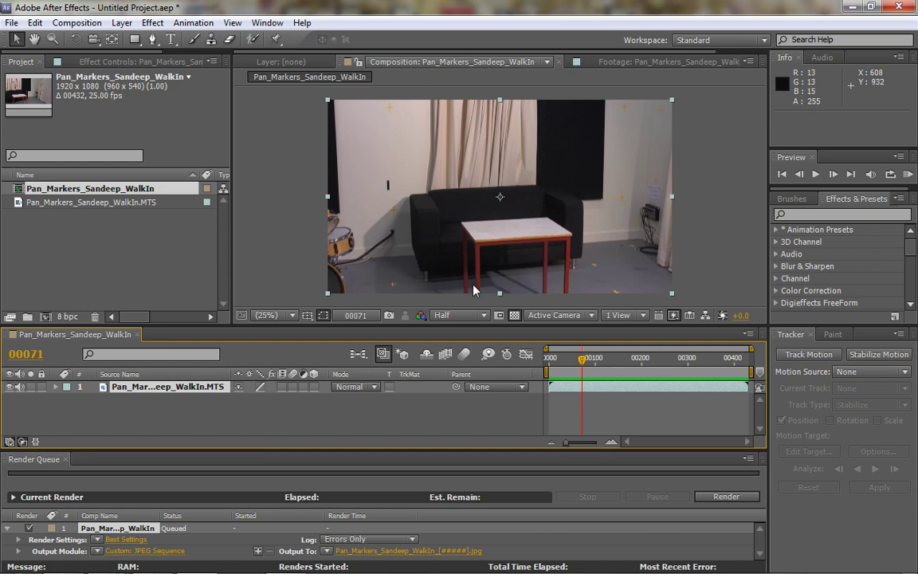
mouse_move(583, 360)
mouse_down()
mouse_move(633, 362)
mouse_move(556, 357)
mouse_move(579, 355)
mouse_up()
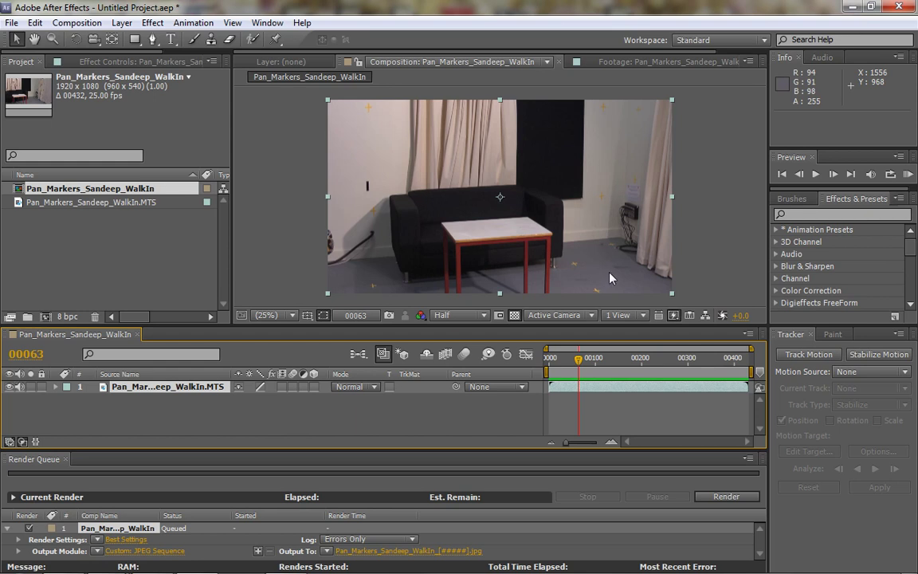
drag(578, 358, 548, 363)
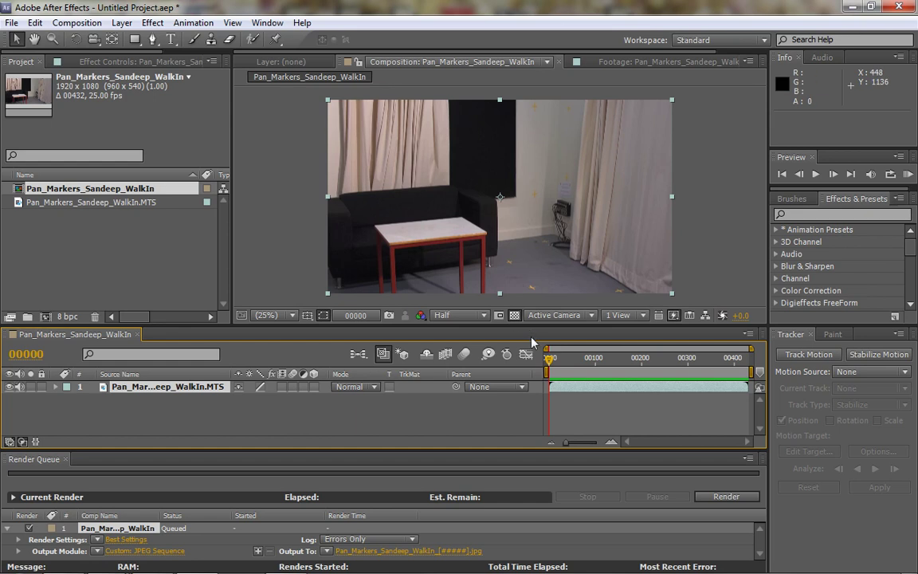
drag(550, 362, 583, 363)
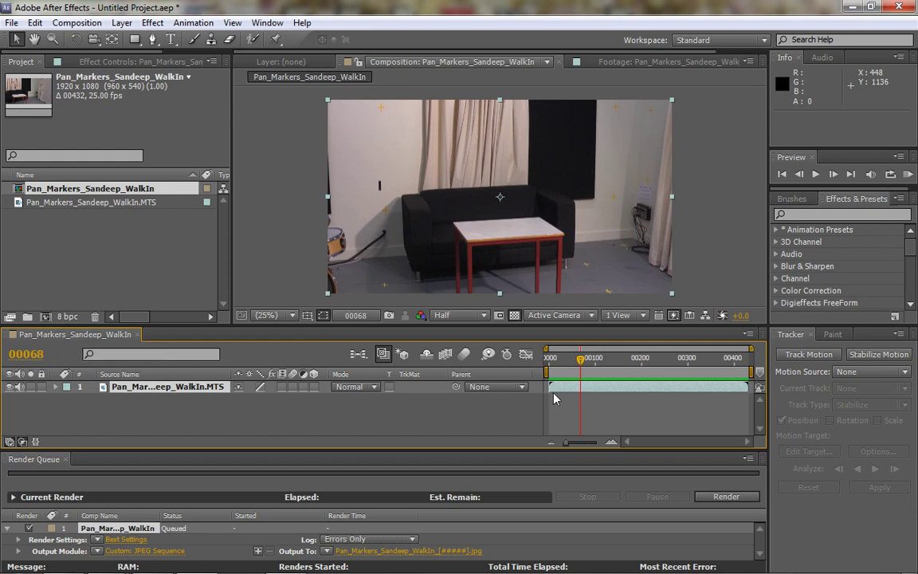
drag(580, 361, 576, 365)
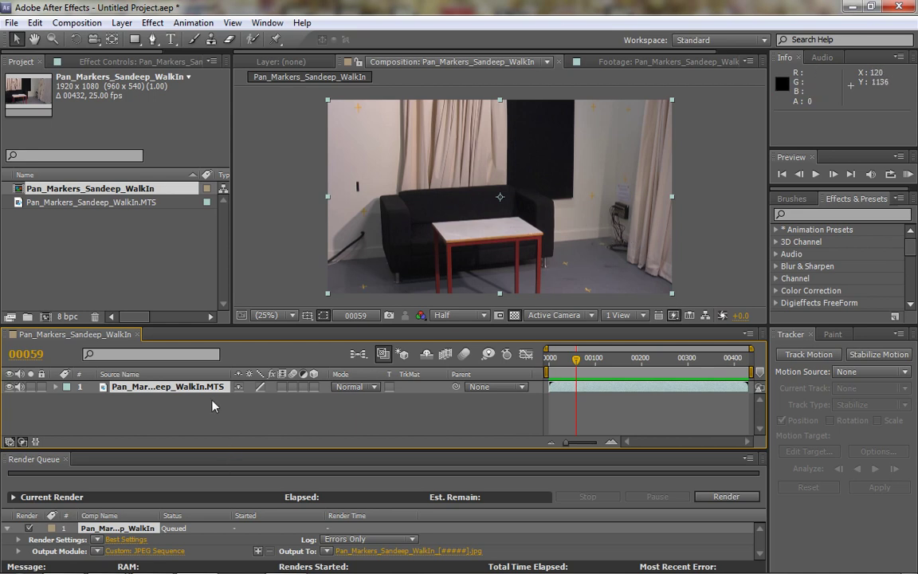
mouse_move(134, 567)
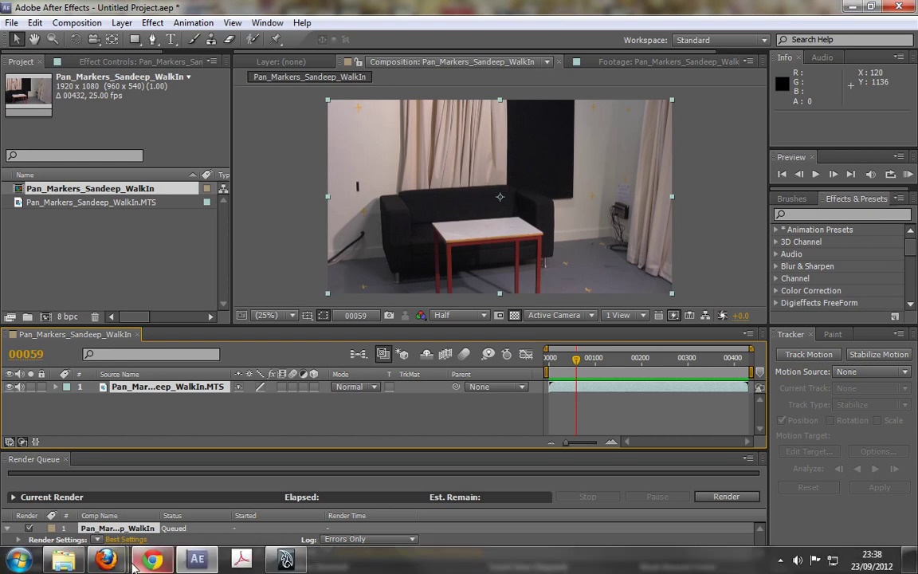
- Return to Maya, set the time slider to frame 60, and maximize the persp view
click(286, 561)
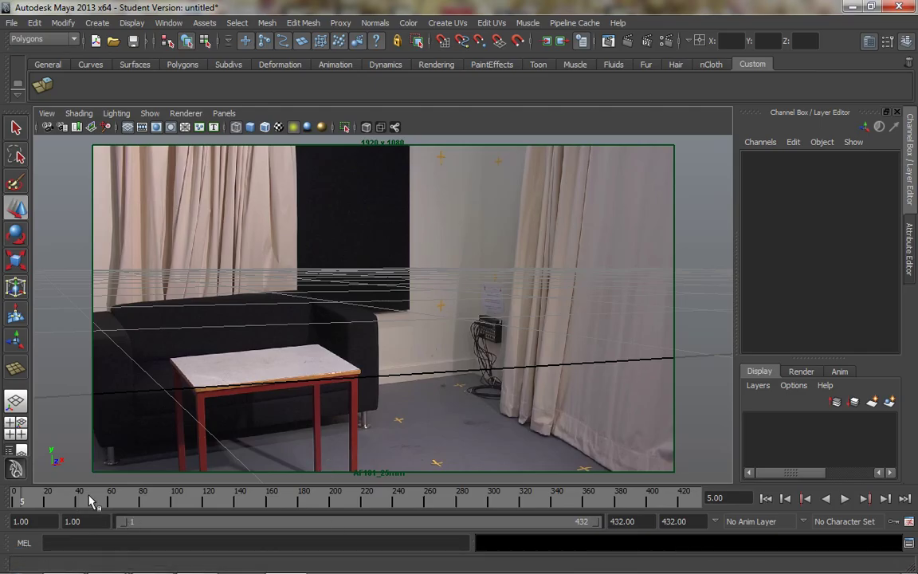
drag(97, 501, 109, 504)
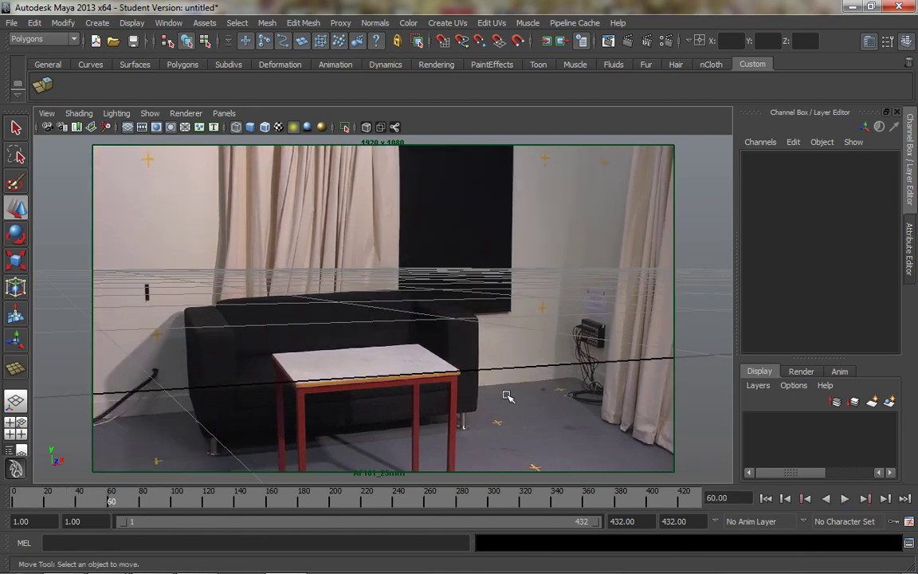
key(space)
key(space)
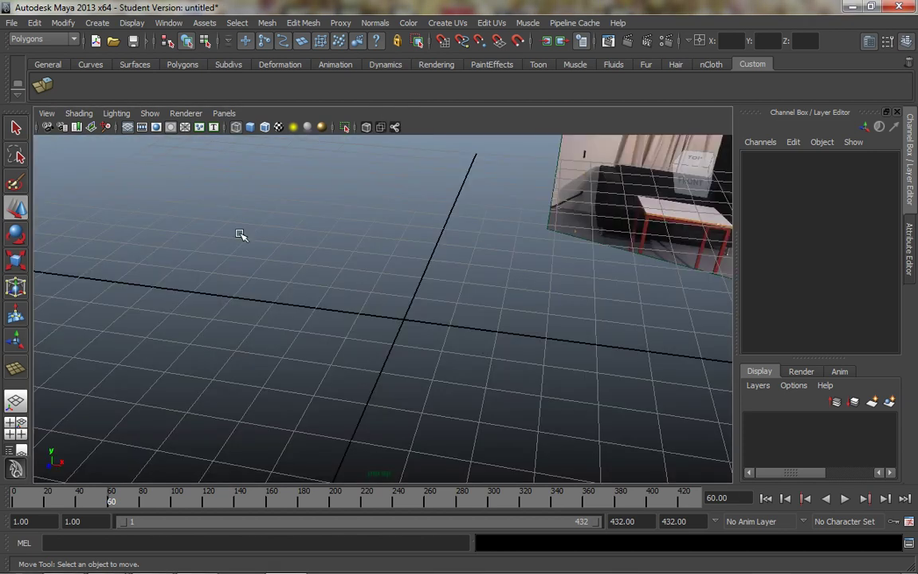
- Draw a polygon plane of about 5.5 by 6.1 units on the grid near the origin
click(90, 24)
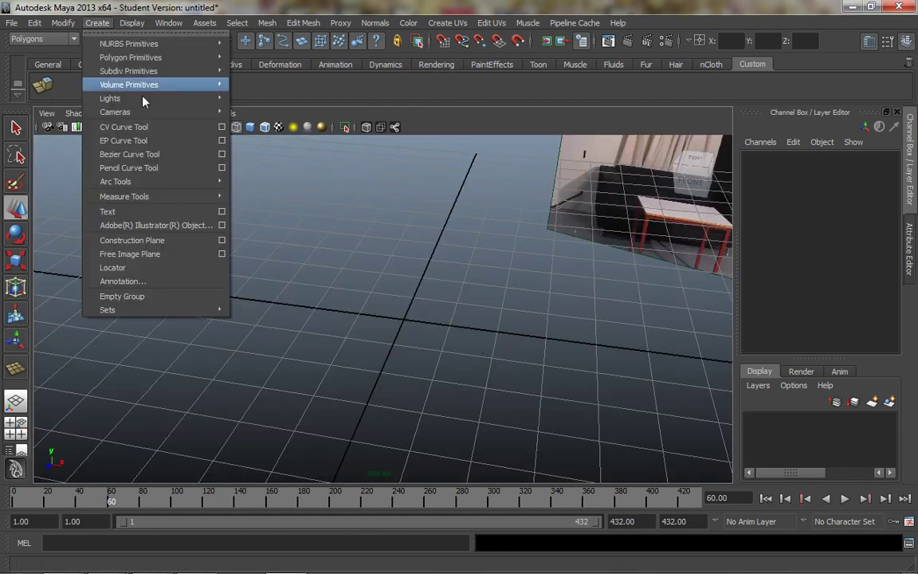
mouse_move(217, 59)
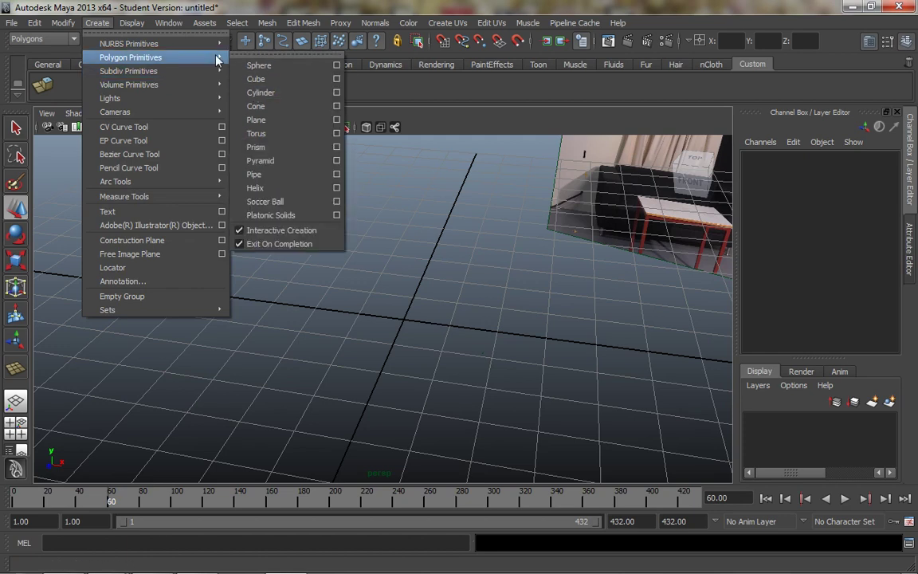
click(263, 120)
drag(343, 258, 601, 453)
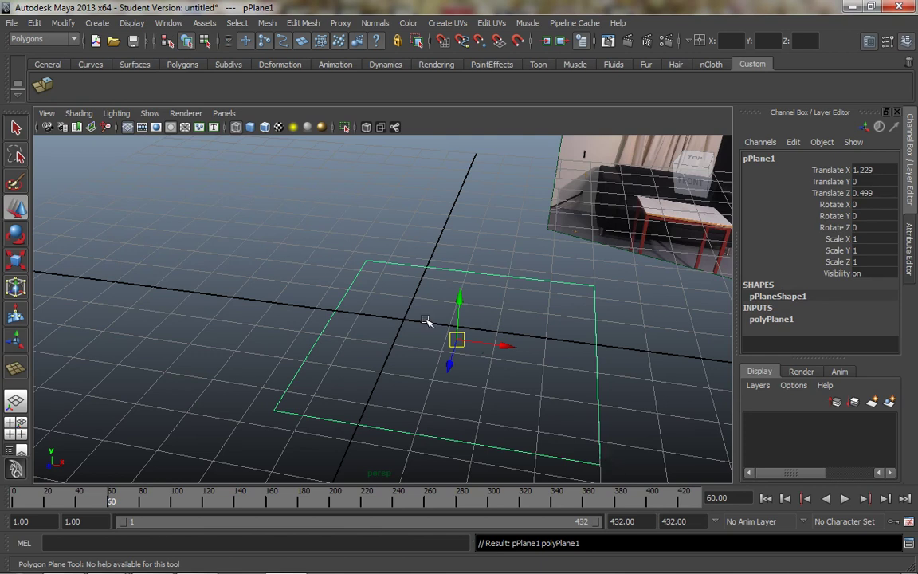
- Set polyPlane1's Width and Height both to 5 in the Channel Box
click(786, 321)
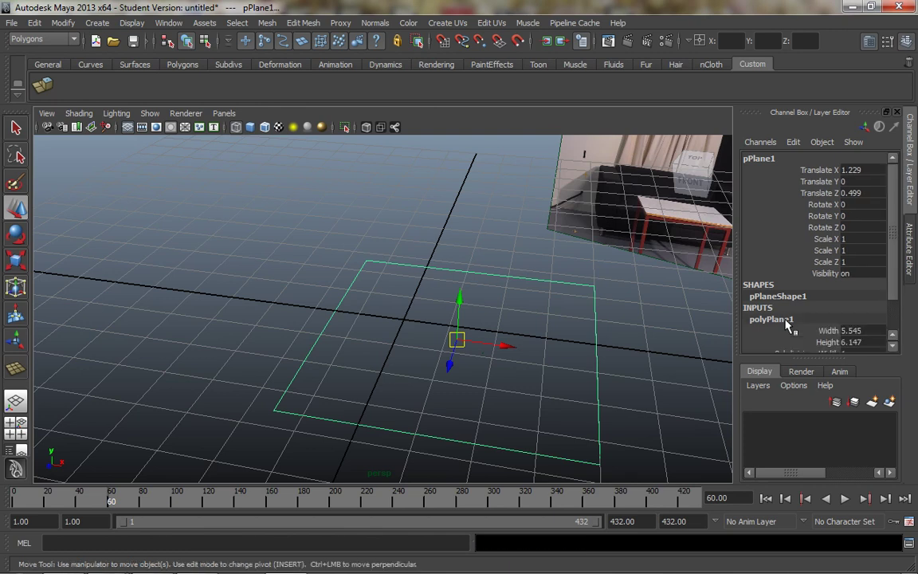
click(894, 346)
double_click(869, 318)
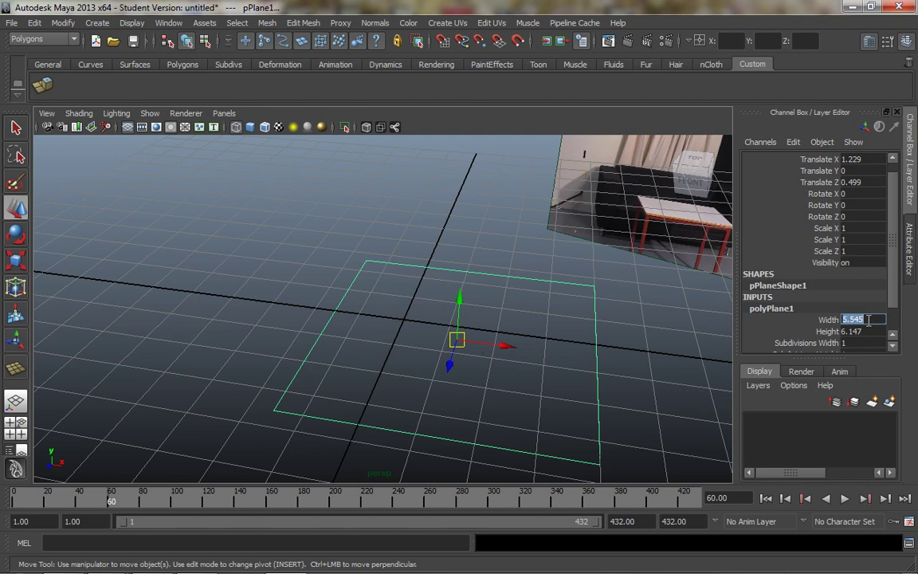
text(5)
key(Tab)
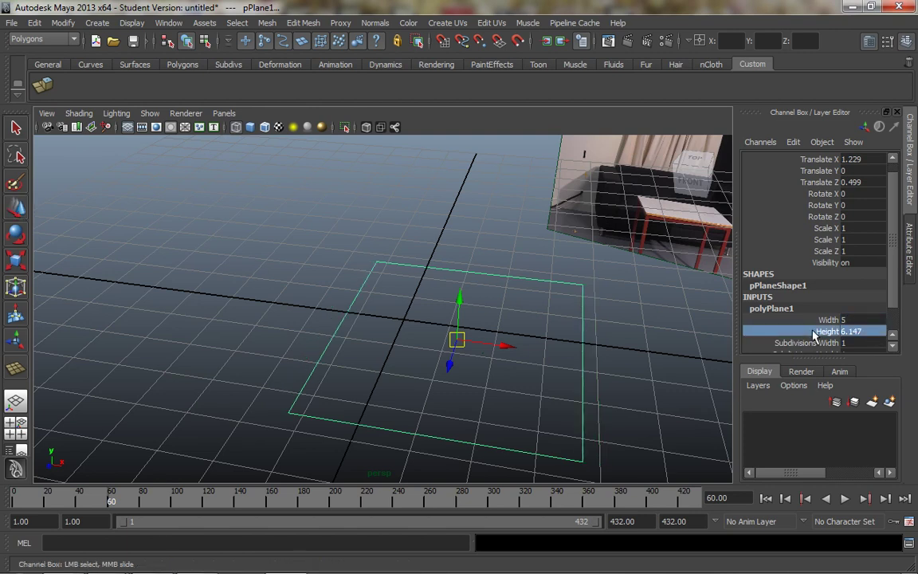
click(871, 340)
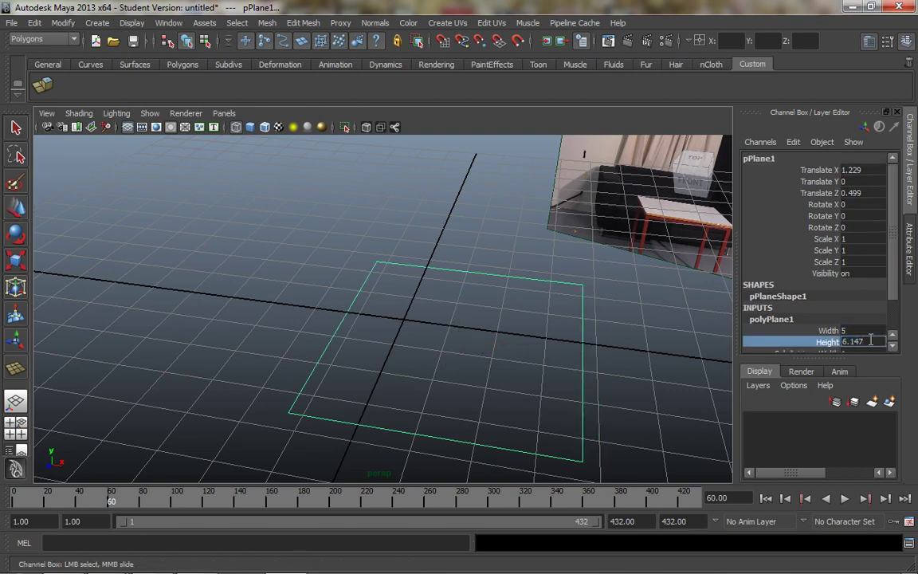
text(5)
key(Return)
click(643, 364)
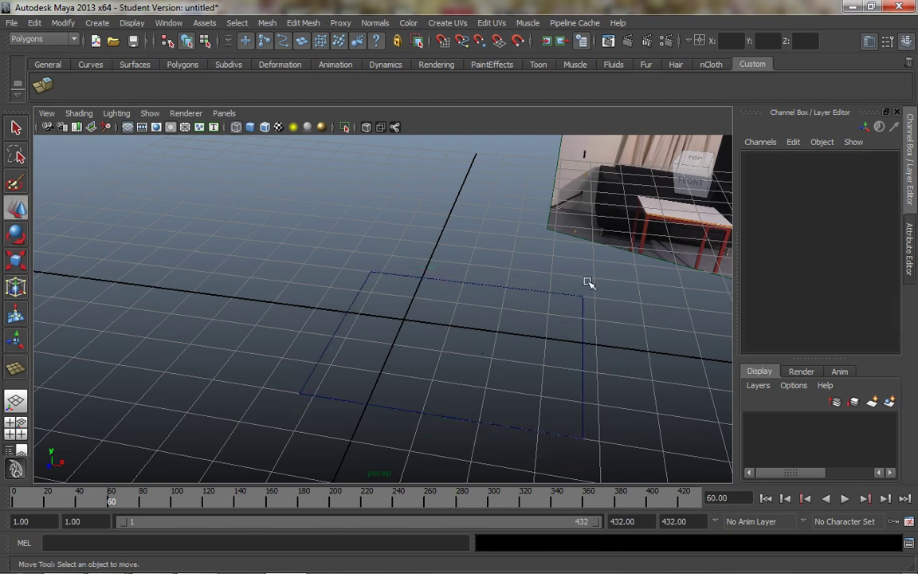
click(583, 302)
key(w)
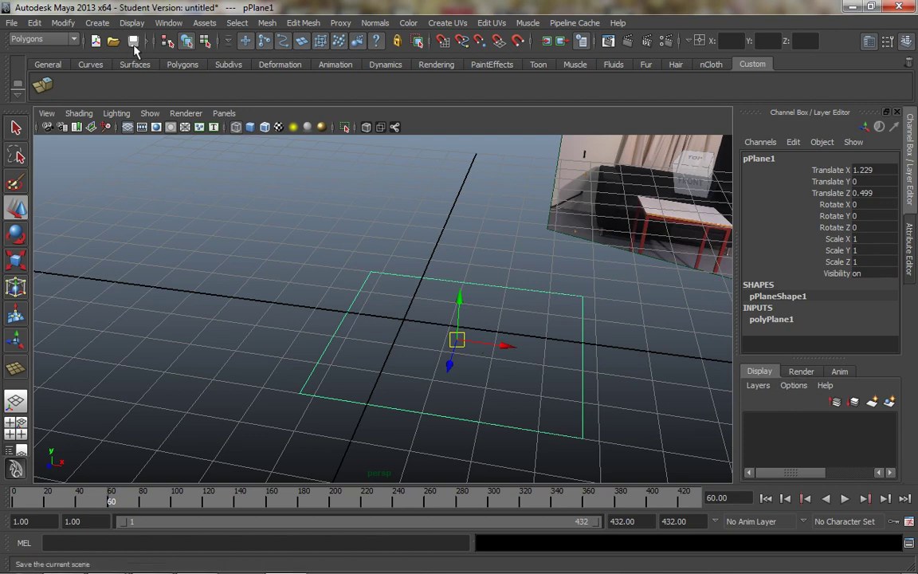
- Assign pPlane1 to a new display layer, layer1, and give the layer a red colour
click(168, 22)
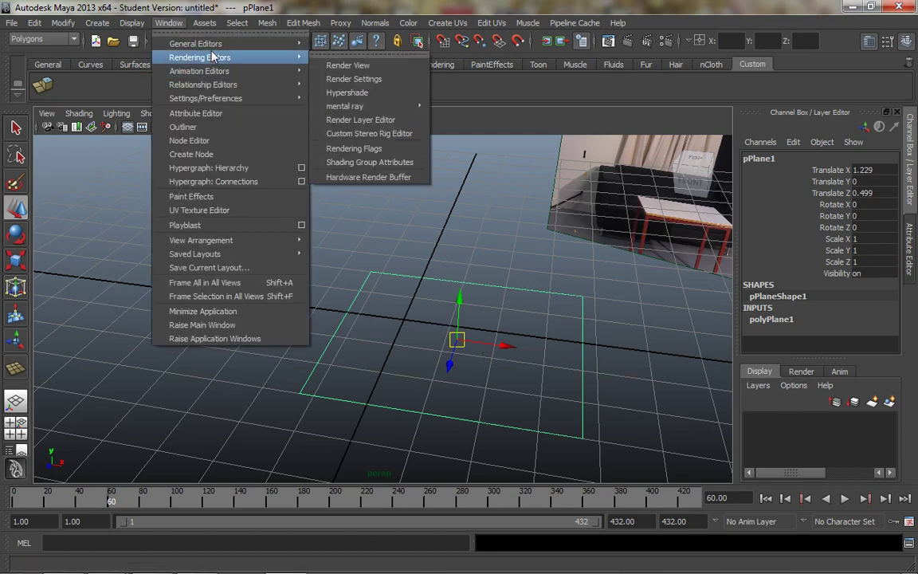
mouse_move(213, 49)
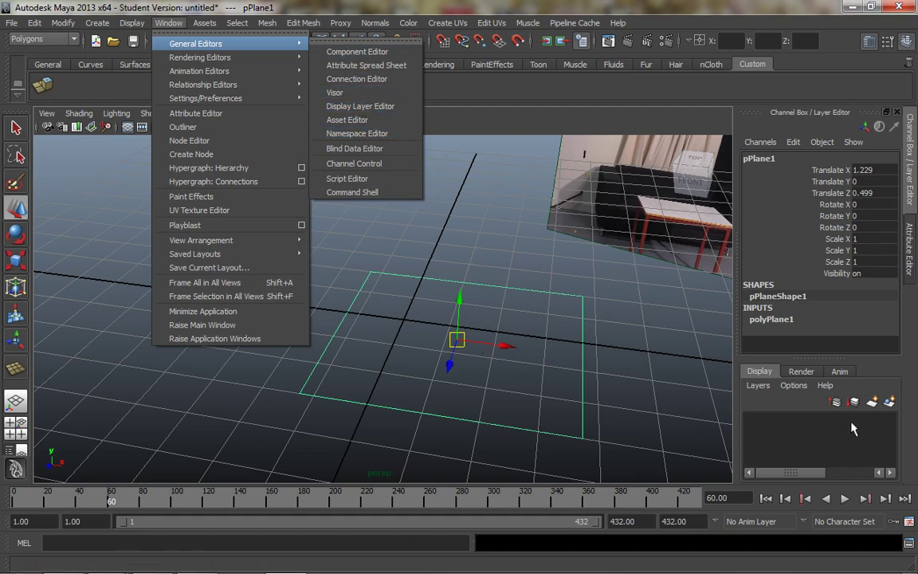
click(829, 422)
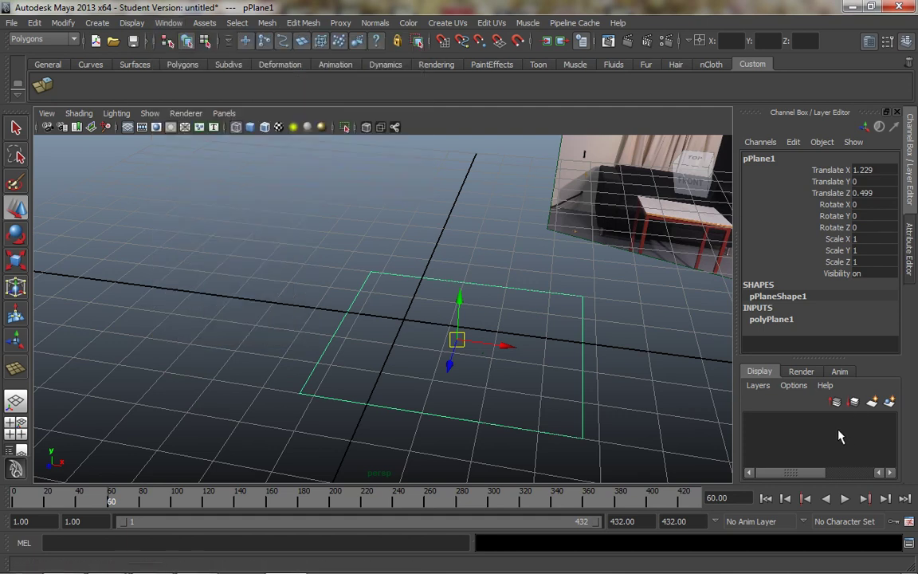
click(576, 312)
click(583, 307)
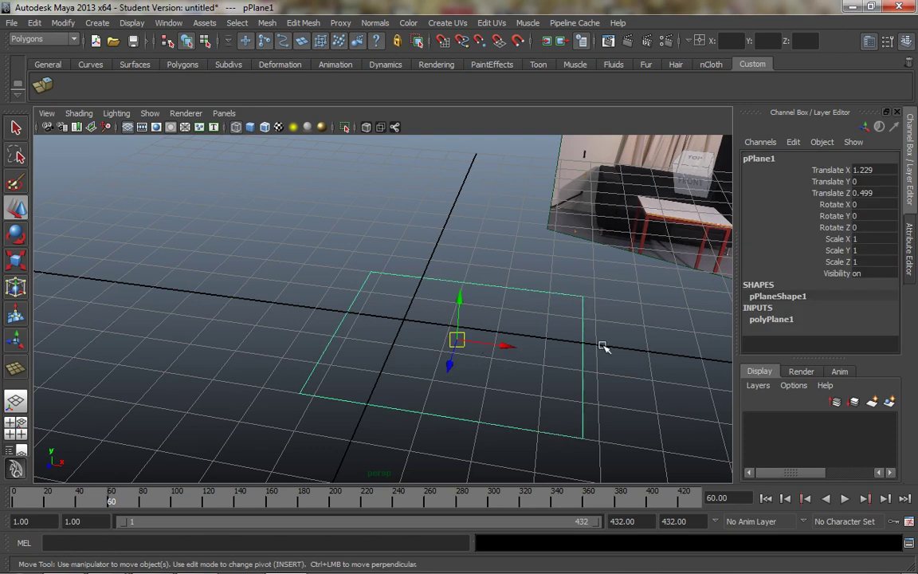
click(891, 403)
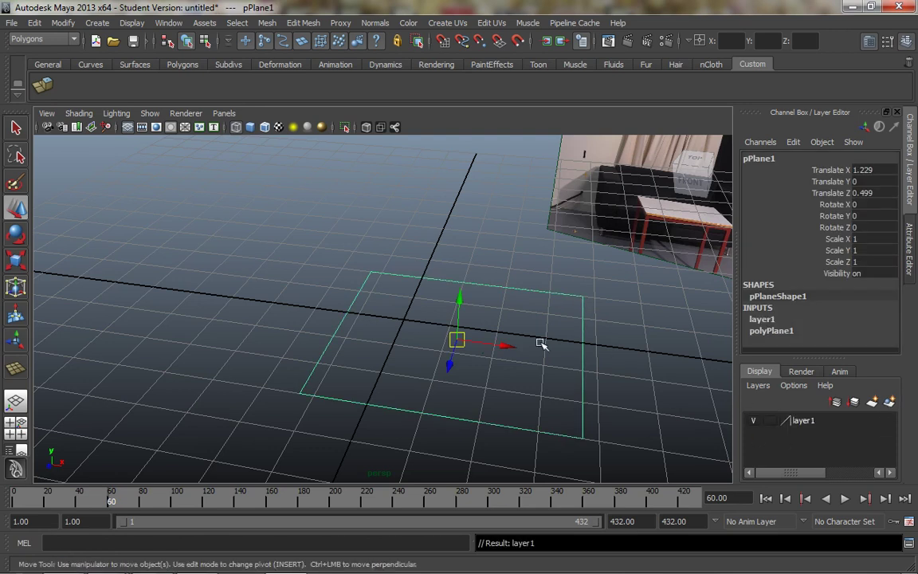
double_click(803, 421)
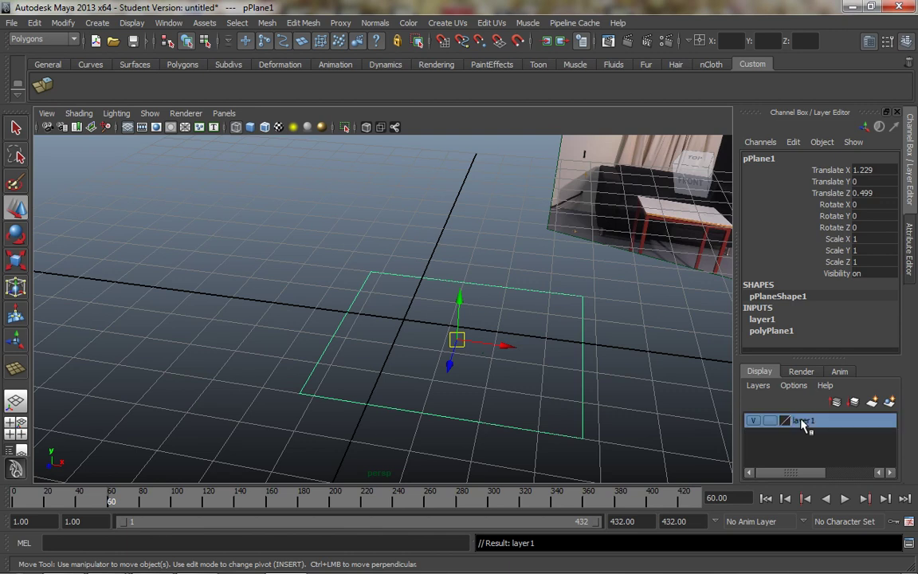
click(533, 277)
click(378, 310)
click(539, 281)
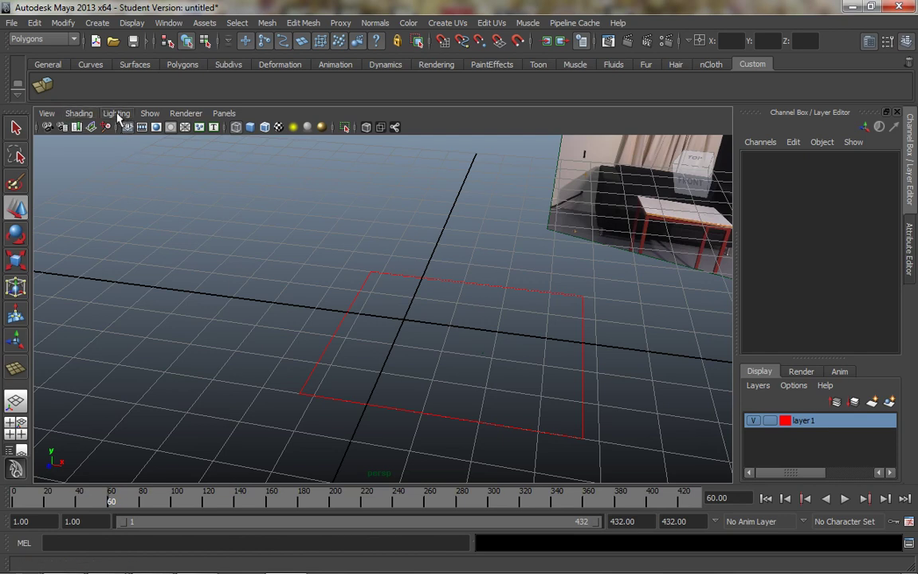
- Toggle the viewport grid off and back on, then maximize the camera view with the footage
click(149, 113)
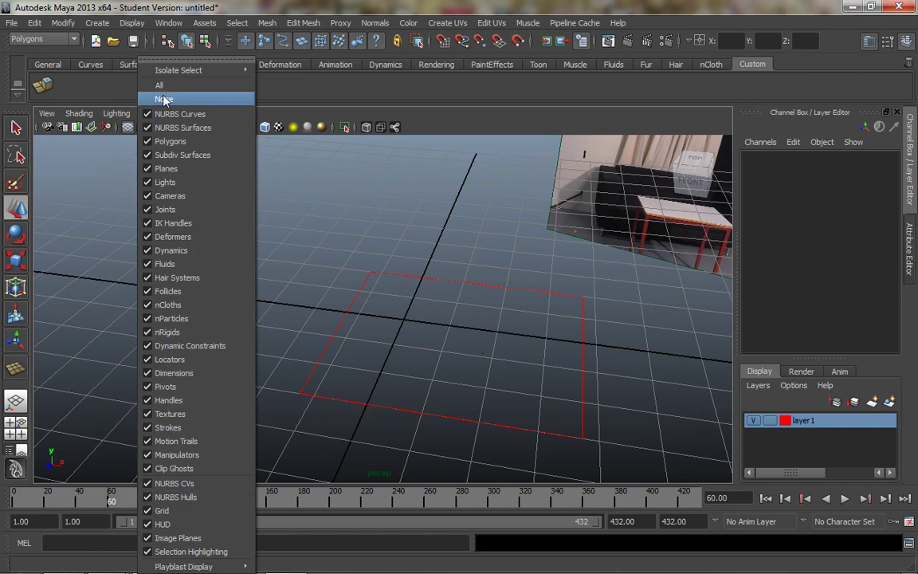
click(151, 511)
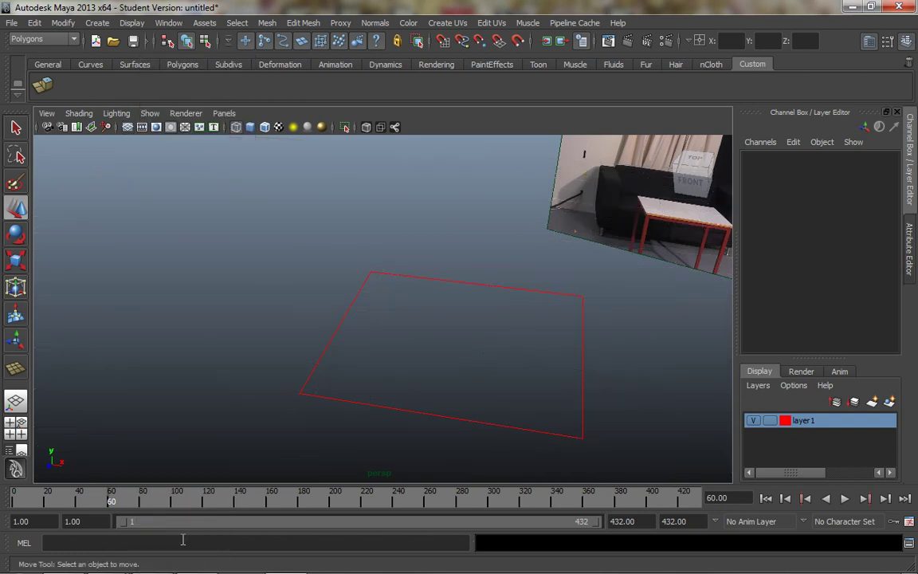
click(149, 114)
click(177, 511)
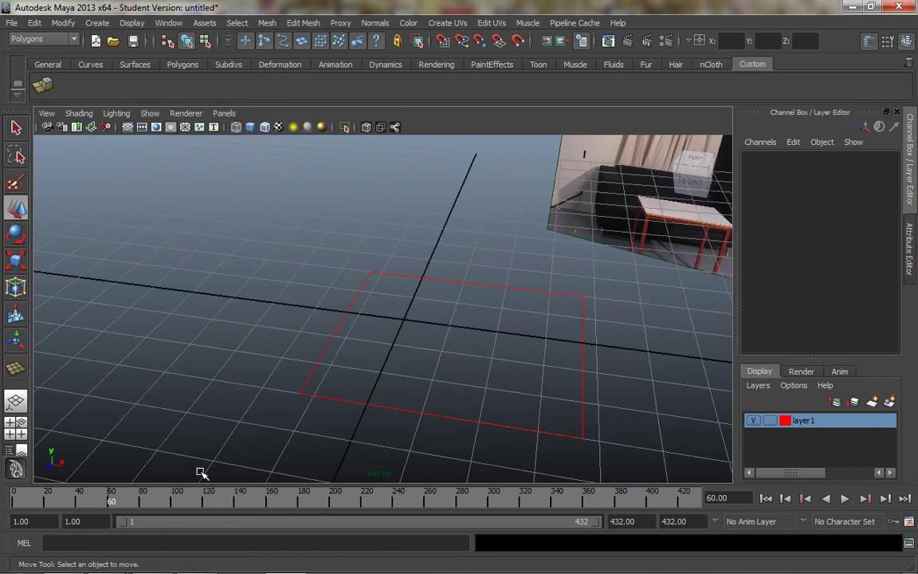
key(space)
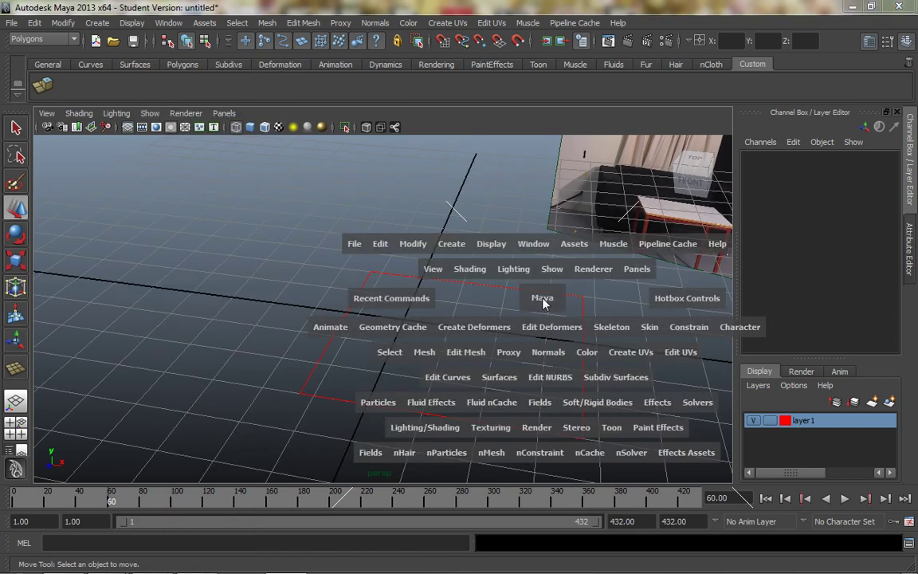
key(space)
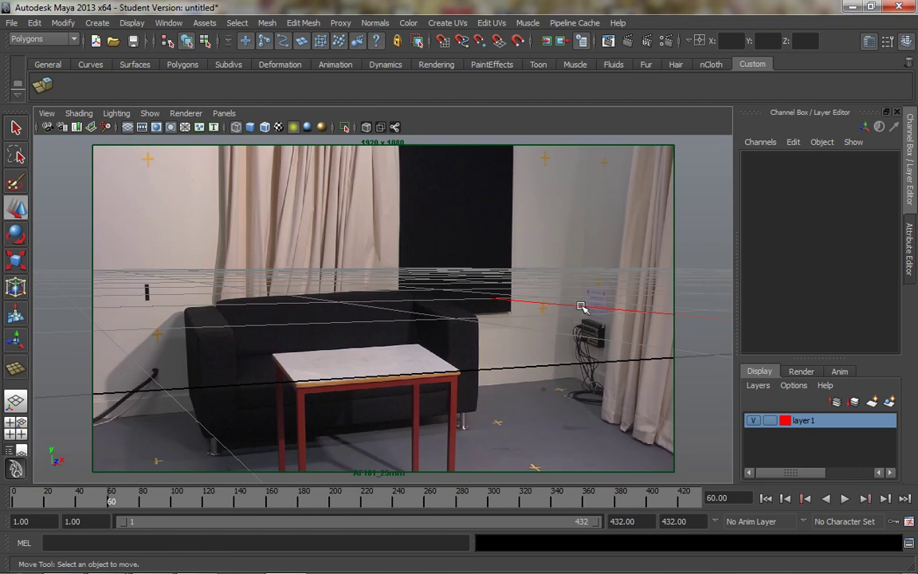
- Hide the grid and tumble, track and dolly the camera until the red plane fits the floor
alt+drag(577, 322, 524, 319)
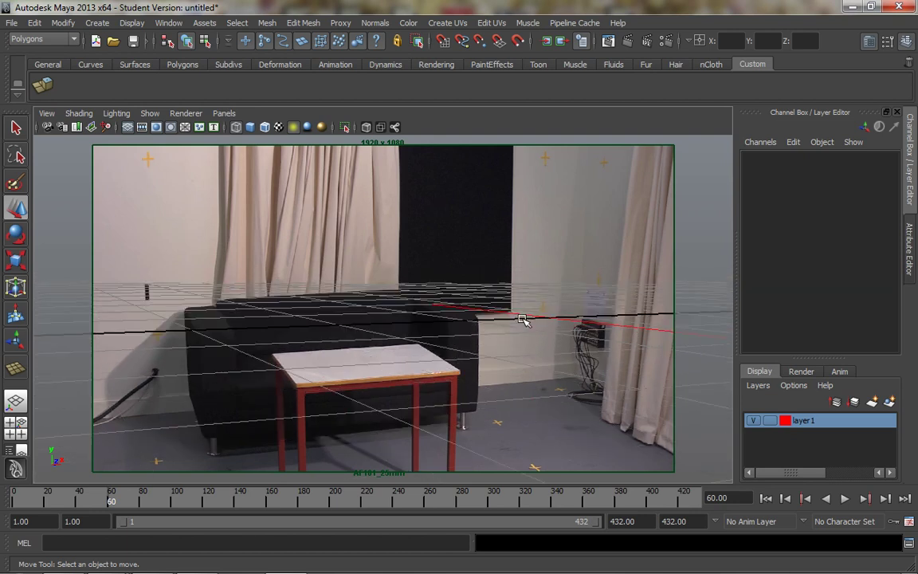
click(153, 113)
click(189, 510)
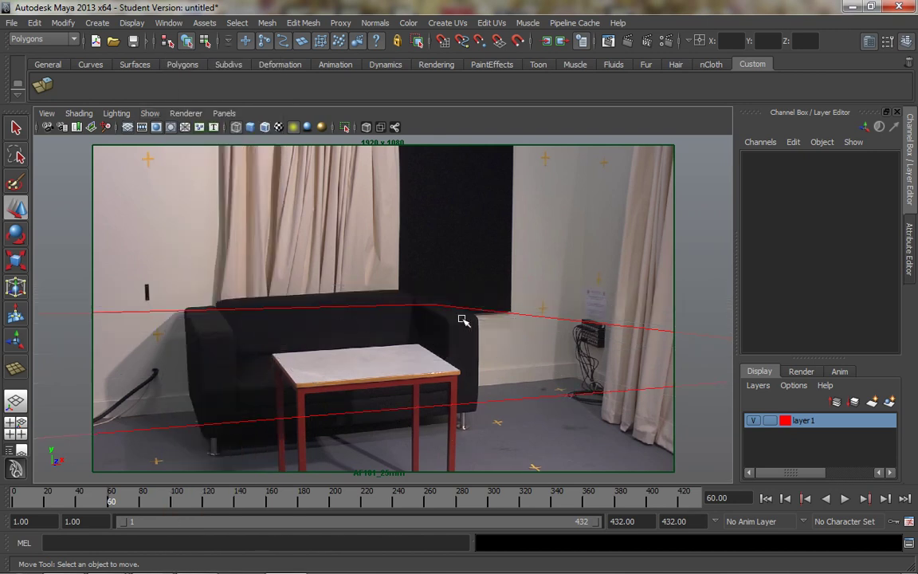
alt+drag(415, 332, 395, 332)
alt+middle_drag(395, 332, 516, 419)
alt+drag(516, 418, 500, 422)
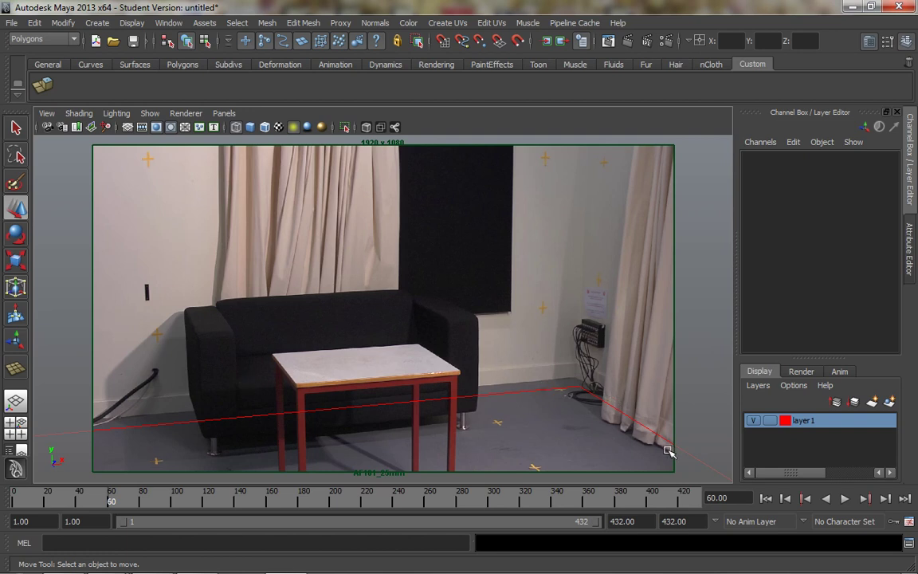
alt+drag(484, 347, 542, 390)
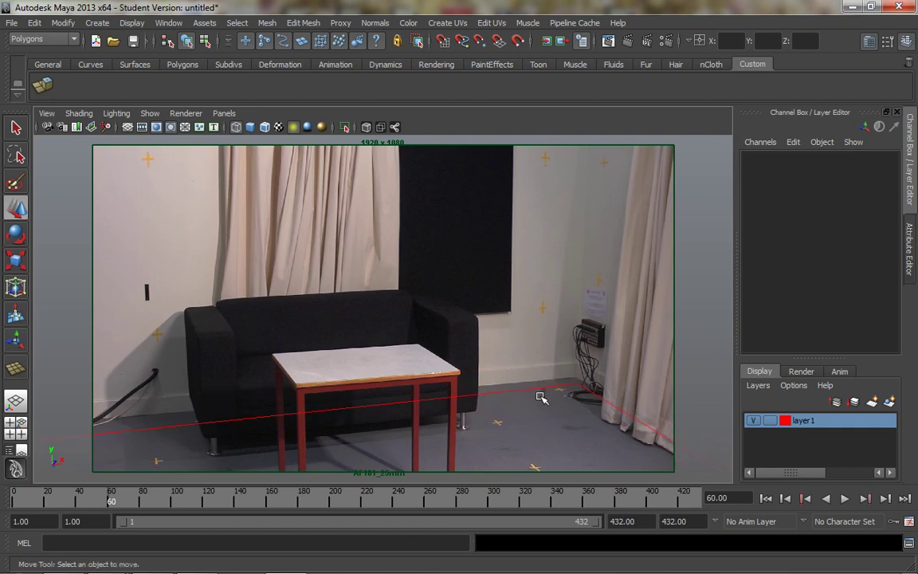
mouse_move(537, 390)
alt+right_down()
mouse_move(542, 424)
mouse_move(529, 385)
alt+right_up()
alt+drag(529, 385, 548, 404)
- Select the AF101_25mm camera in the perspective view and move it along X, Y and Z
key(space)
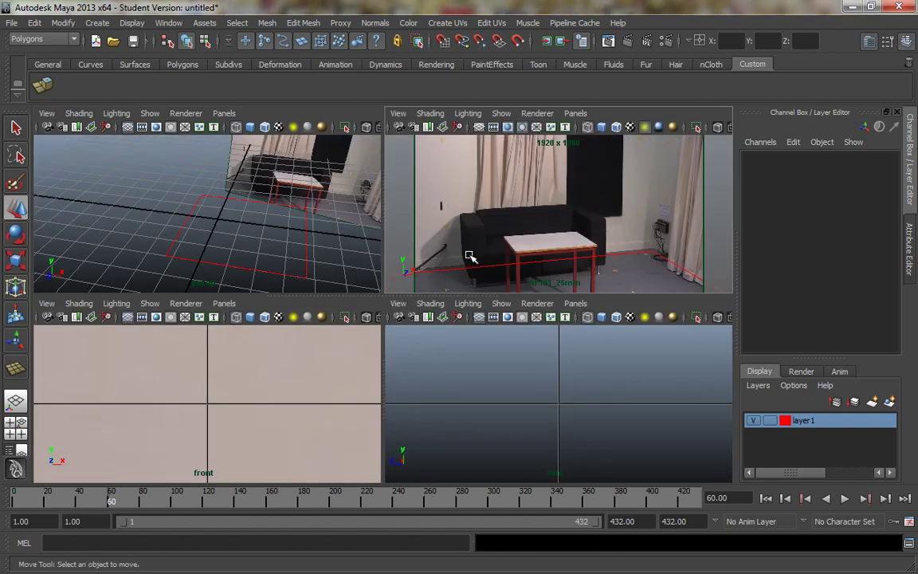
key(space)
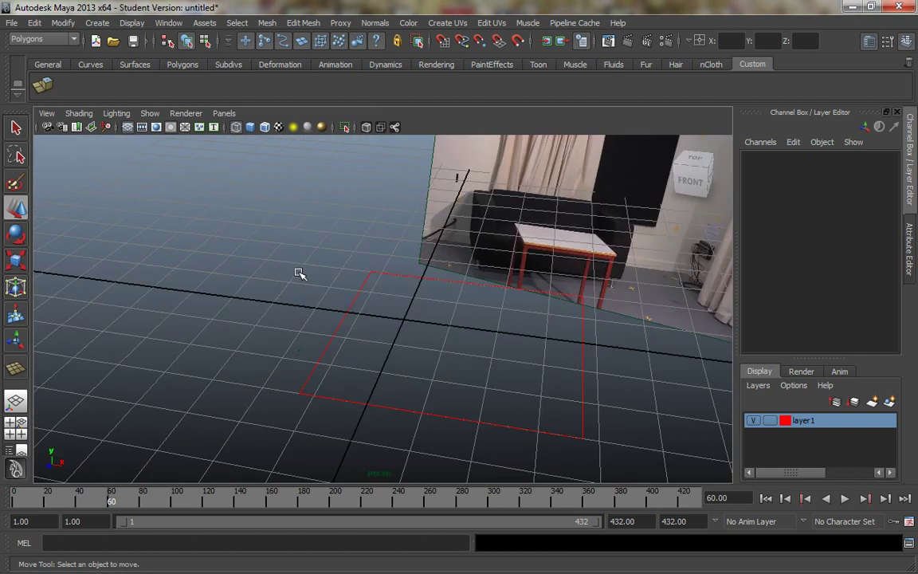
click(302, 354)
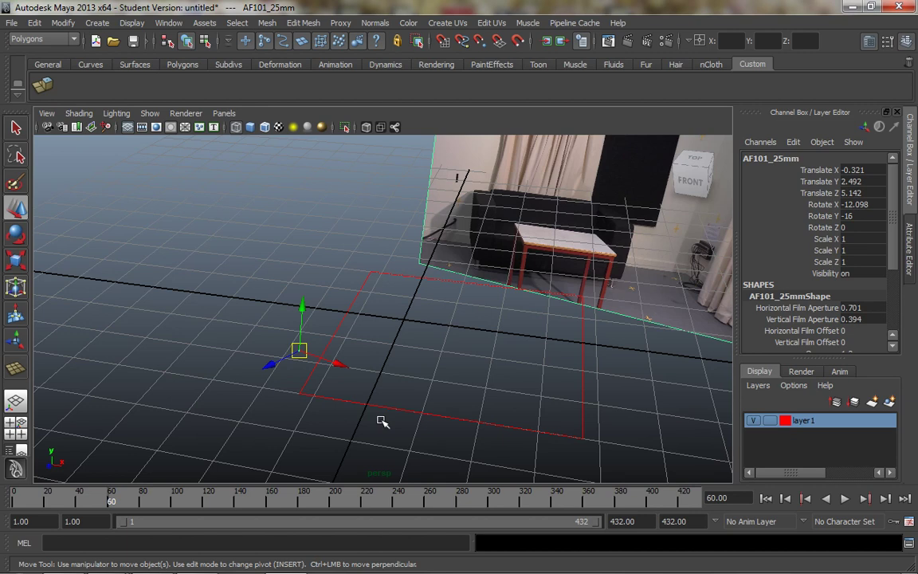
key(space)
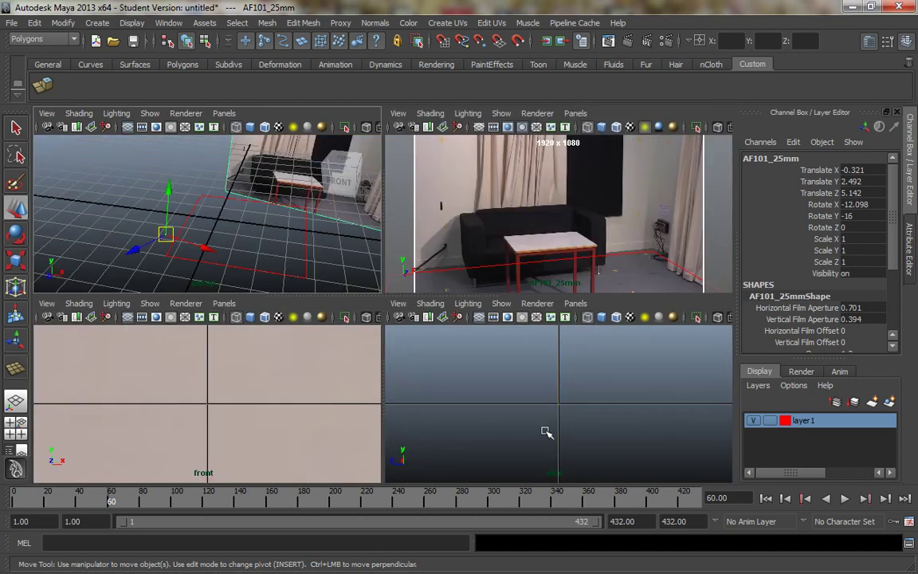
key(space)
drag(347, 363, 430, 390)
drag(392, 344, 393, 319)
drag(366, 374, 388, 353)
drag(456, 355, 475, 369)
- Tumble and track the camera view until the red plane matches the floor, at Rotate X -10.675, Y -18
key(space)
key(space)
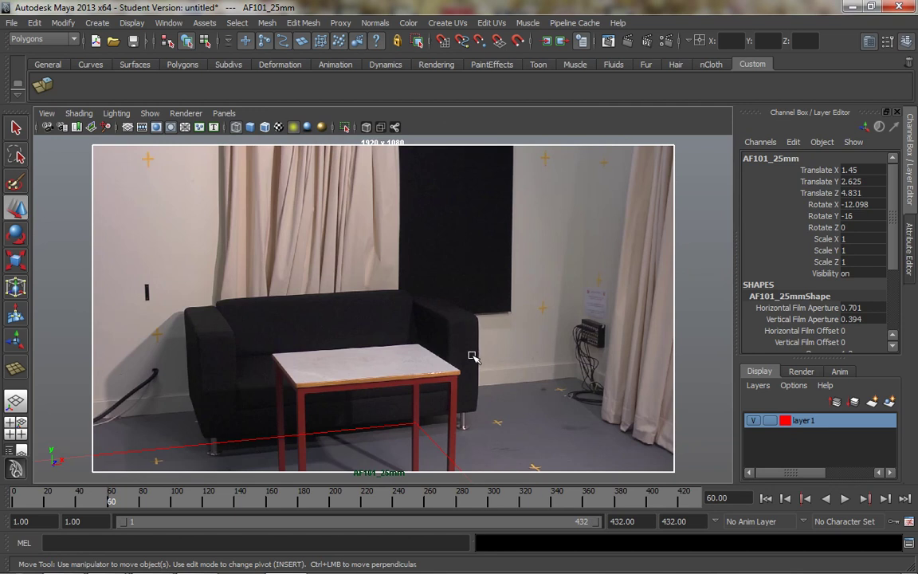
alt+drag(471, 356, 476, 369)
alt+middle_drag(475, 369, 451, 372)
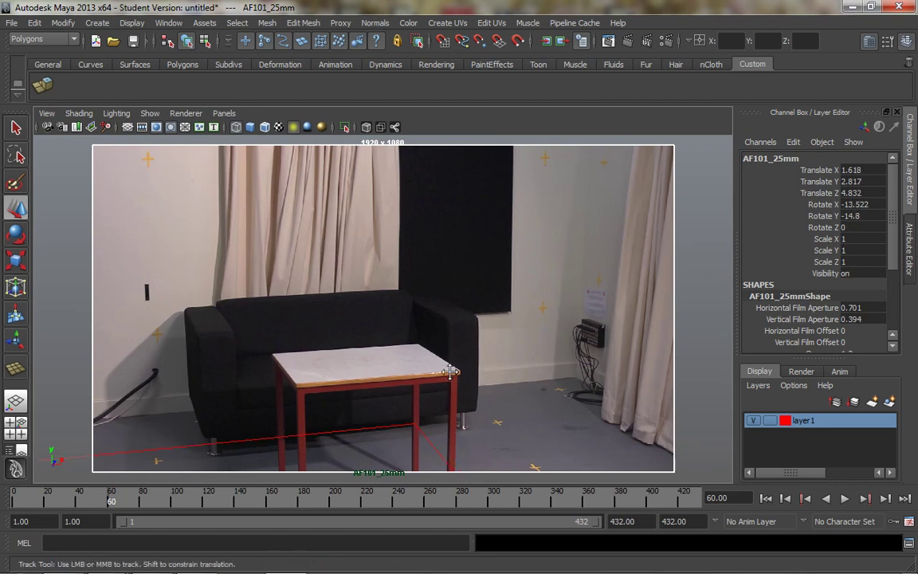
alt+middle_drag(434, 334, 605, 327)
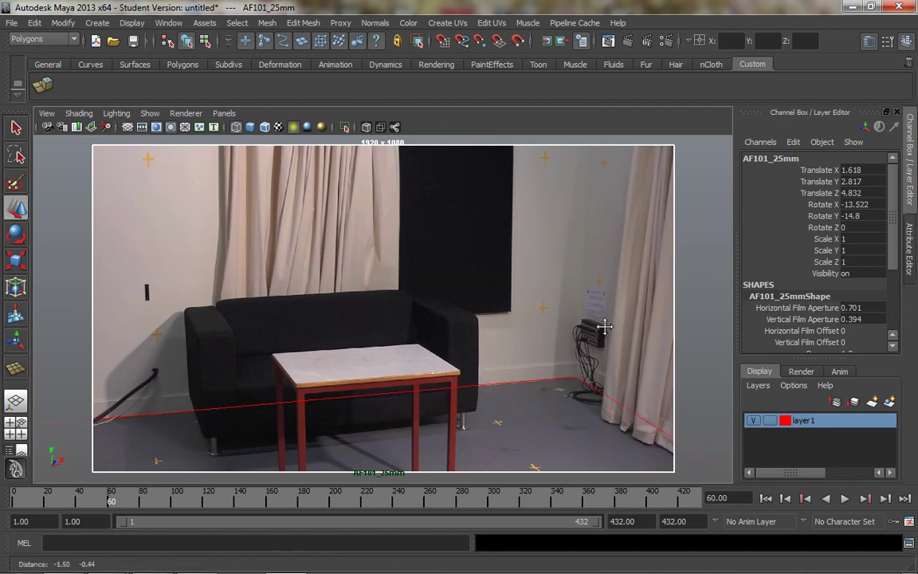
alt+drag(549, 416, 502, 424)
alt+middle_drag(511, 421, 513, 421)
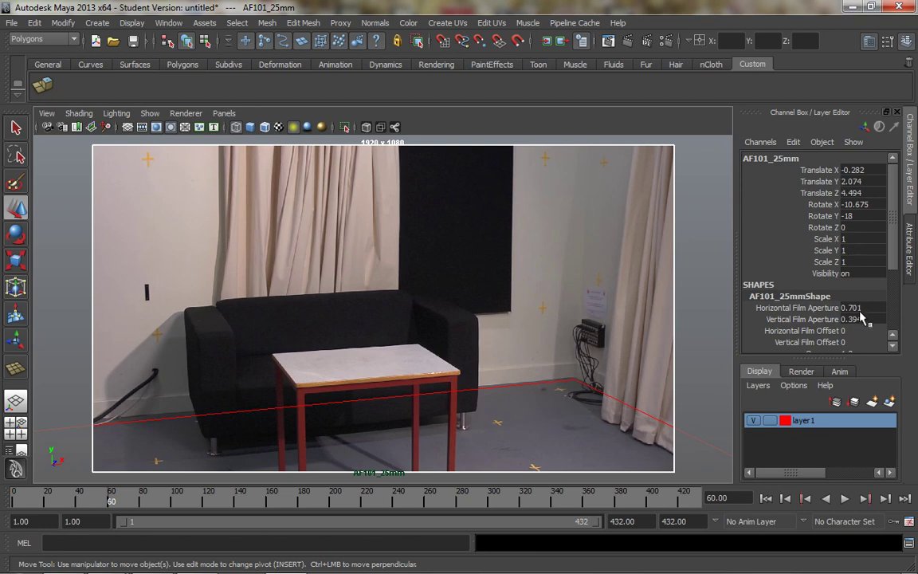
- Set the AF101_25mm camera's Overscan to 1 in the Channel Box
scroll(886, 341, down, 2)
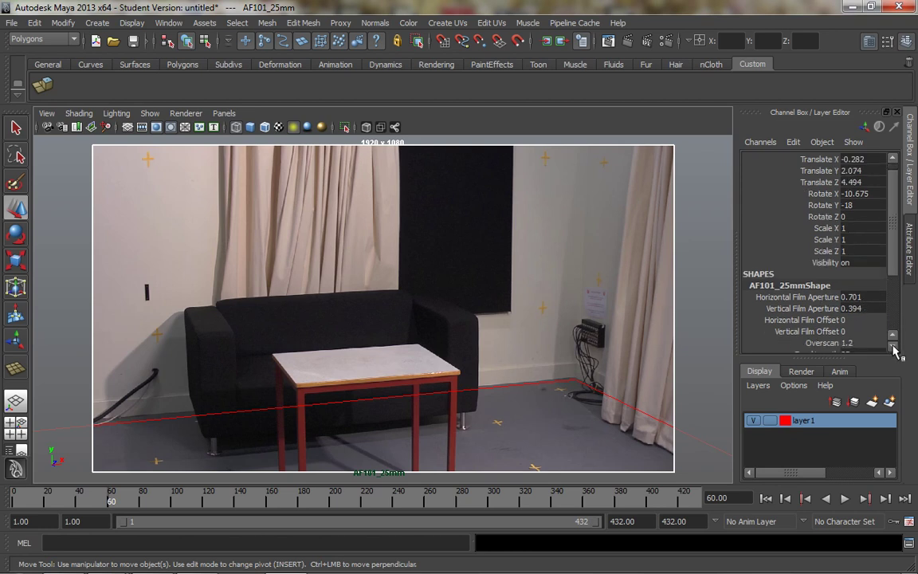
click(877, 320)
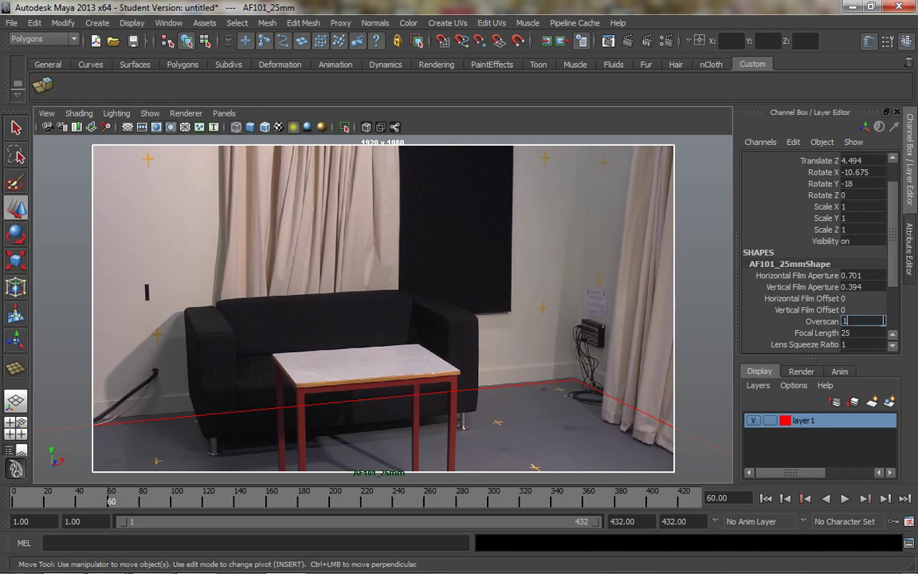
text(1)
key(Return)
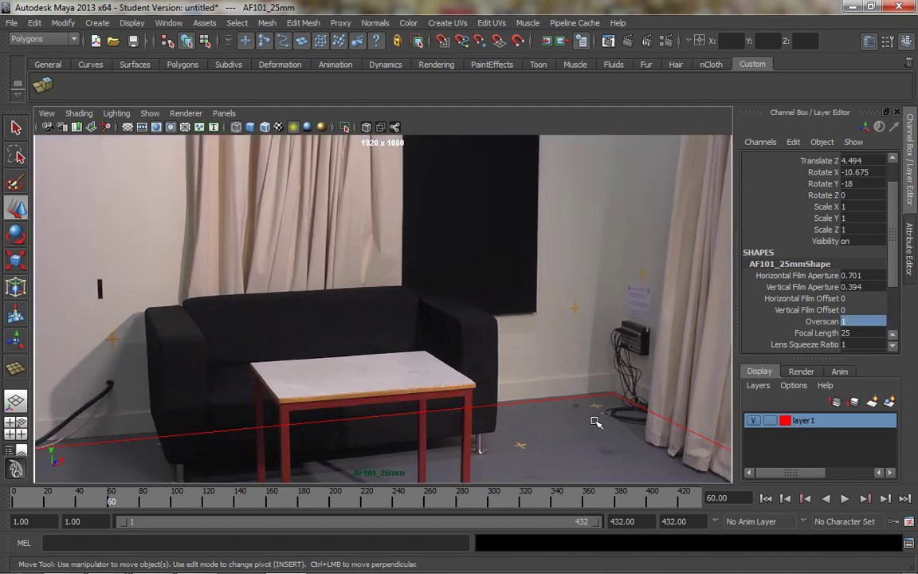
- Nudge the camera to Rotate X -9.252 and set its Overscan back to 1.2
mouse_move(596, 419)
alt+mouse_down()
mouse_move(588, 430)
mouse_move(598, 417)
alt+mouse_up()
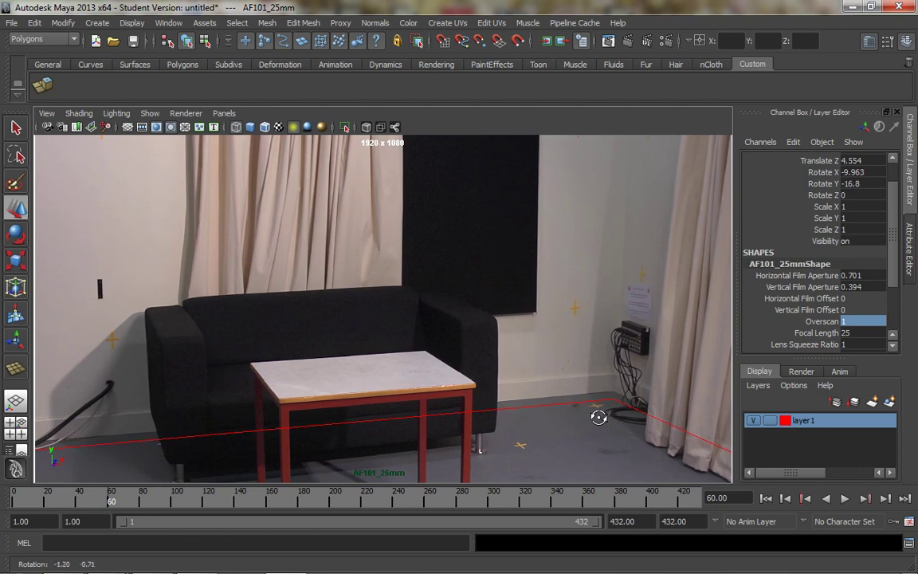
alt+middle_drag(600, 418, 600, 409)
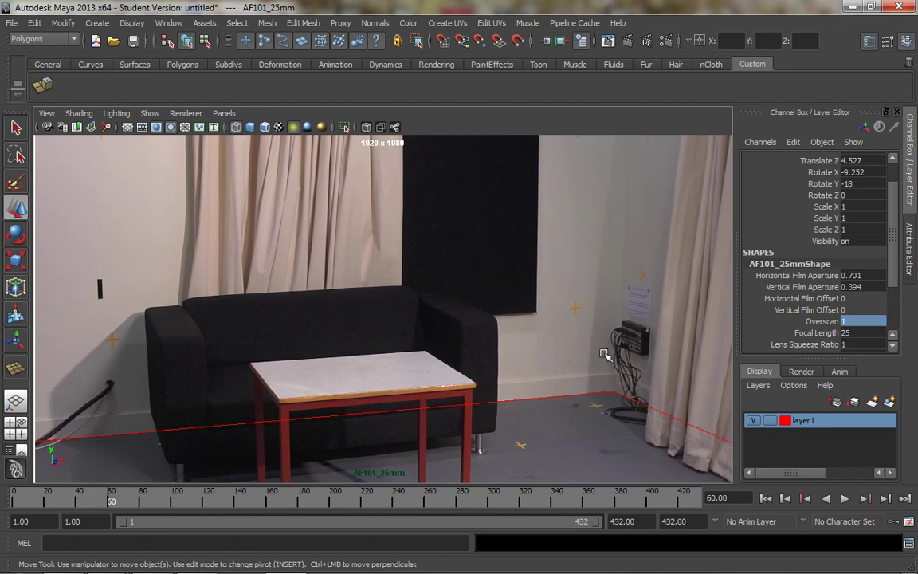
click(855, 322)
text(1.2)
key(Return)
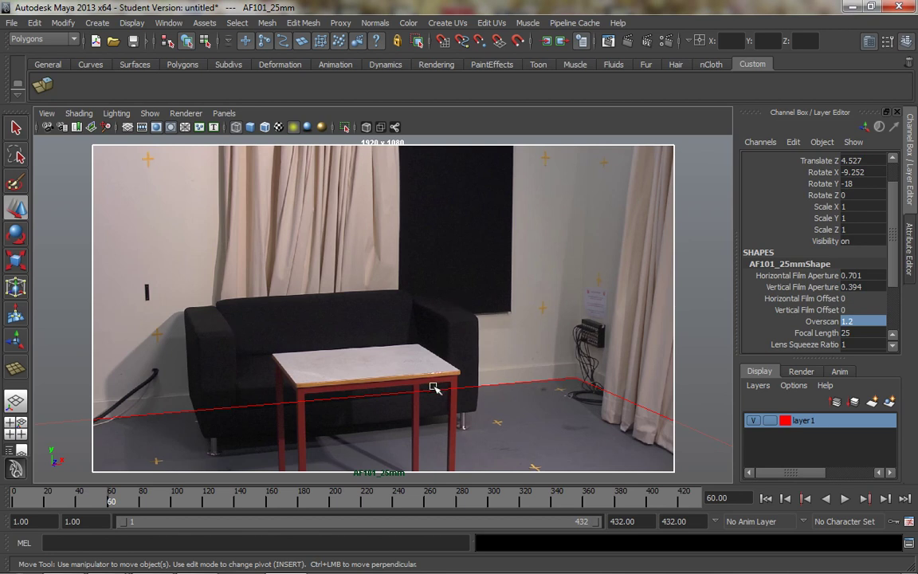
- In the maximized perspective view, create a subdivision cube, then delete it
key(space)
key(space)
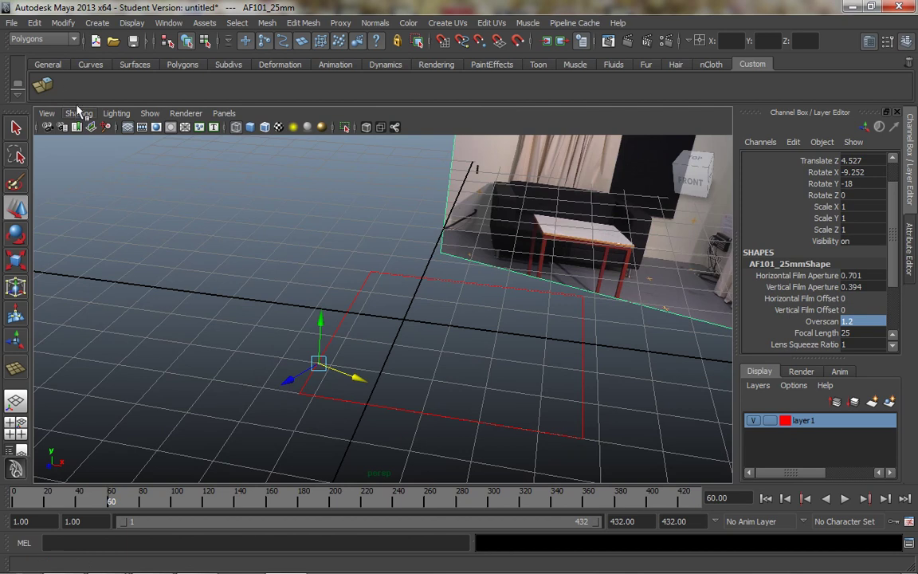
click(63, 23)
mouse_move(97, 23)
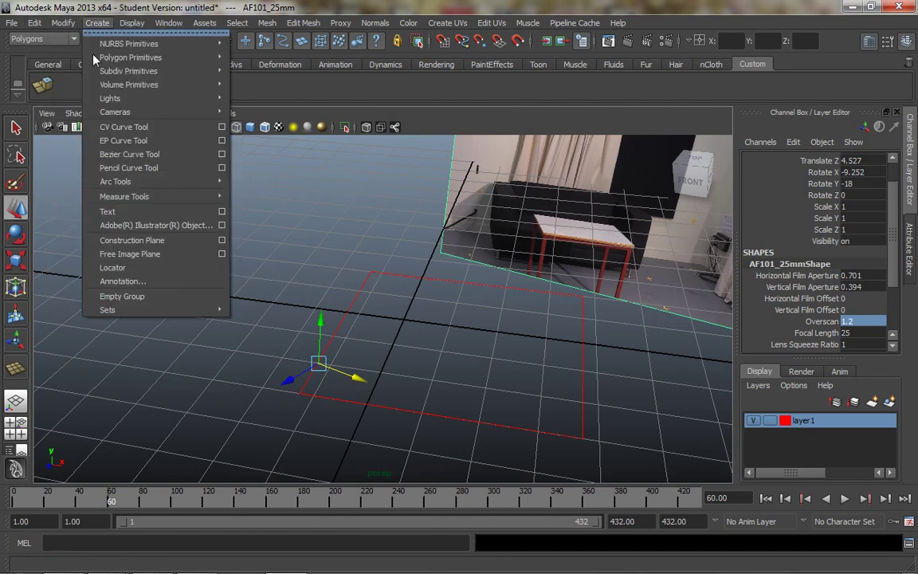
mouse_move(131, 46)
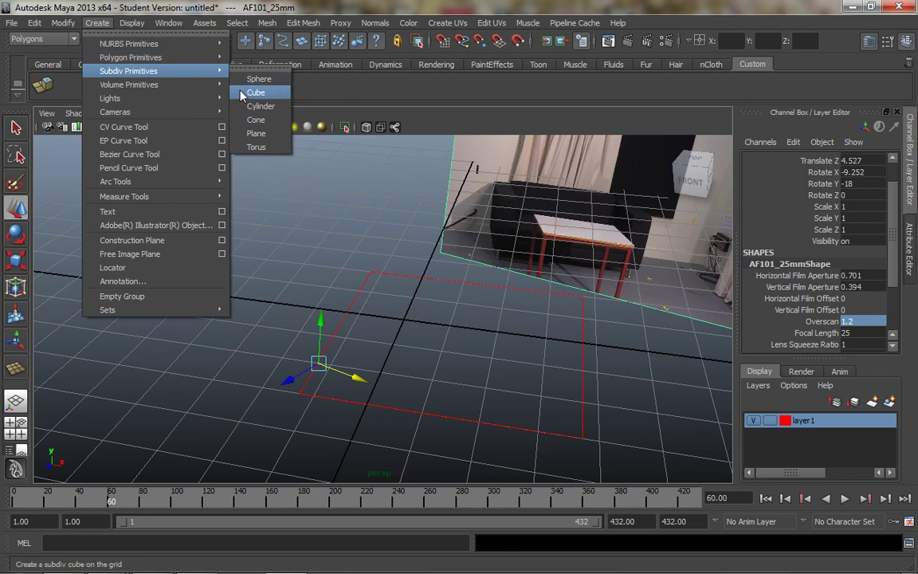
click(271, 121)
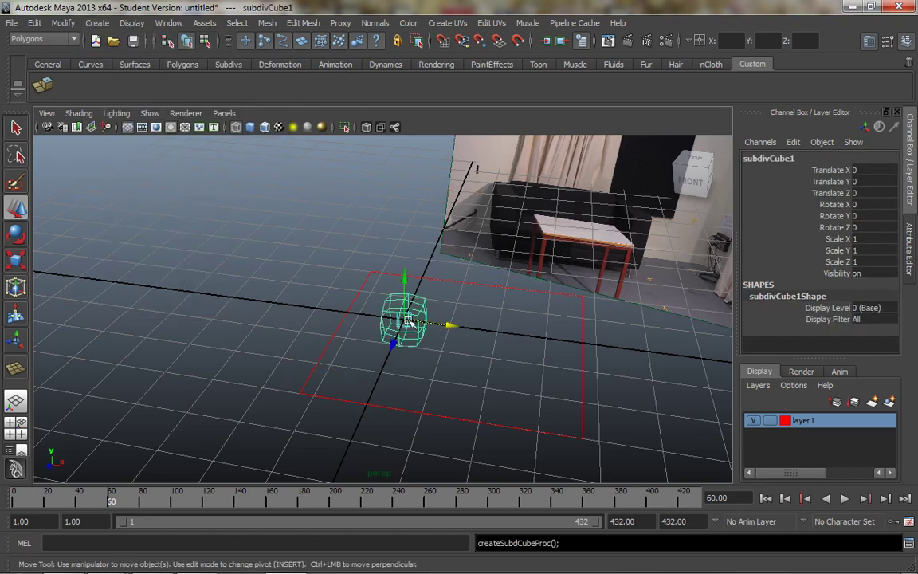
click(445, 281)
click(405, 316)
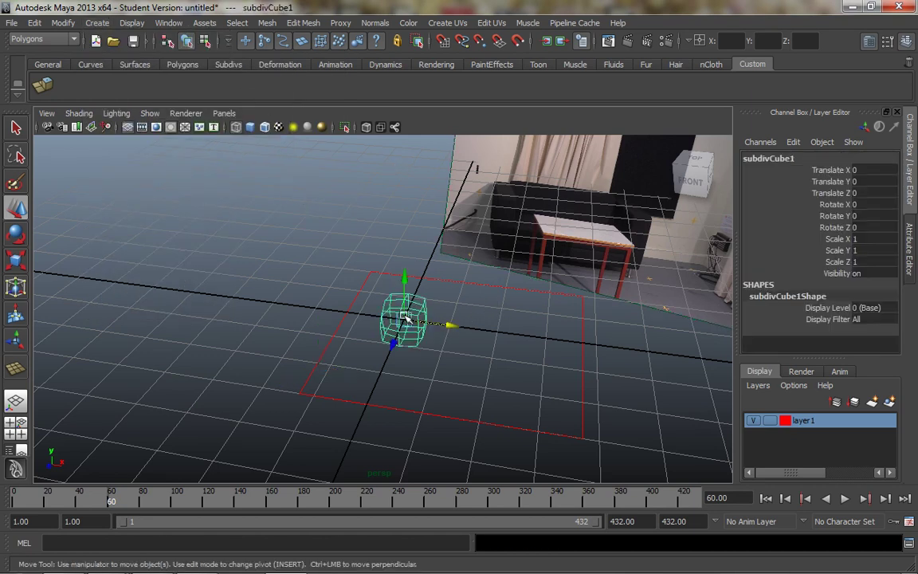
key(Delete)
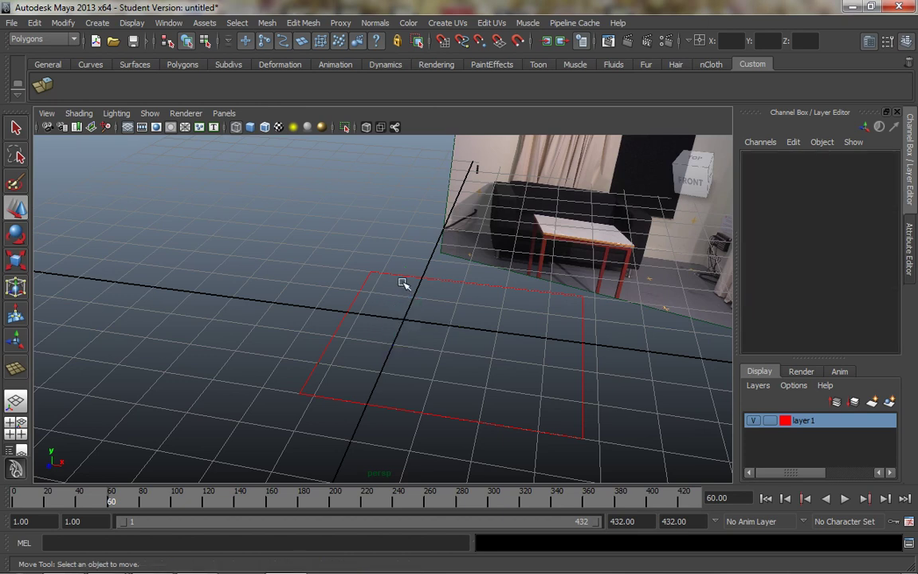
- Draw a polygon proxy cube on the grid and select it with the Move tool
click(88, 23)
mouse_move(159, 57)
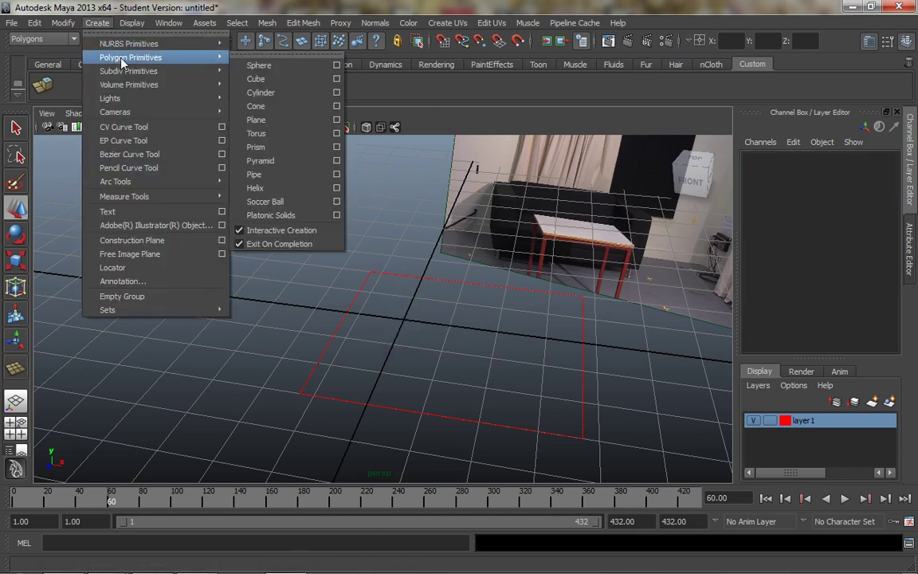
click(256, 79)
drag(426, 324, 488, 308)
key(w)
click(508, 355)
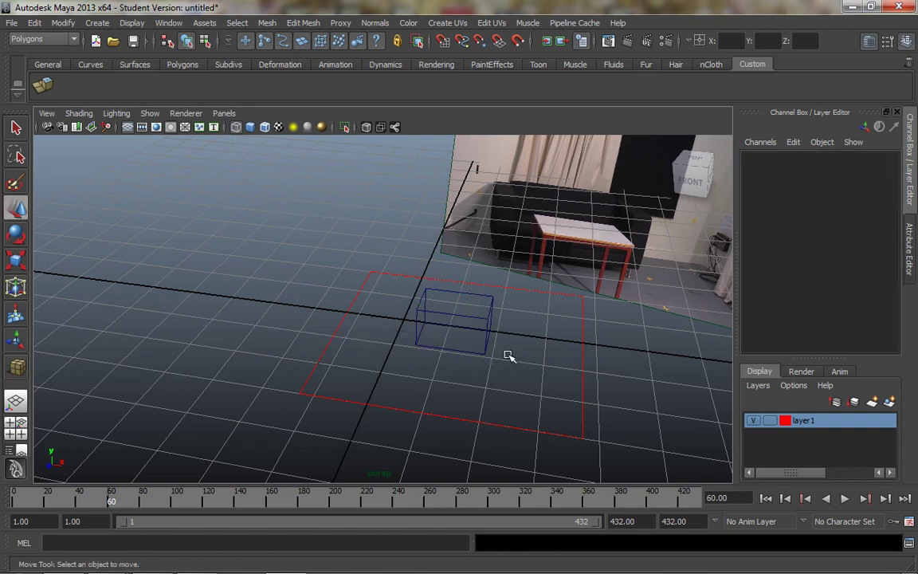
click(489, 316)
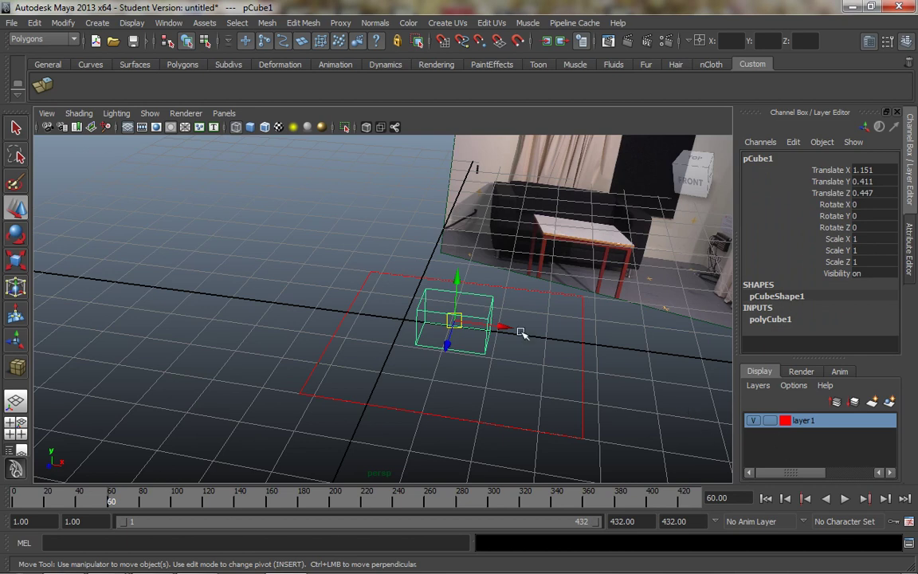
- Bring up the display layer commands for layer1 in the Layer Editor
click(758, 386)
mouse_move(800, 387)
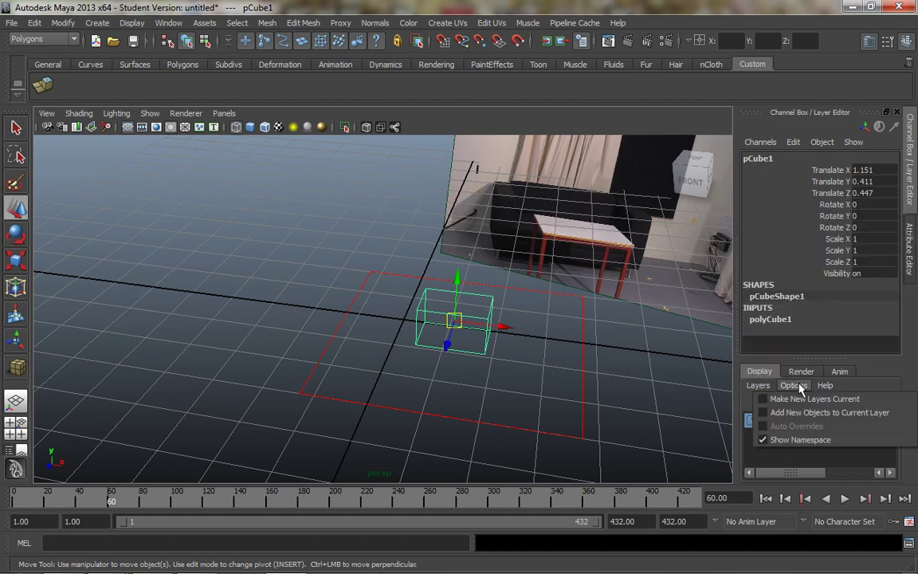
mouse_move(758, 387)
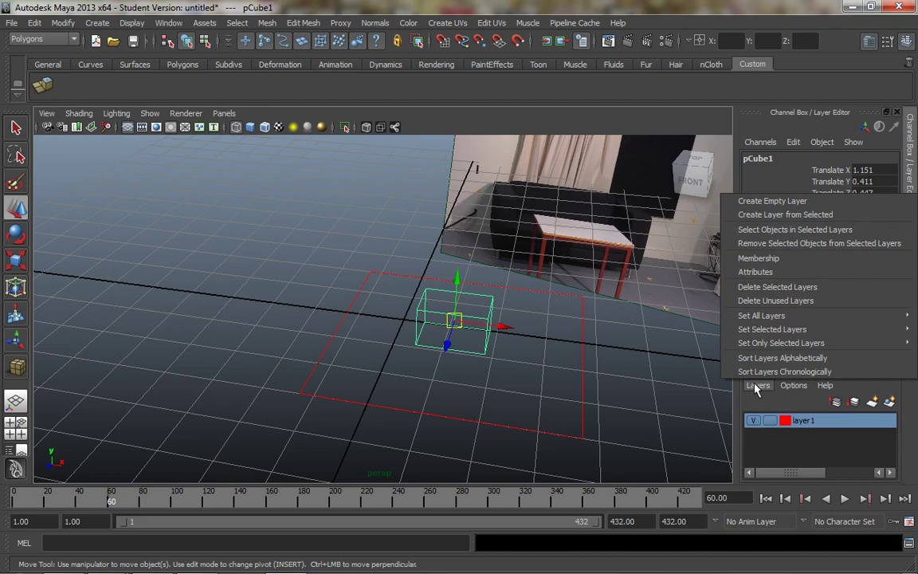
mouse_move(763, 319)
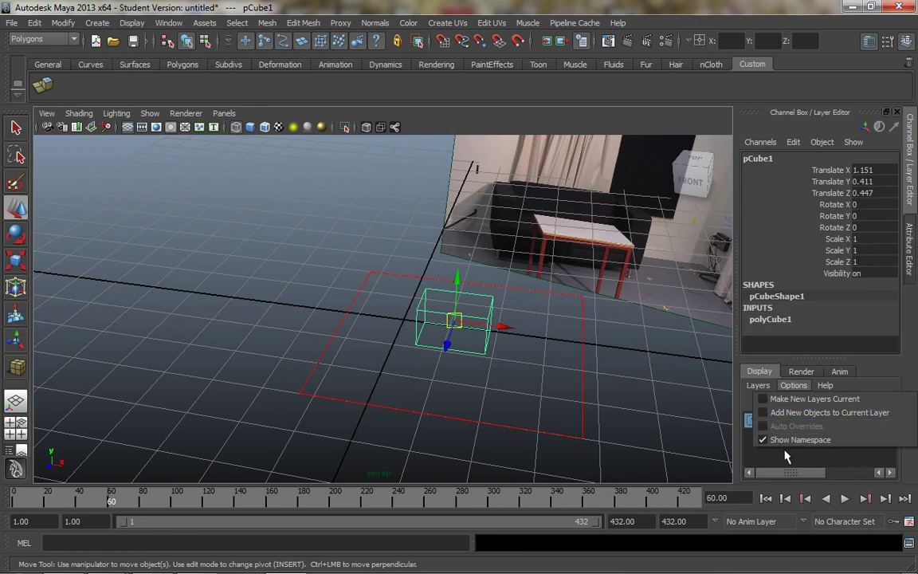
click(777, 424)
right_click(781, 424)
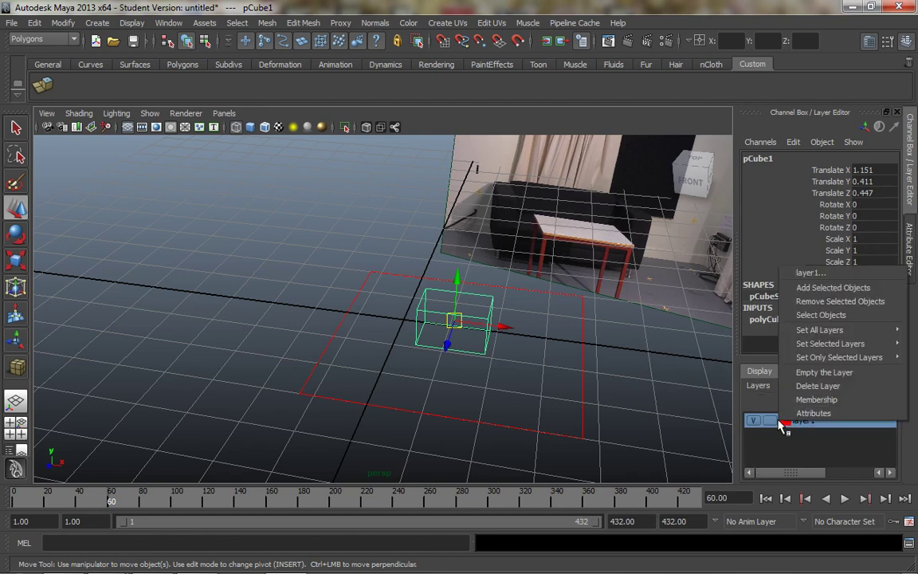
- Add pCube1 to layer1 and expand its polyCube1 construction attributes
click(840, 287)
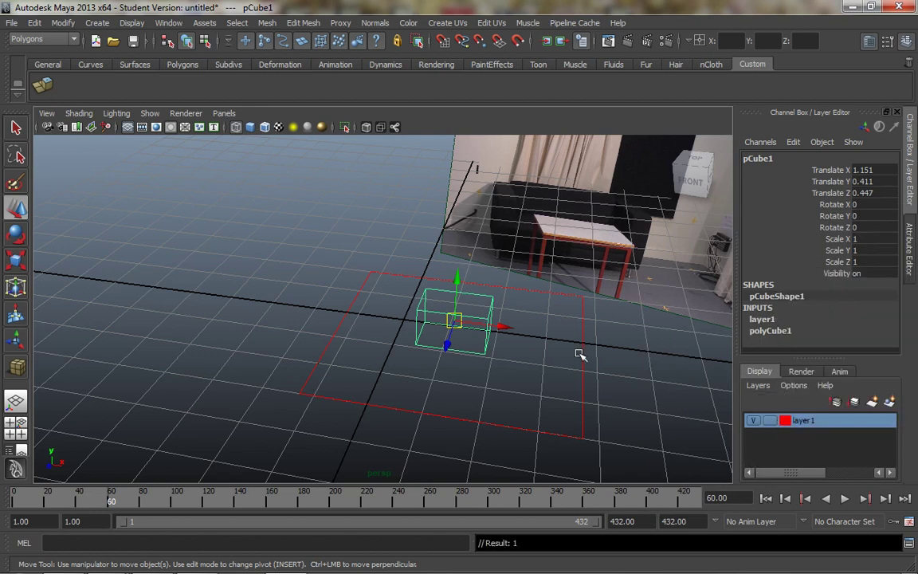
click(627, 369)
click(481, 320)
double_click(777, 295)
click(770, 330)
click(771, 330)
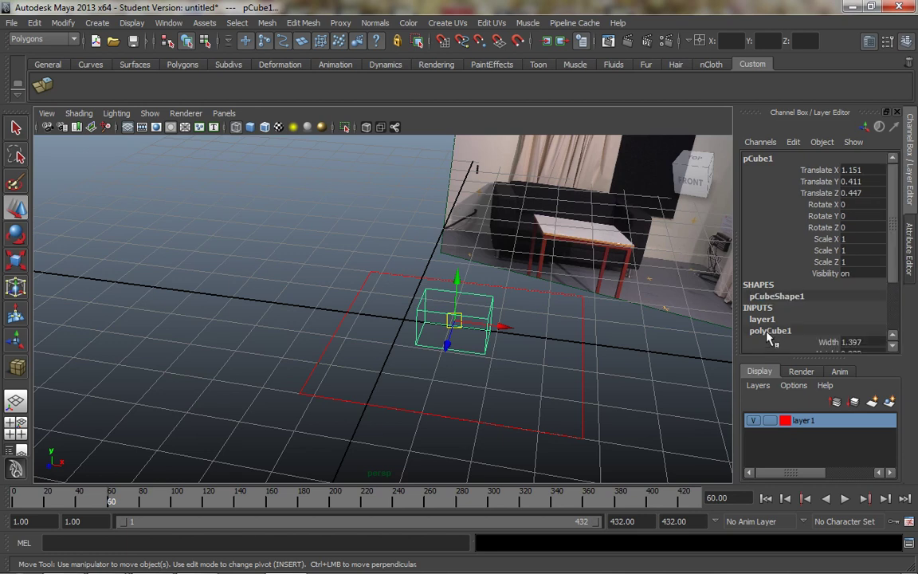
scroll(833, 315, down, 3)
- Set the cube's Width to 1.65 and a first Depth of 0.55
click(866, 266)
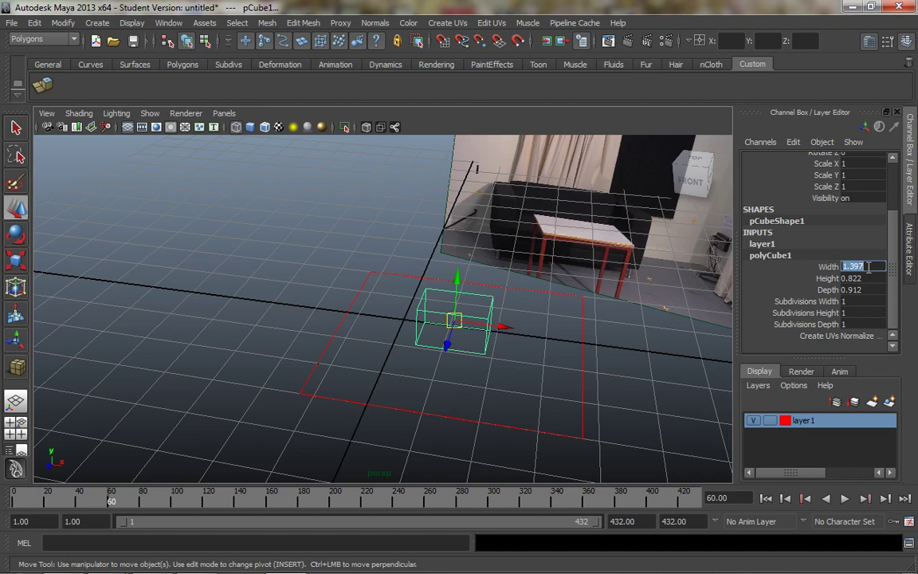
text(1.65)
key(Return)
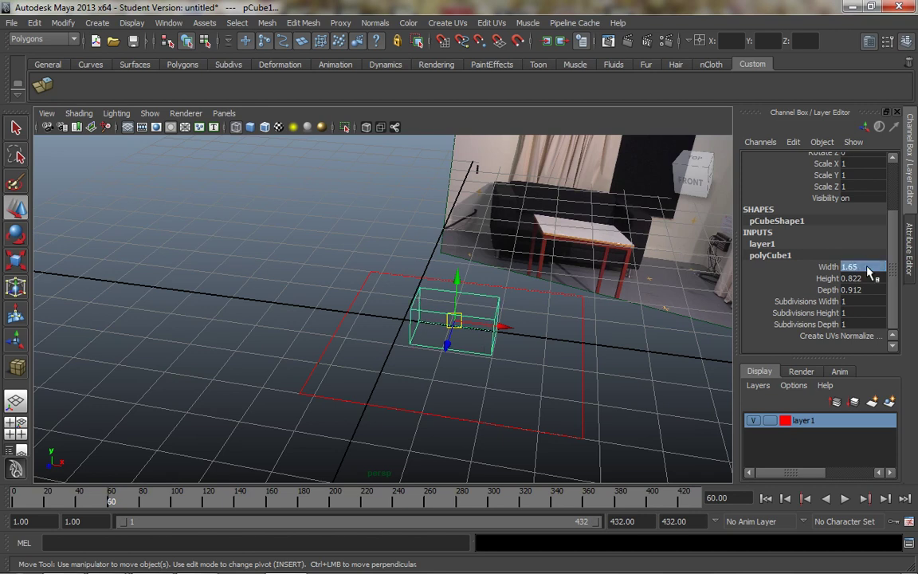
click(865, 277)
click(864, 289)
text(0.550)
key(Return)
- Correct the Depth to 0.81 and set the Height to 0.716
click(867, 277)
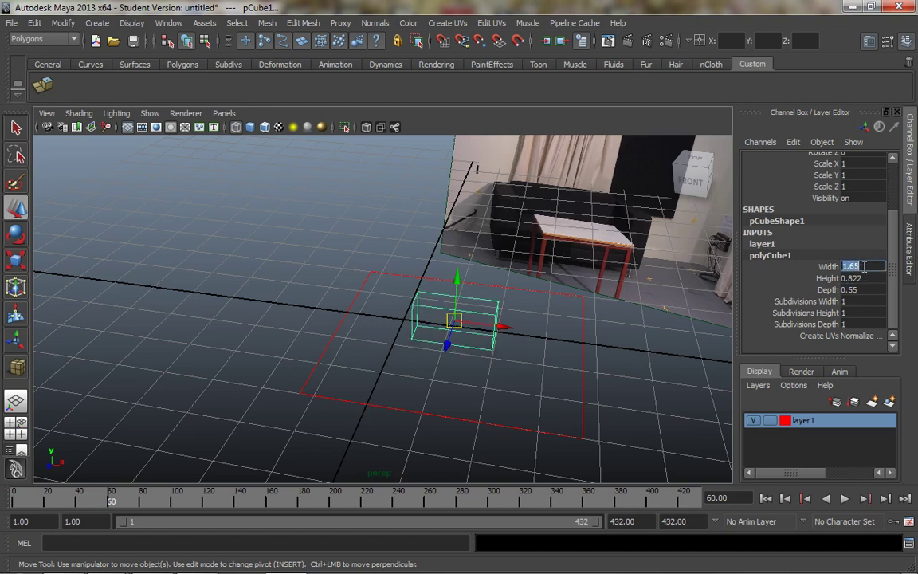
click(869, 278)
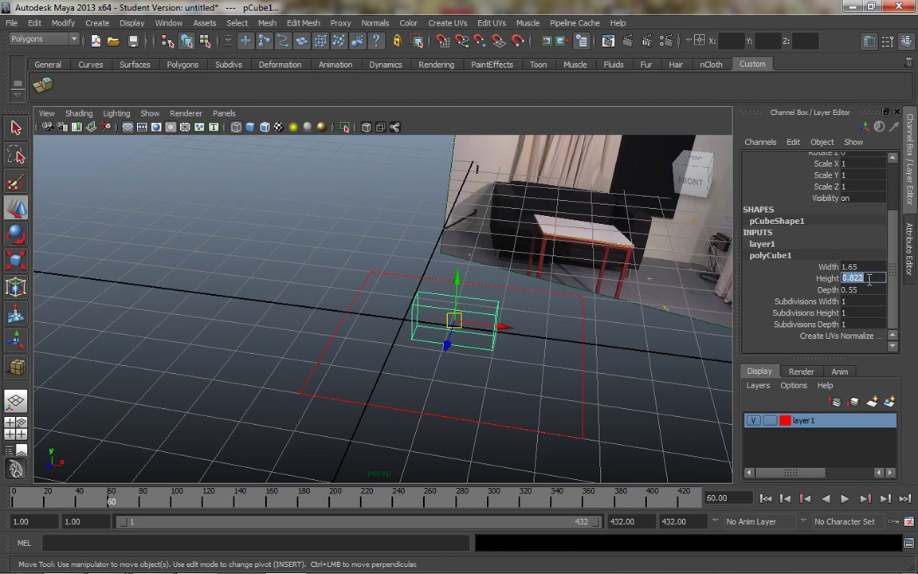
click(858, 291)
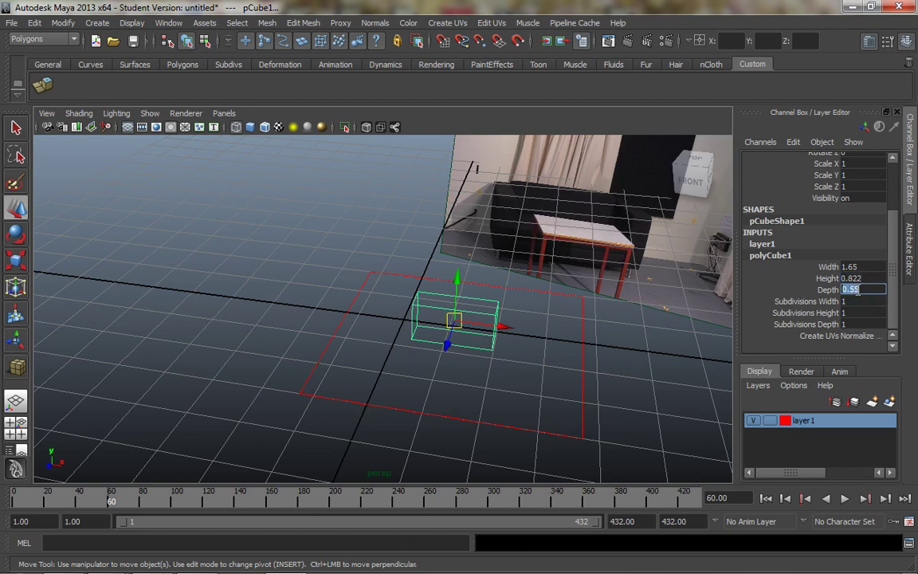
text(8)
key(BackSpace)
key(BackSpace)
key(BackSpace)
key(Return)
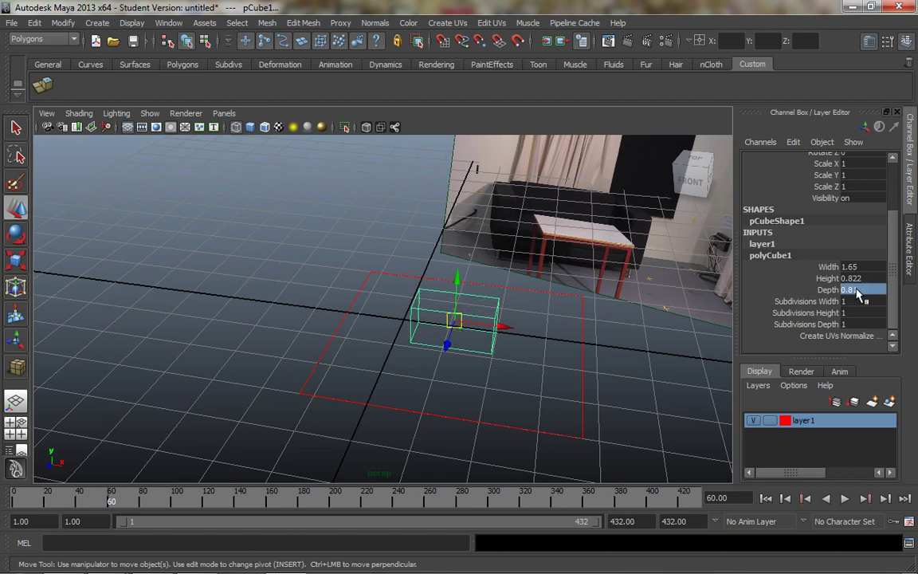
click(860, 279)
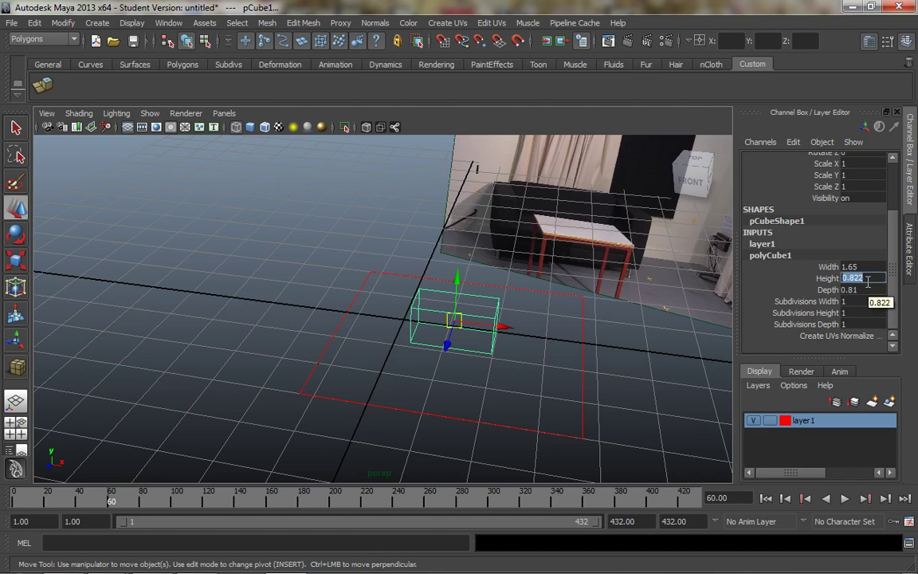
text(7)
text(16)
key(Return)
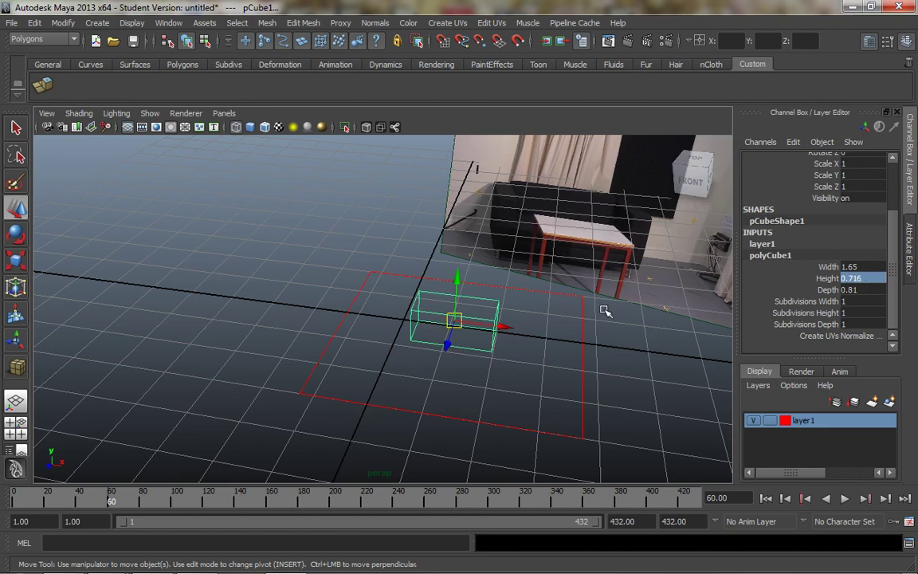
click(545, 359)
click(478, 320)
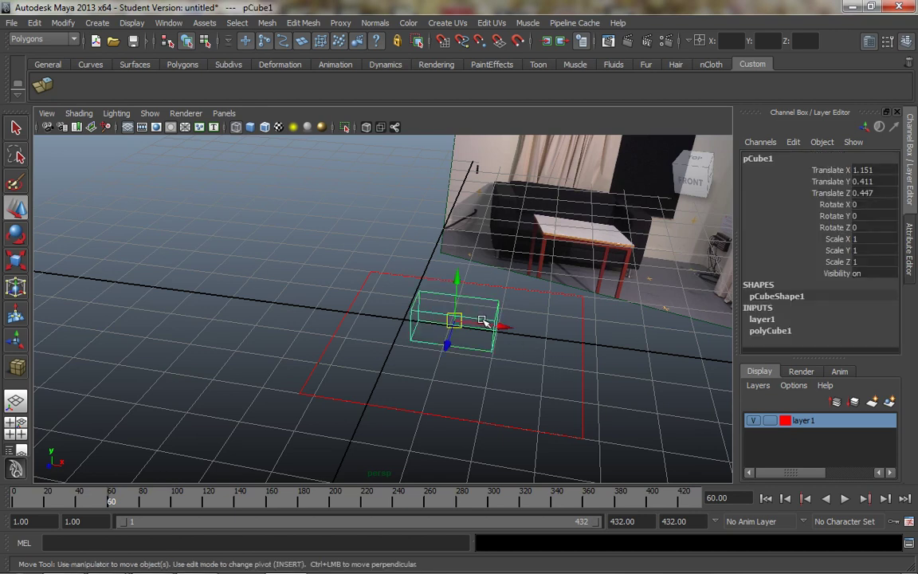
- Move pCube1 back to Translate Z -1.514, checking it over the sofa in the camera view
alt+drag(531, 361, 390, 408)
drag(385, 348, 395, 387)
key(space)
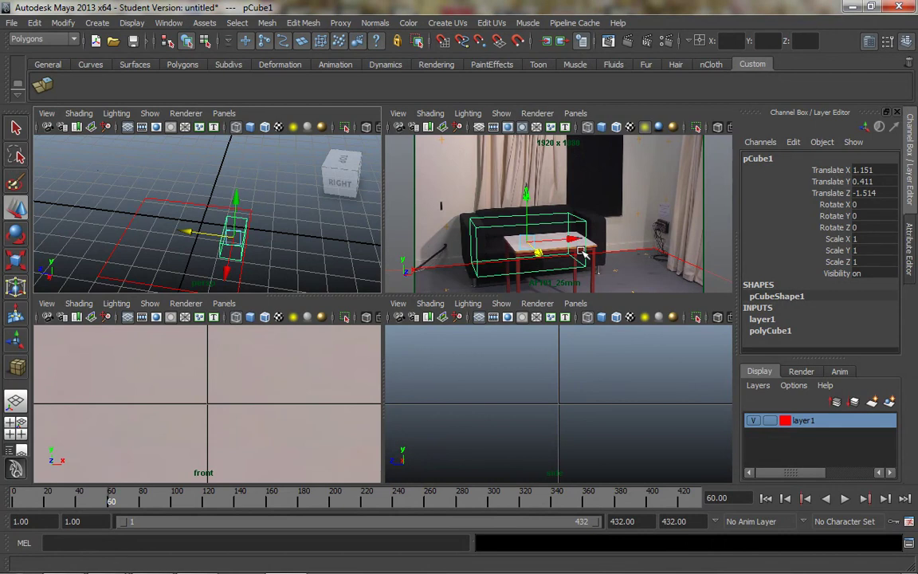
key(space)
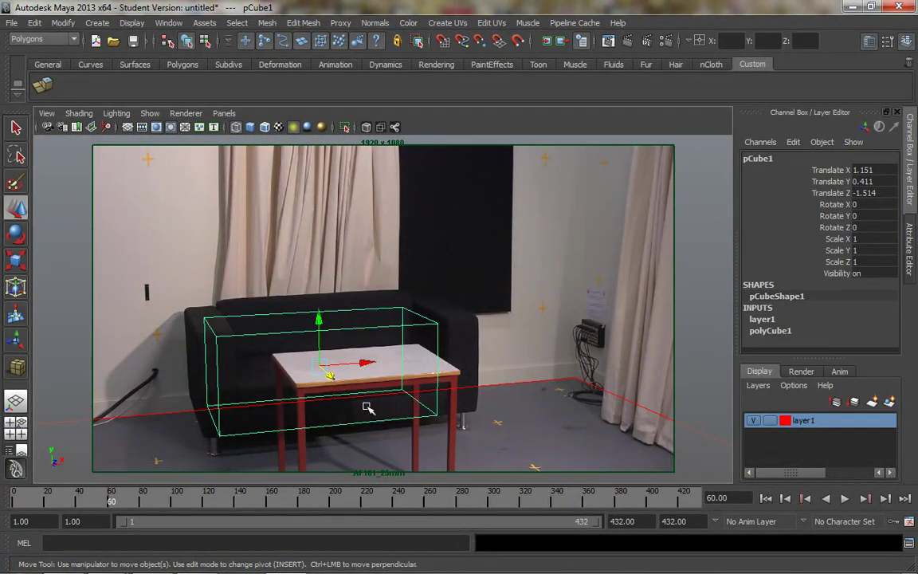
key(space)
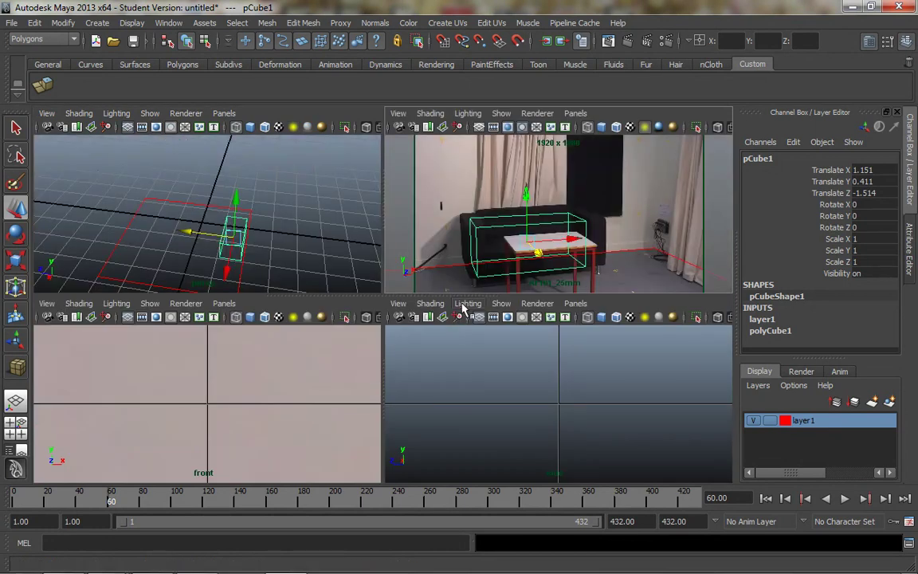
key(space)
key(space)
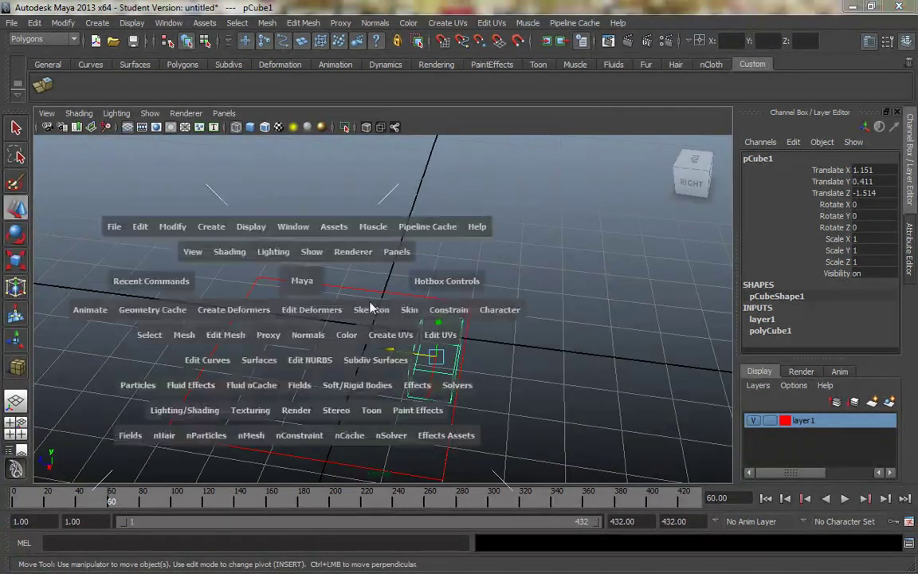
click(605, 216)
key(space)
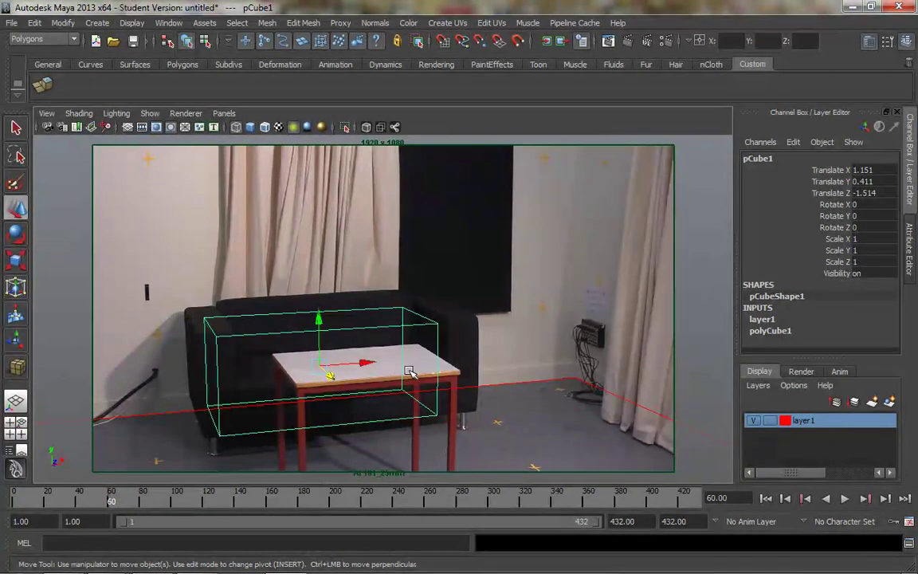
alt+middle_drag(426, 369, 428, 365)
- Slide pCube1 right along X and lower it over the sofa in the footage
click(498, 420)
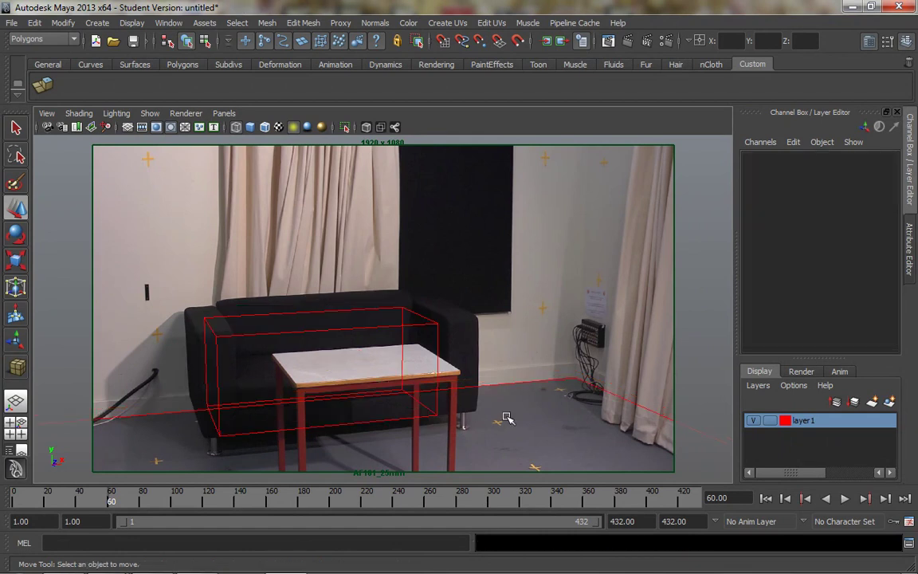
click(461, 379)
click(418, 332)
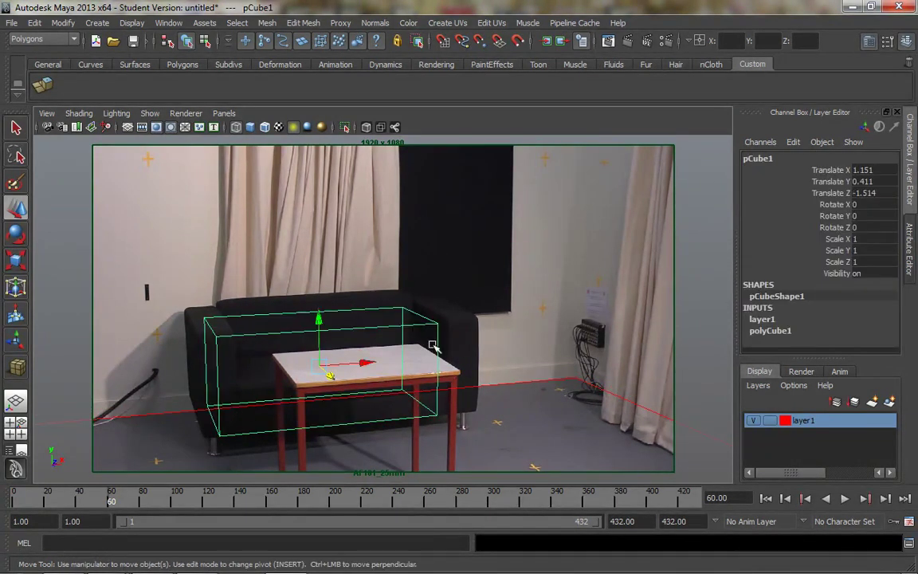
alt+right_drag(480, 389, 493, 421)
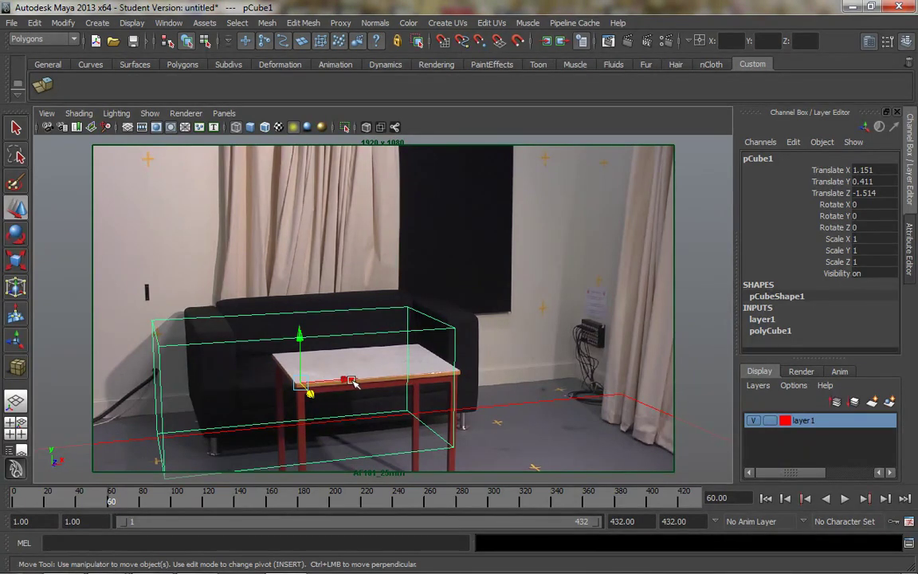
drag(350, 380, 418, 378)
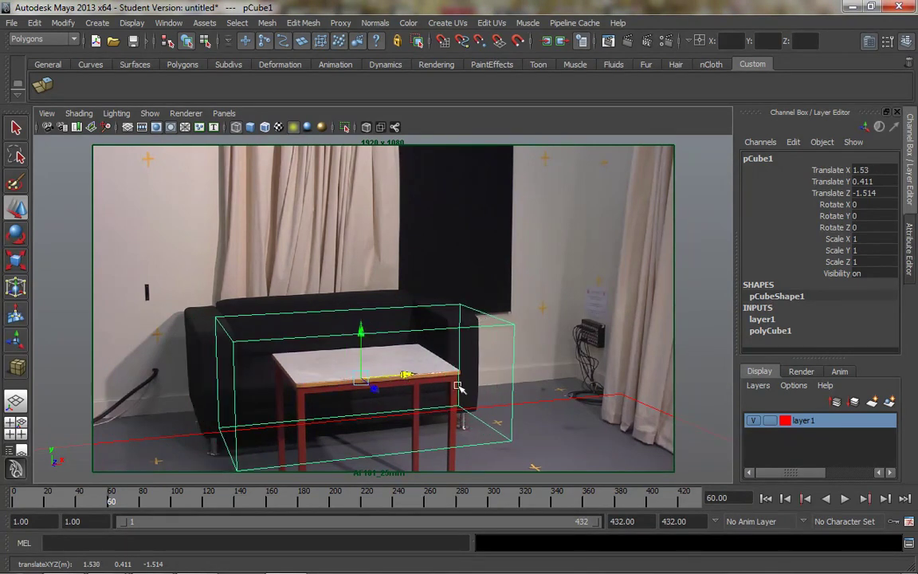
drag(529, 415, 484, 401)
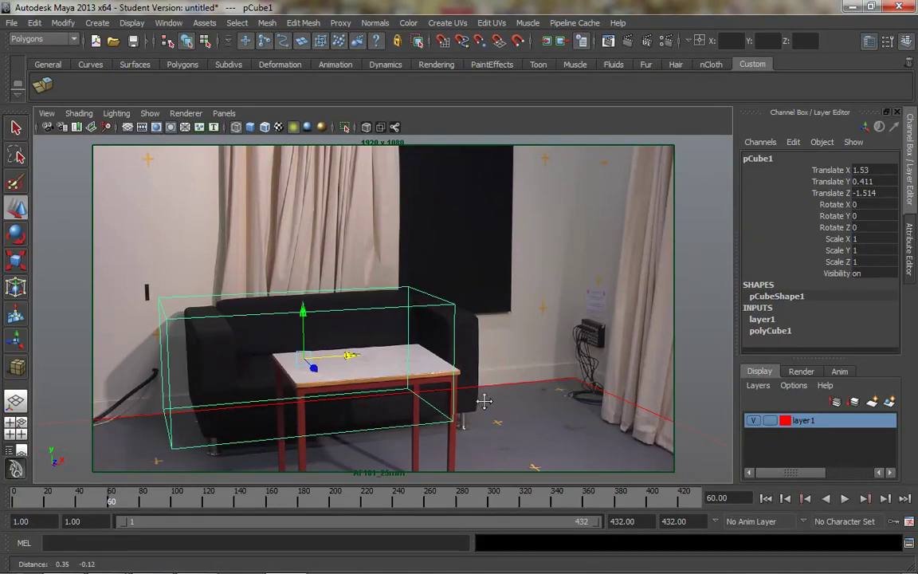
drag(351, 355, 378, 356)
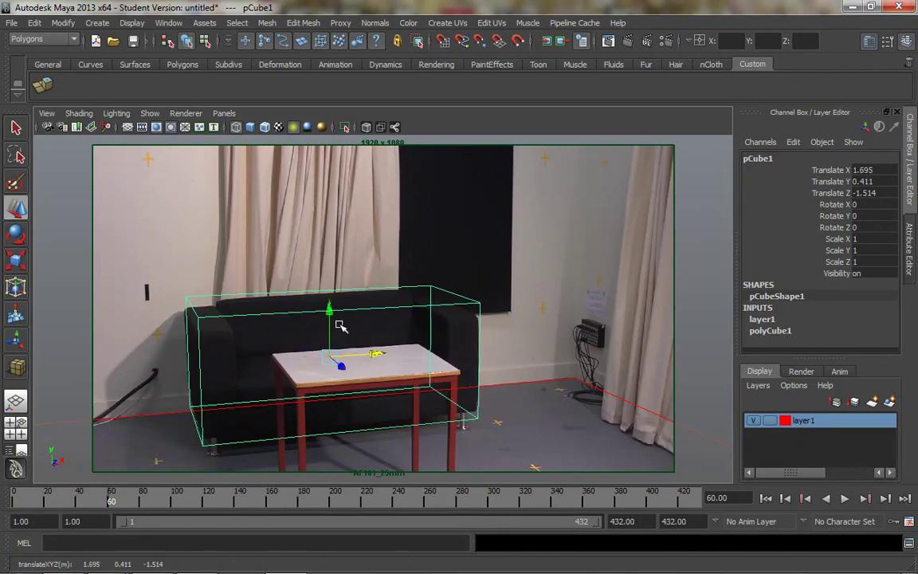
drag(330, 309, 333, 320)
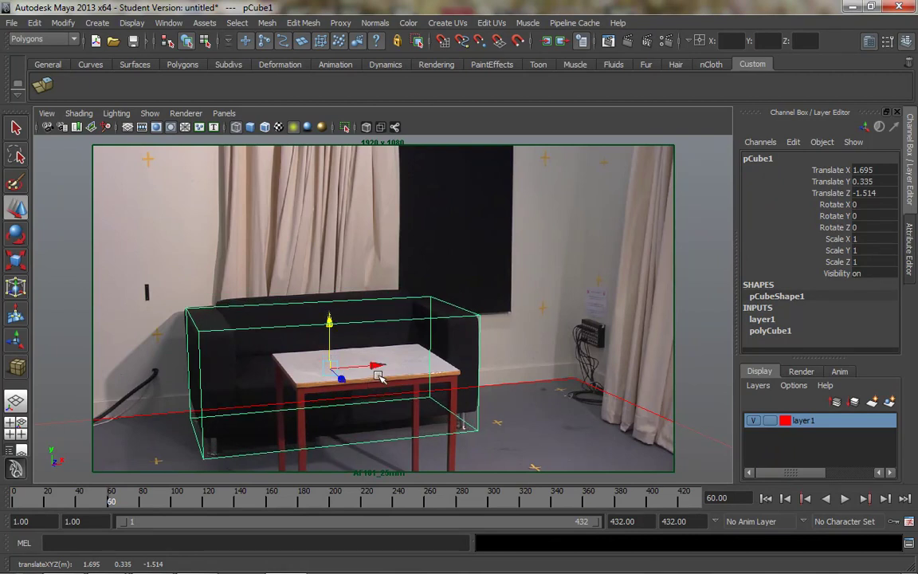
drag(378, 372, 375, 366)
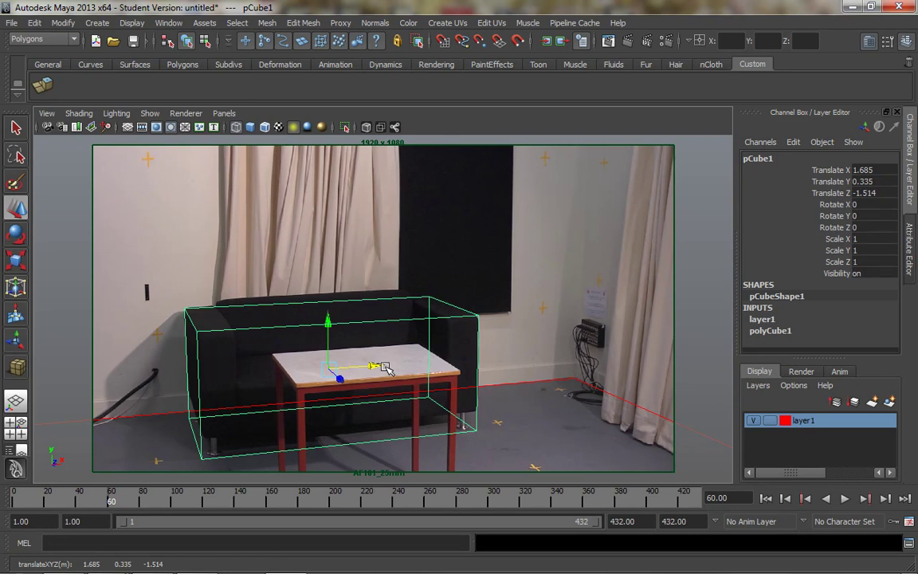
- Check the box's alignment across the perspective, side and tracked camera views
key(space)
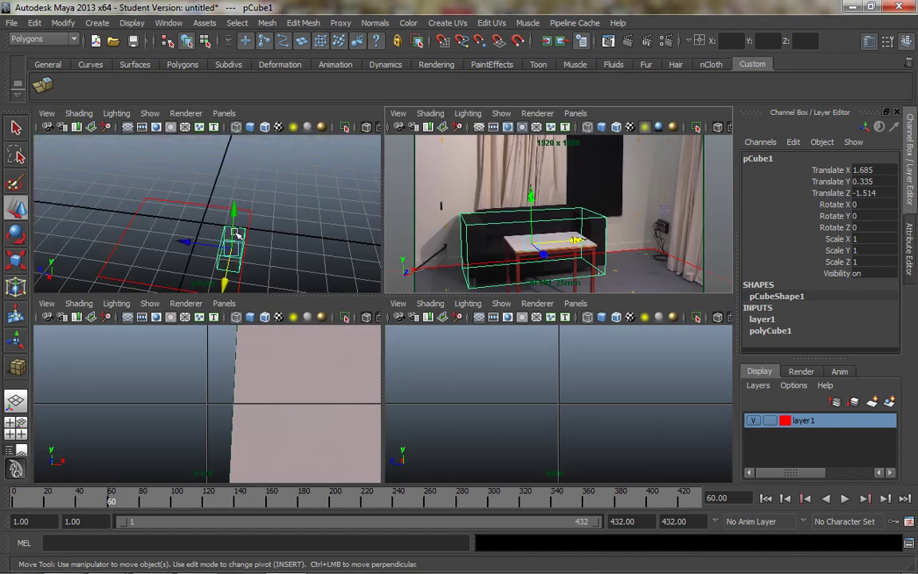
key(space)
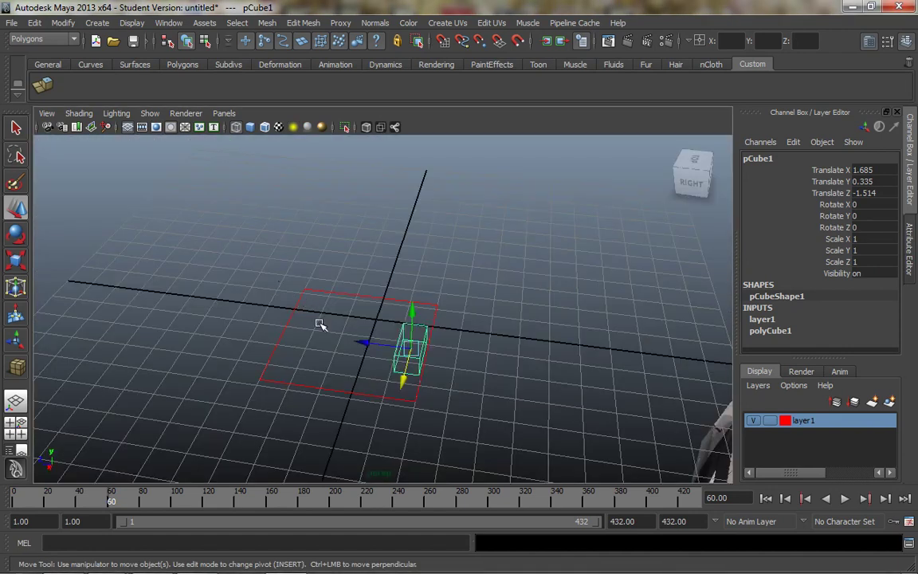
click(281, 281)
alt+drag(358, 371, 410, 318)
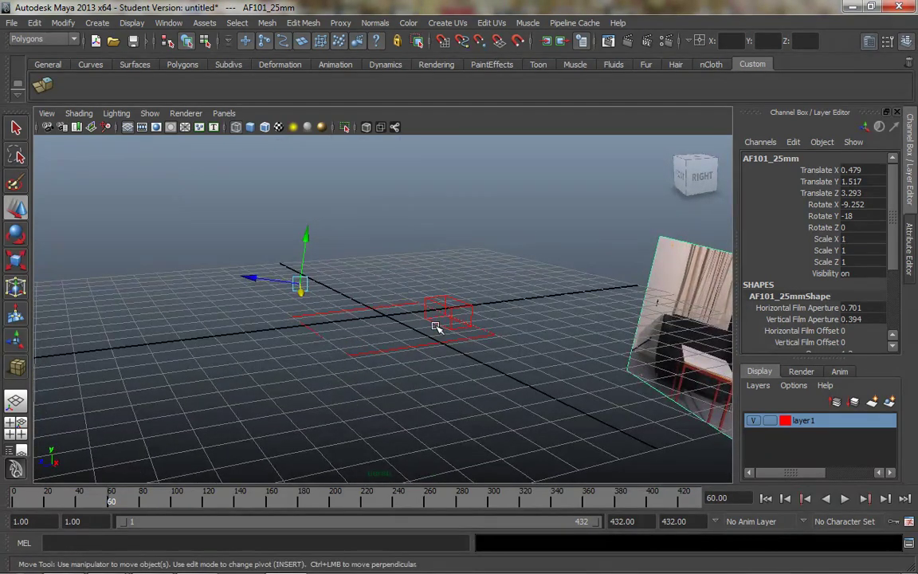
key(space)
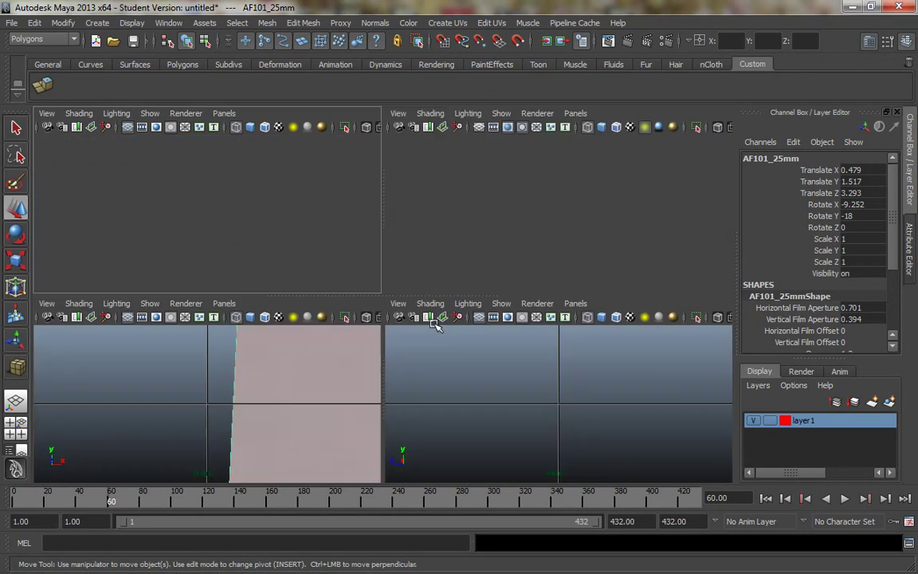
key(space)
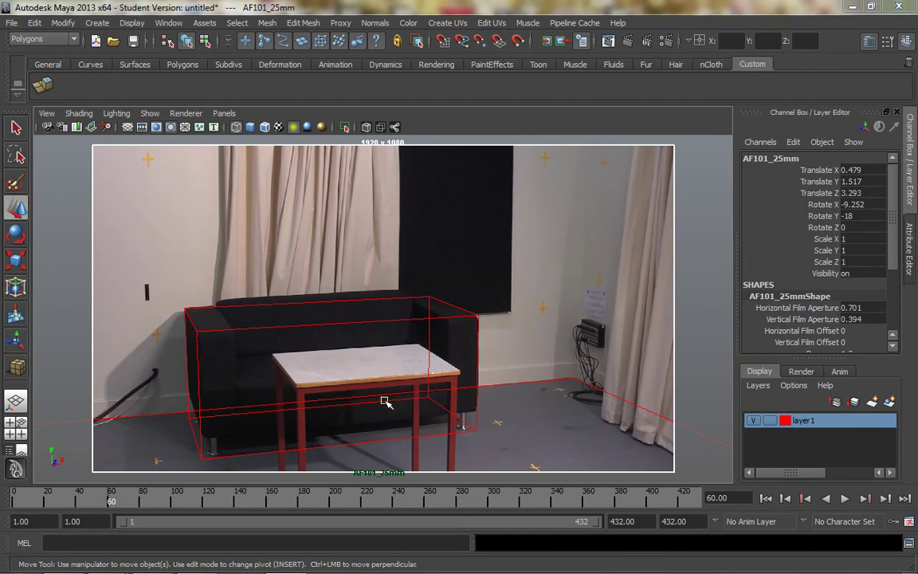
key(space)
key(space)
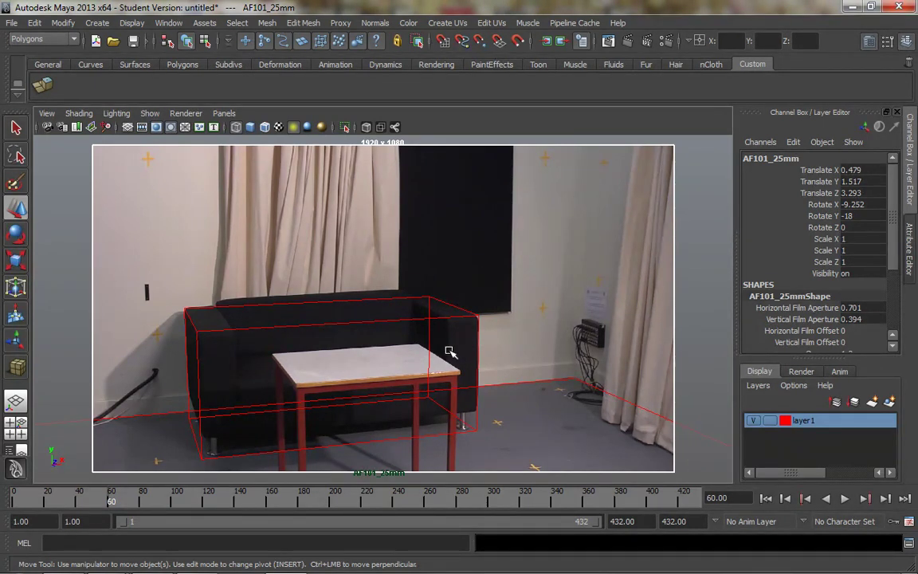
key(space)
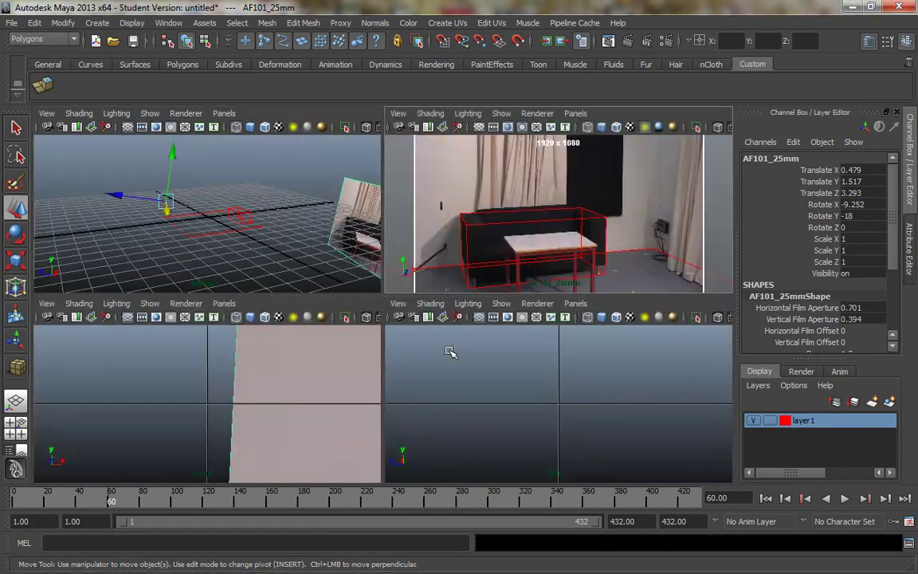
key(space)
key(space)
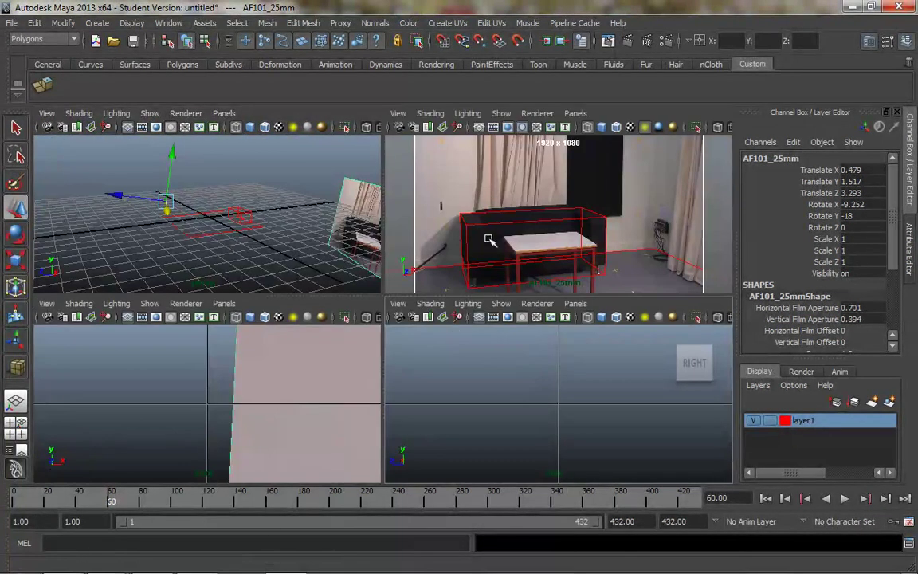
key(space)
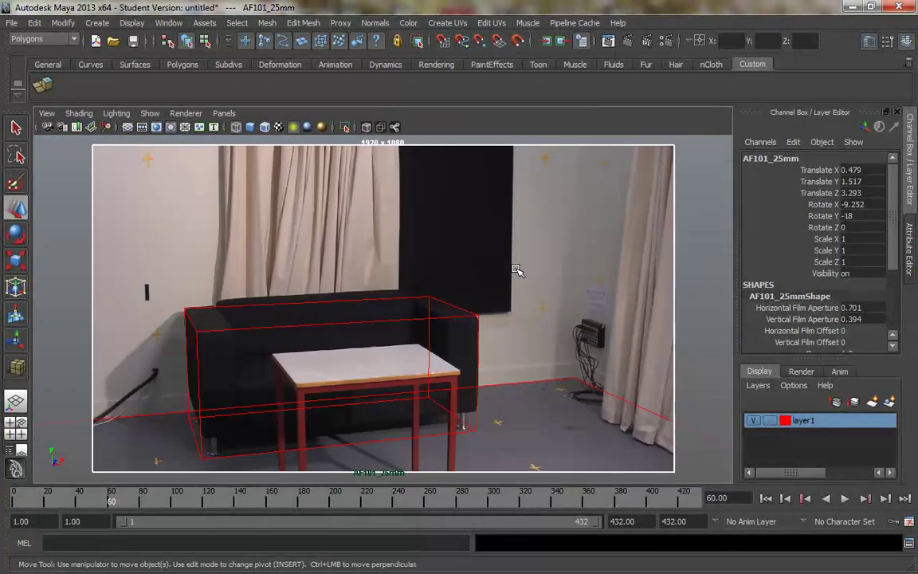
- Nudge pCube1 along Z to Translate 1.69, 0.335, -1.532 and inspect it in perspective
click(399, 319)
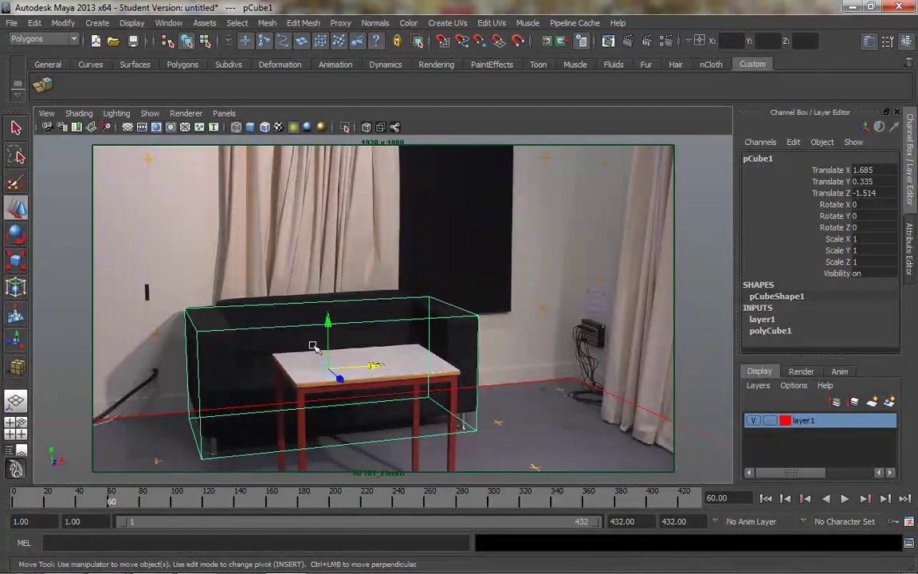
drag(339, 378, 376, 366)
key(space)
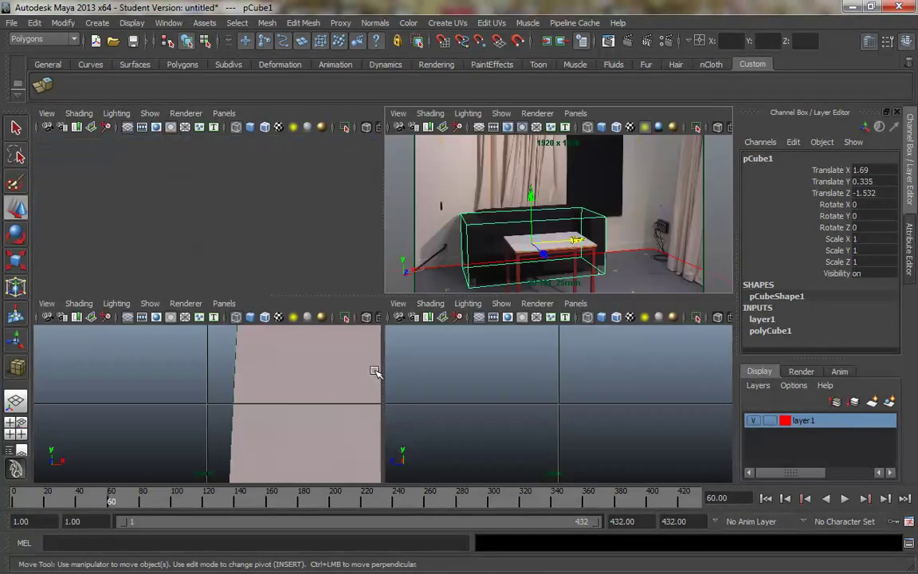
alt+drag(326, 214, 303, 200)
key(space)
alt+drag(399, 327, 467, 348)
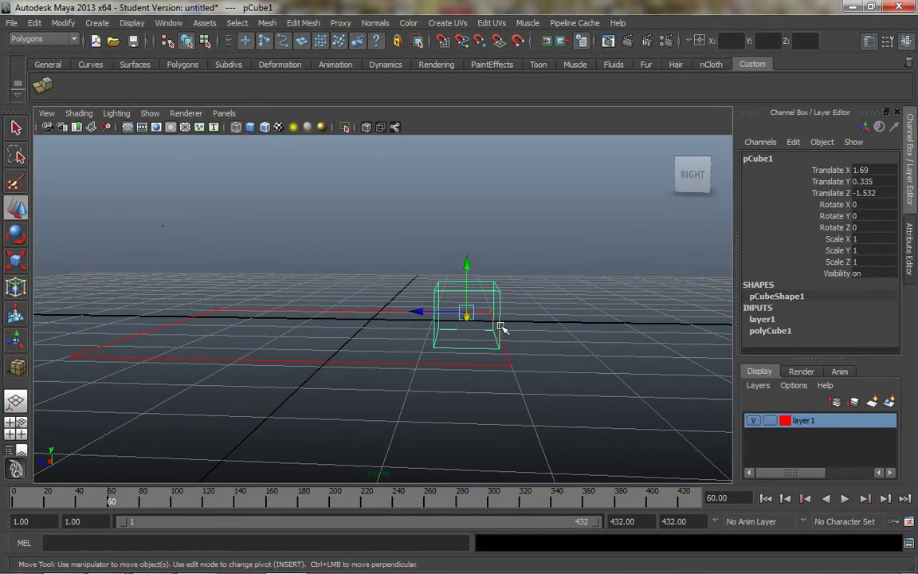
key(space)
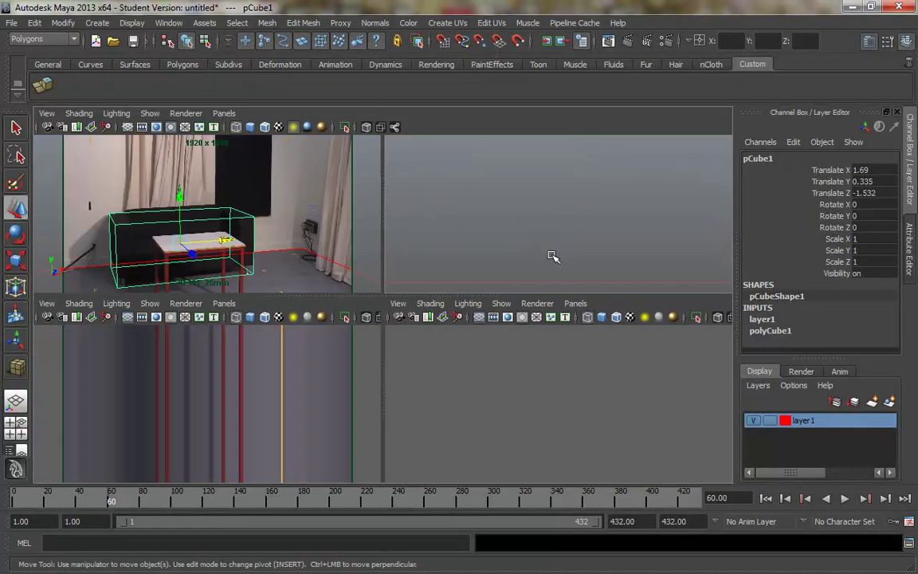
key(space)
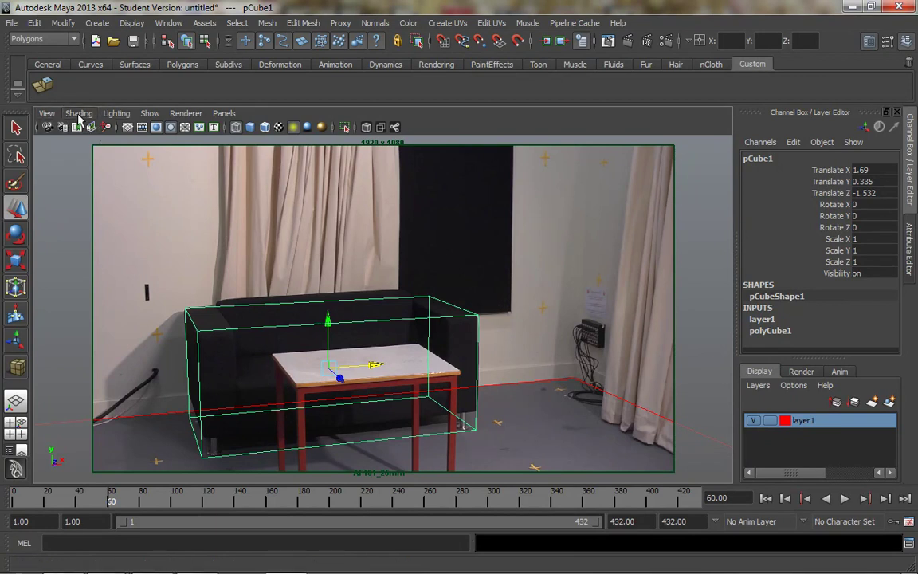
key(space)
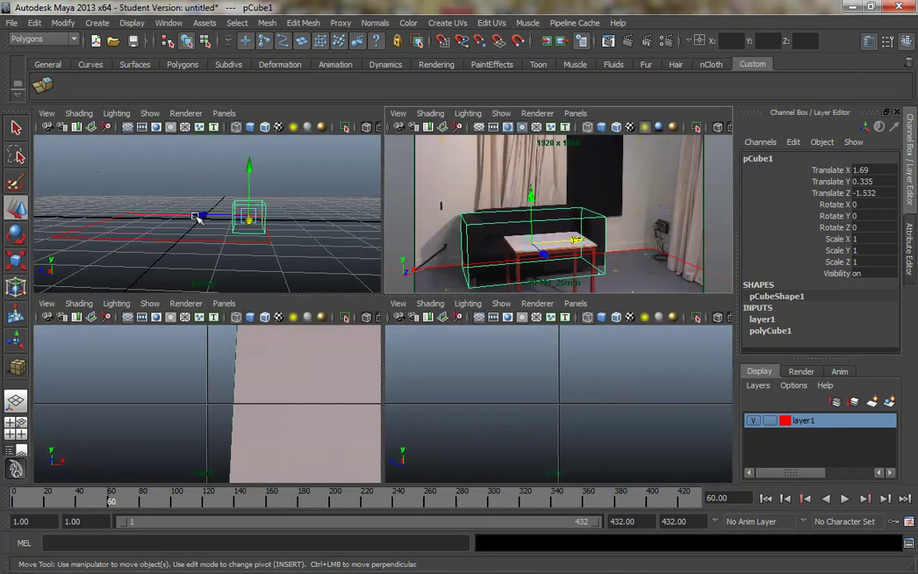
key(space)
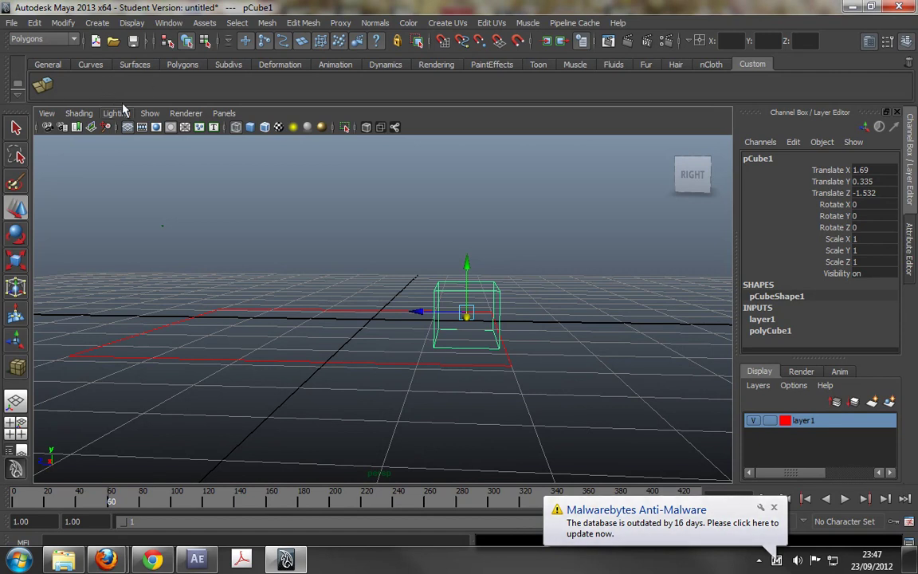
- Draw a second polygon cube, pCube2, on the grid in front of the sofa box
alt+drag(223, 266, 341, 286)
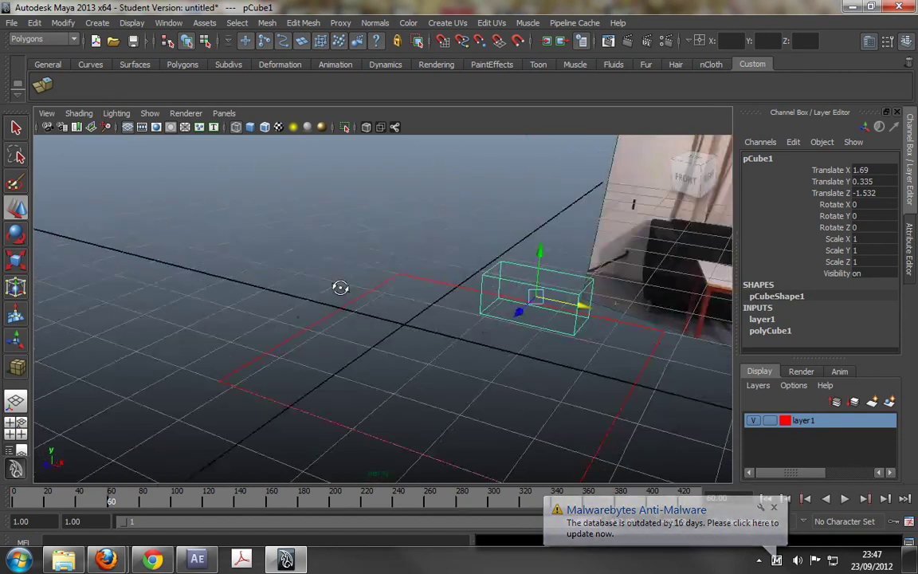
click(98, 23)
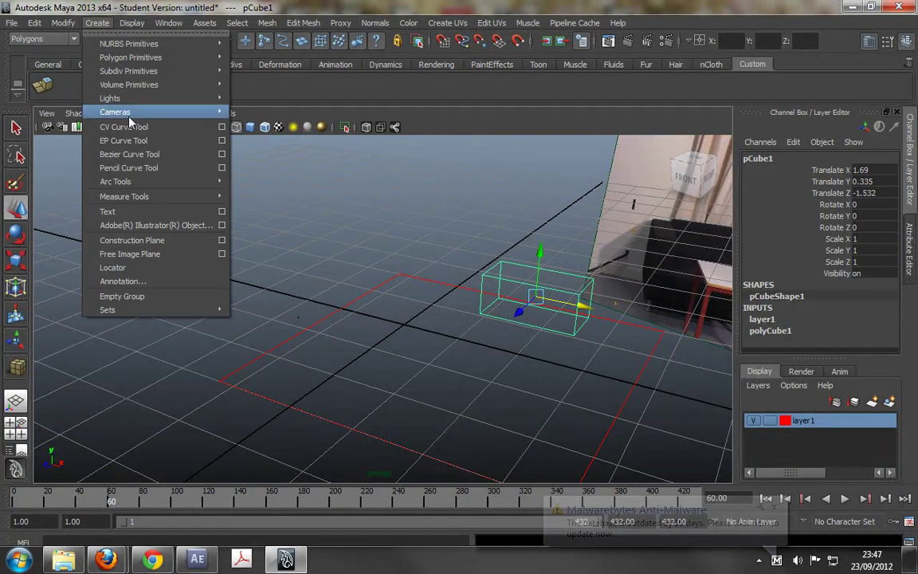
mouse_move(128, 63)
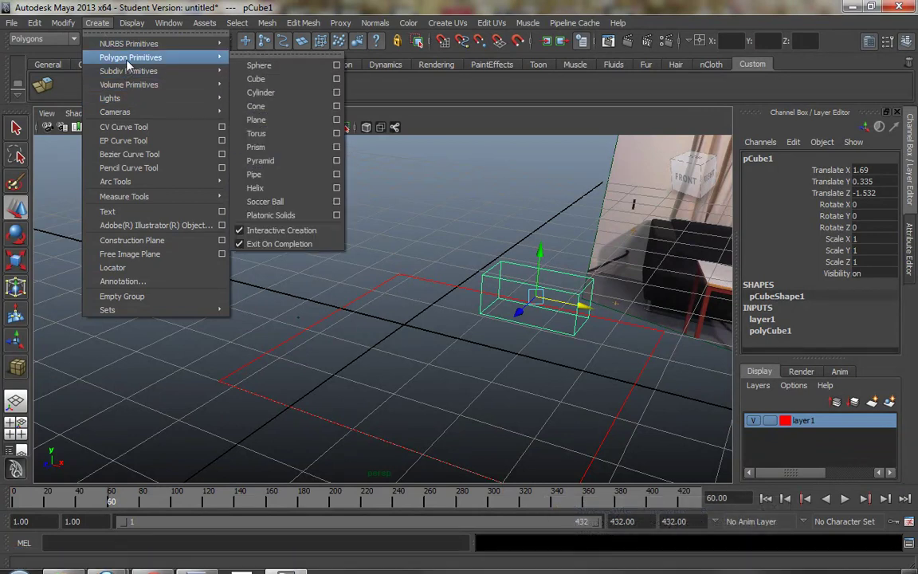
click(261, 80)
drag(431, 365, 463, 333)
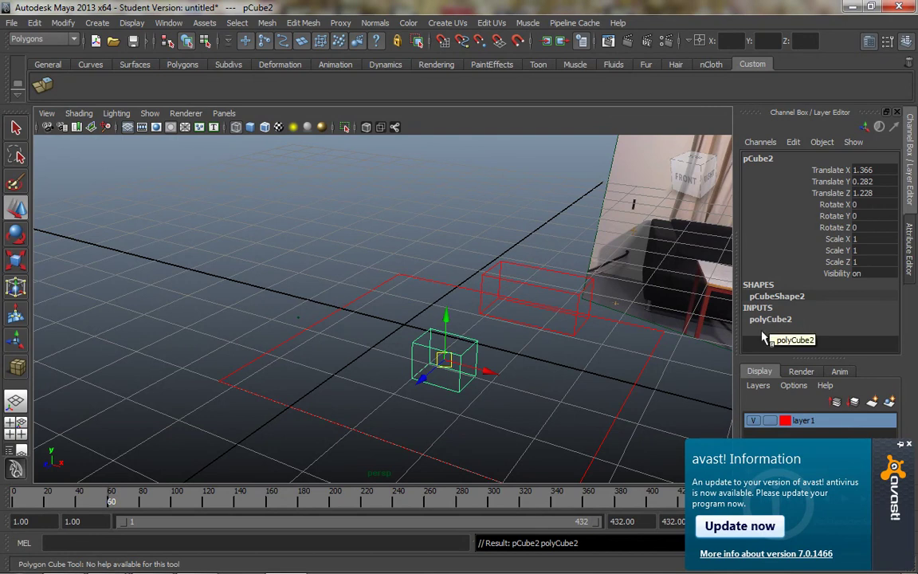
- Add pCube2 to layer1 and set its polyCube2 Width to 0.75
key(w)
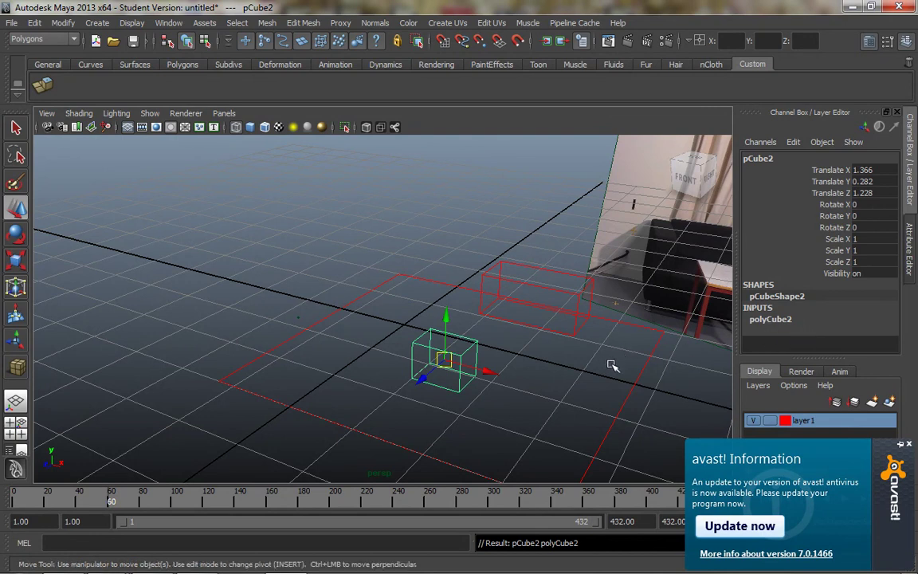
right_click(801, 420)
click(813, 286)
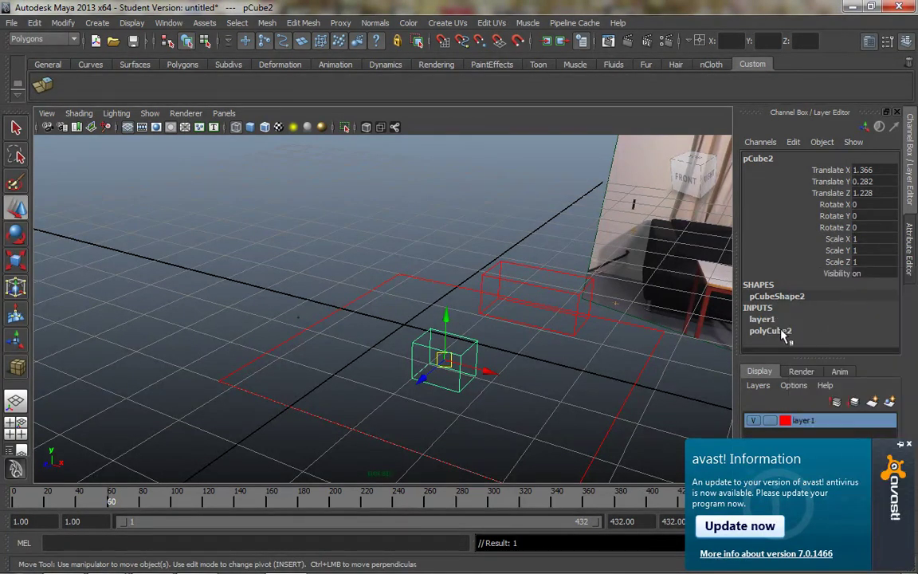
click(805, 330)
click(893, 347)
click(892, 346)
double_click(865, 298)
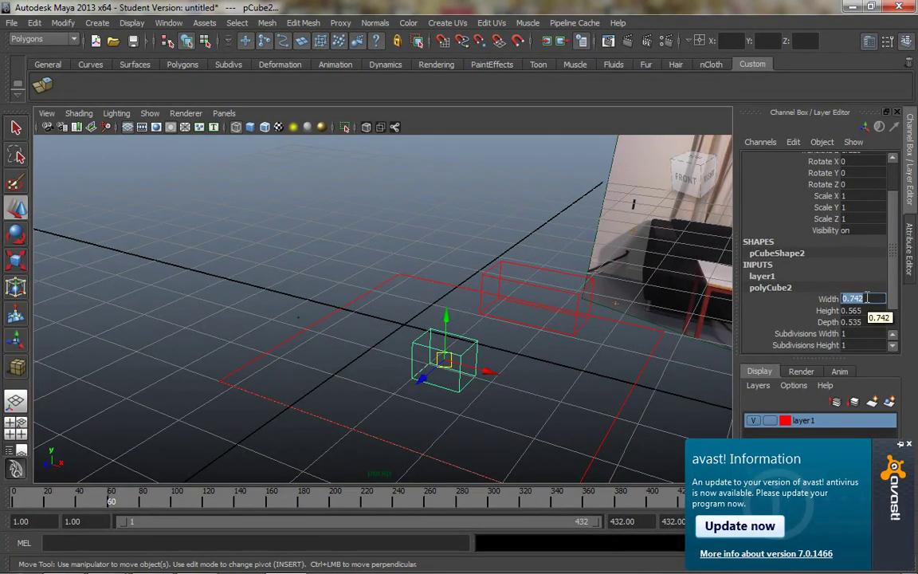
text(.75)
key(Tab)
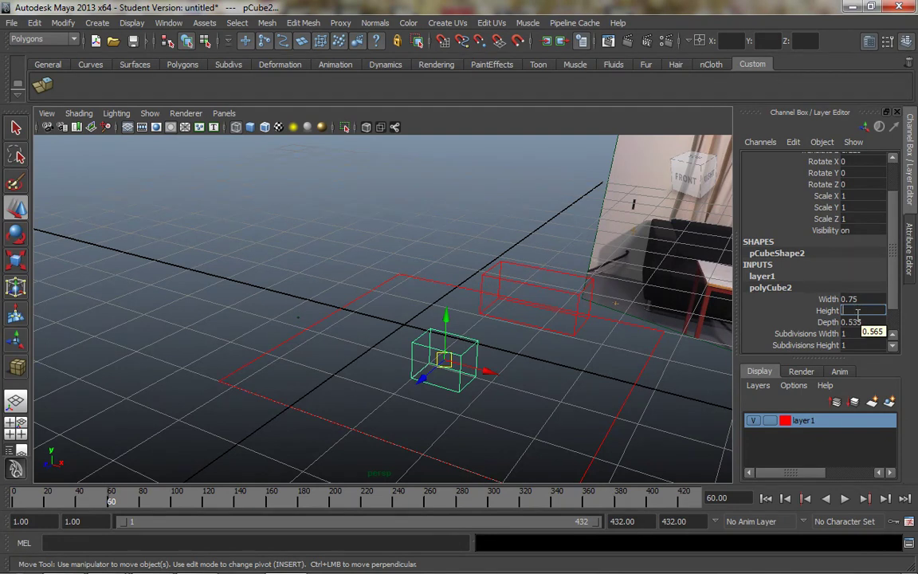
key(Tab)
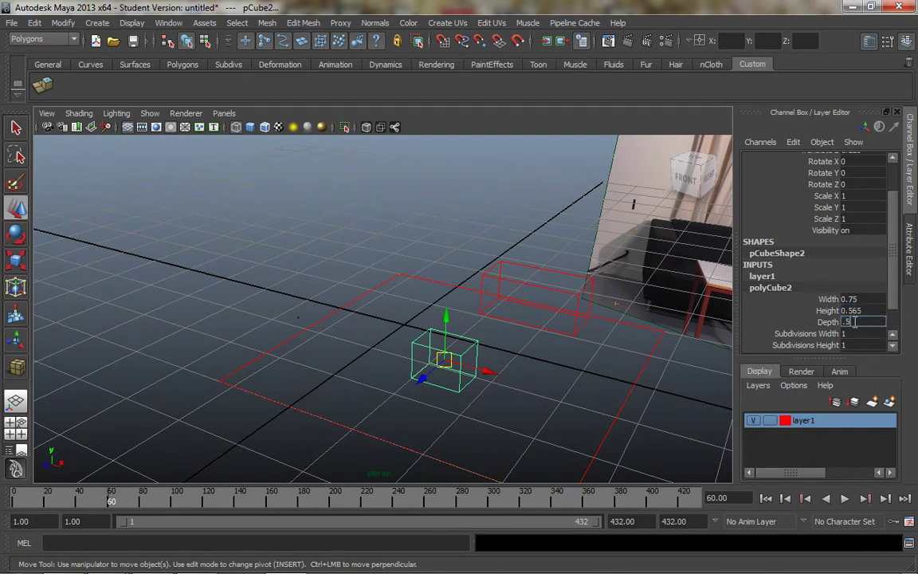
- Give pCube2 Depth 0.55 and Height 0.716, and set pCube1's Height to 0.71
click(875, 311)
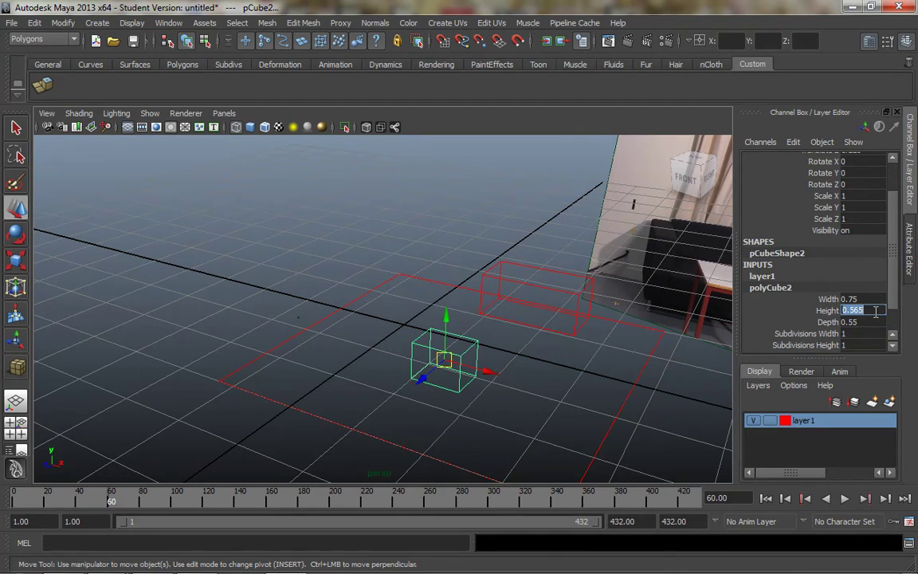
text(.)
key(Return)
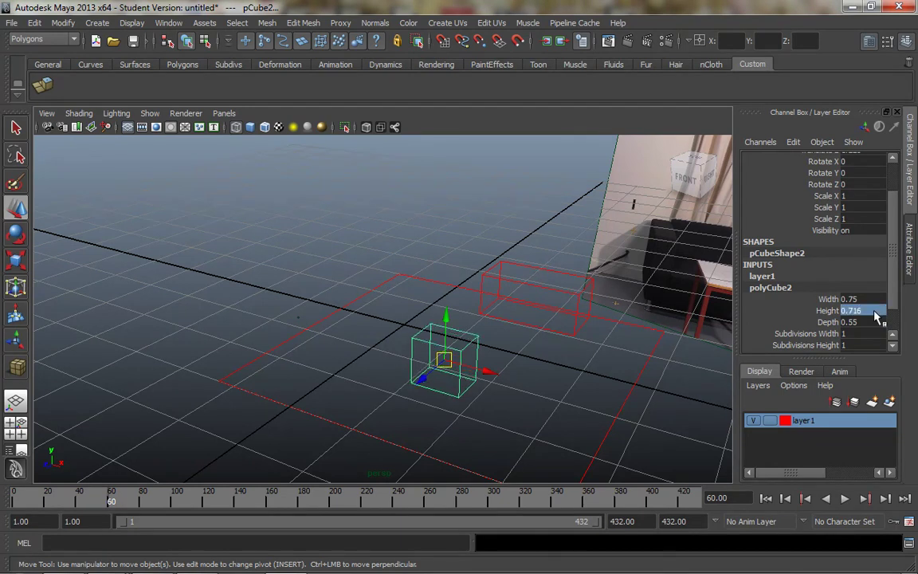
click(548, 291)
click(793, 332)
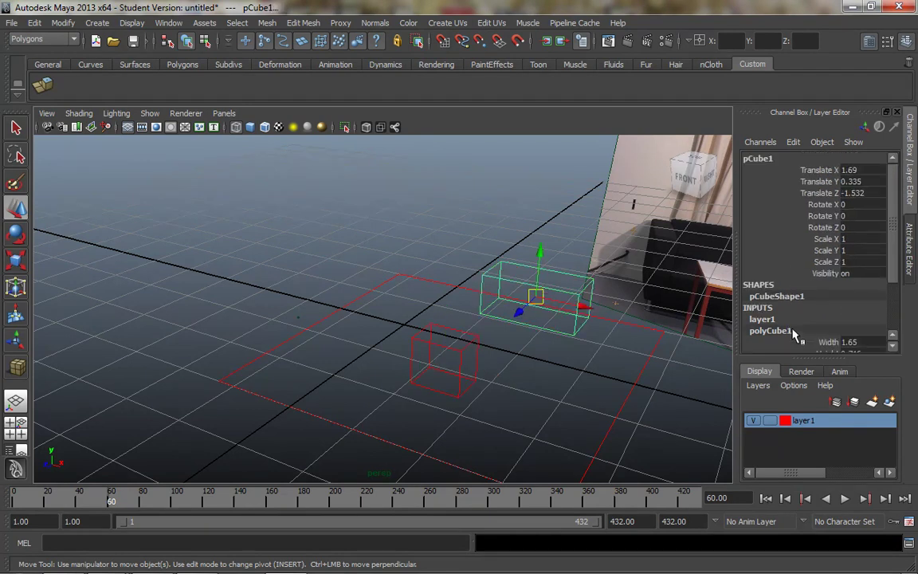
scroll(894, 348, down, 3)
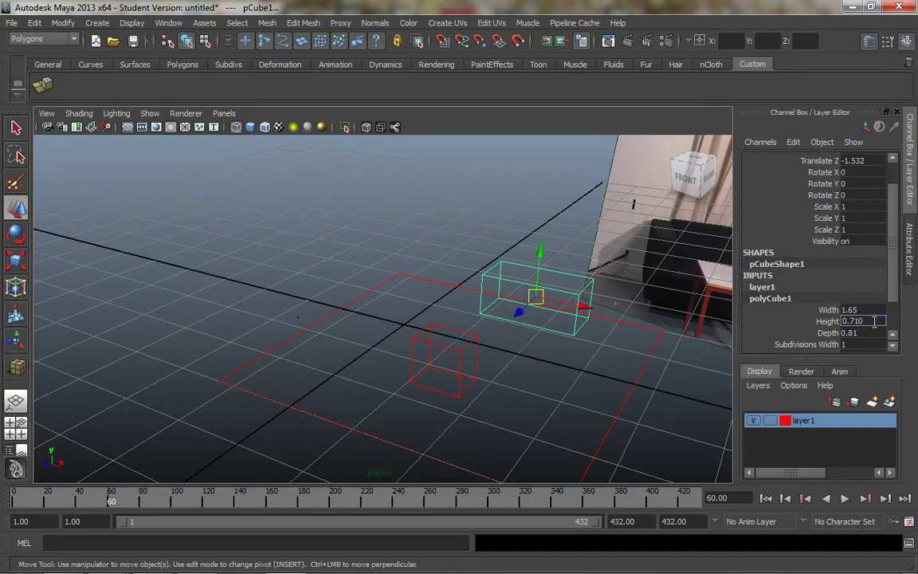
key(Return)
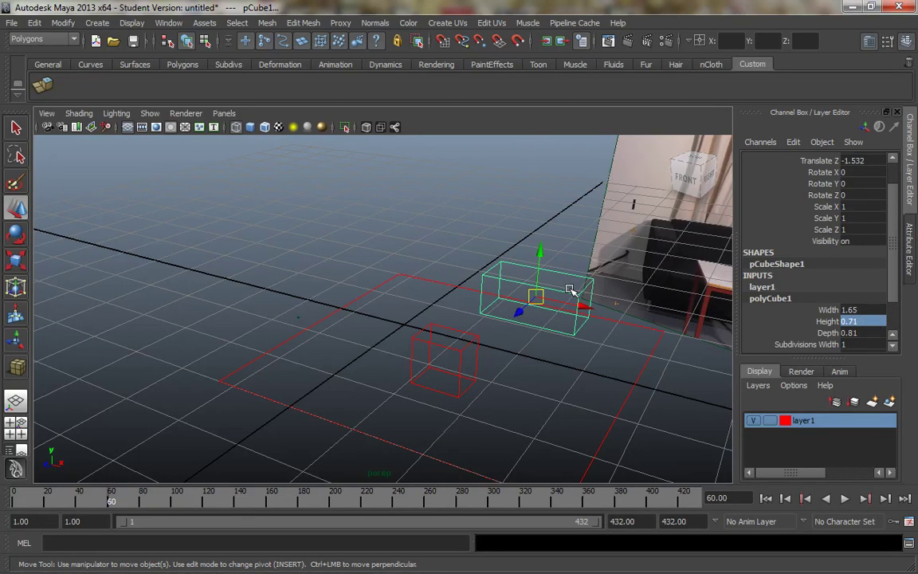
- Nudge the sofa box in depth, then push pCube2 back toward the table
key(space)
key(space)
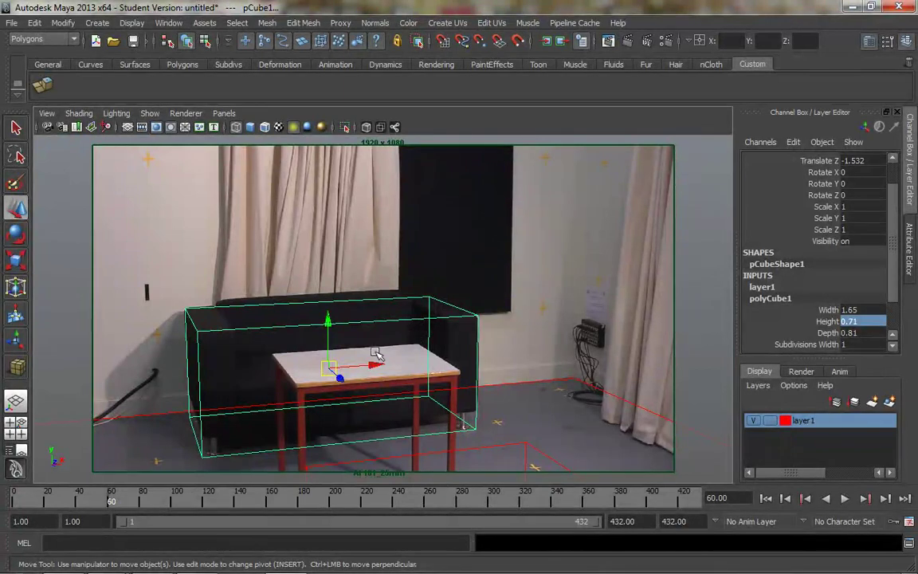
drag(340, 379, 341, 380)
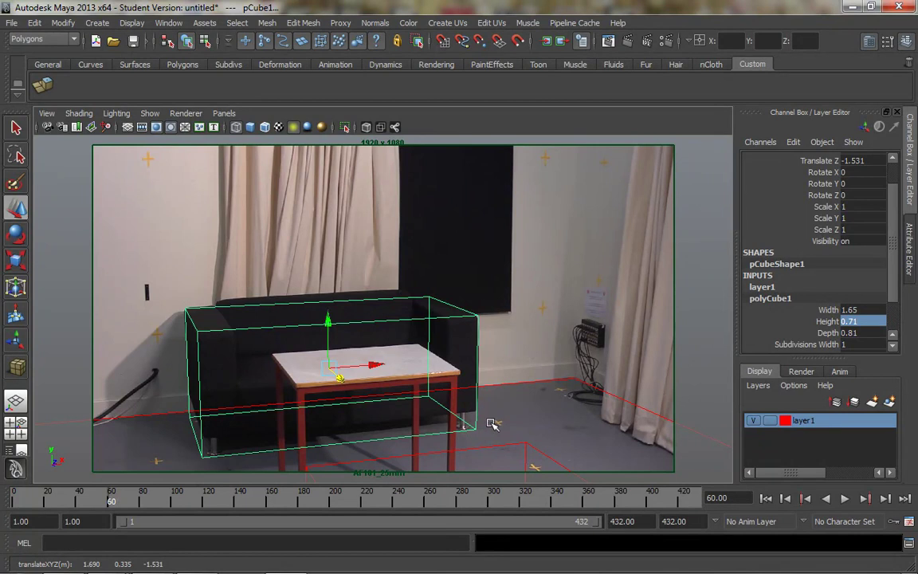
key(space)
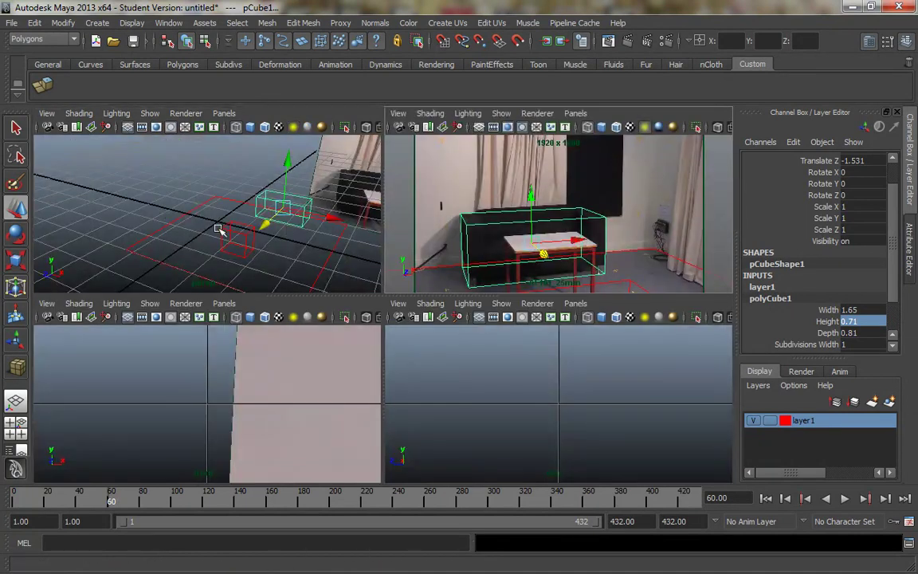
click(239, 235)
key(space)
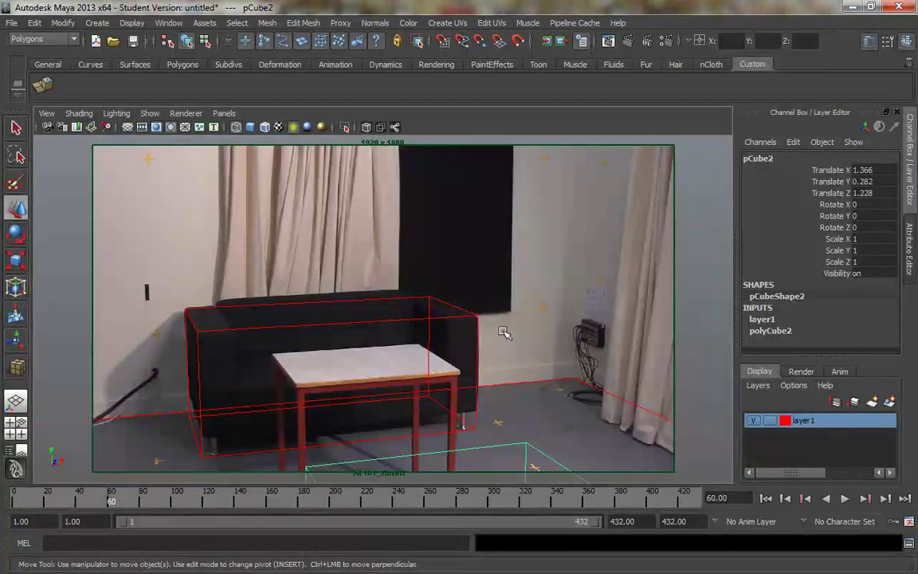
key(space)
drag(228, 257, 244, 240)
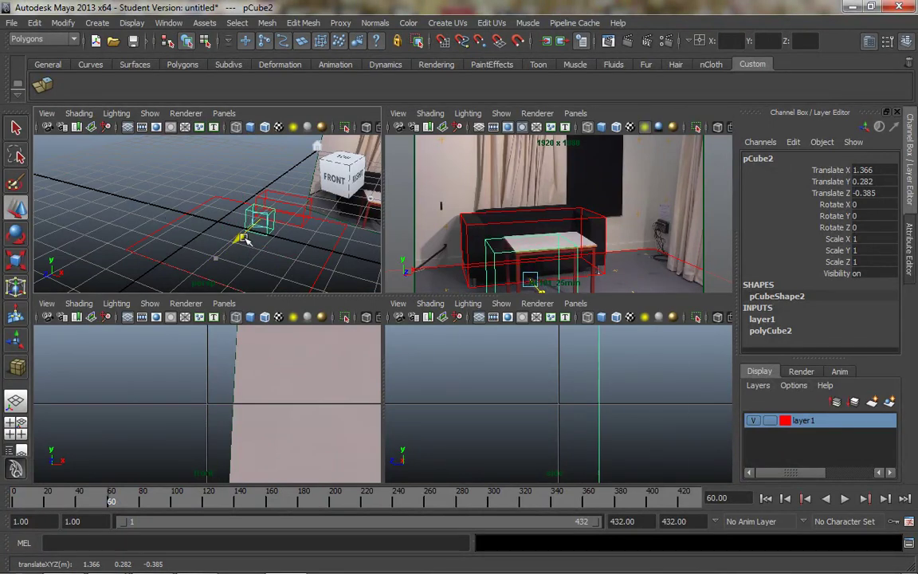
key(space)
key(space)
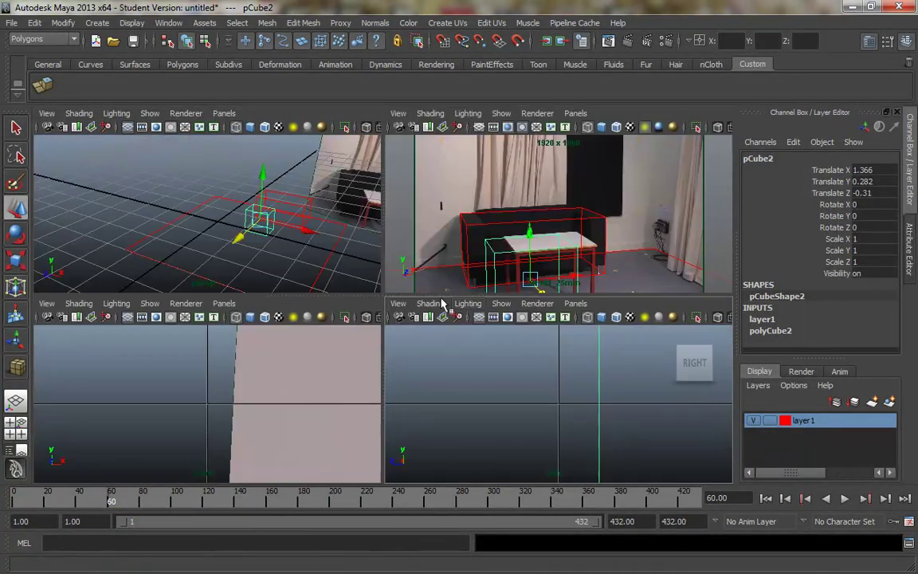
key(space)
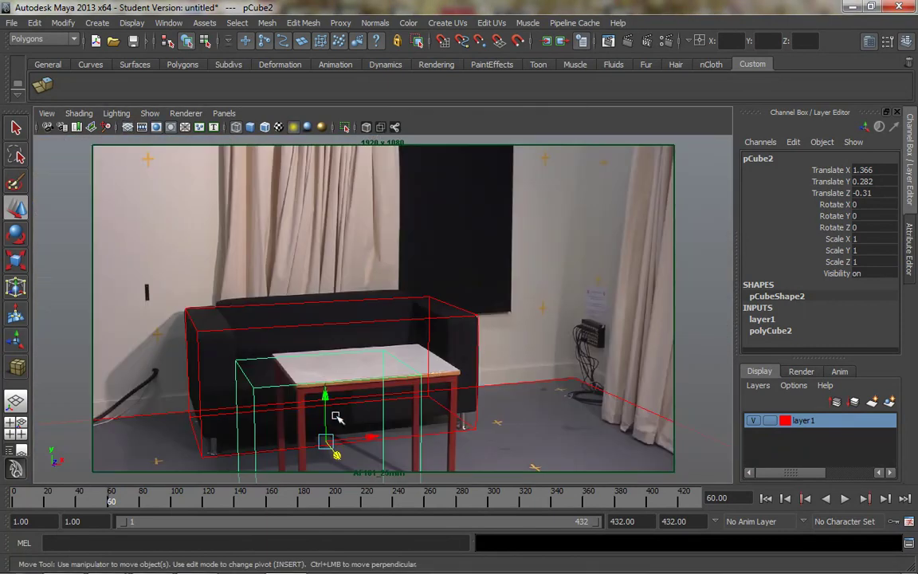
- Move pCube2 further back over the table, checking from a low perspective angle
drag(338, 446, 409, 433)
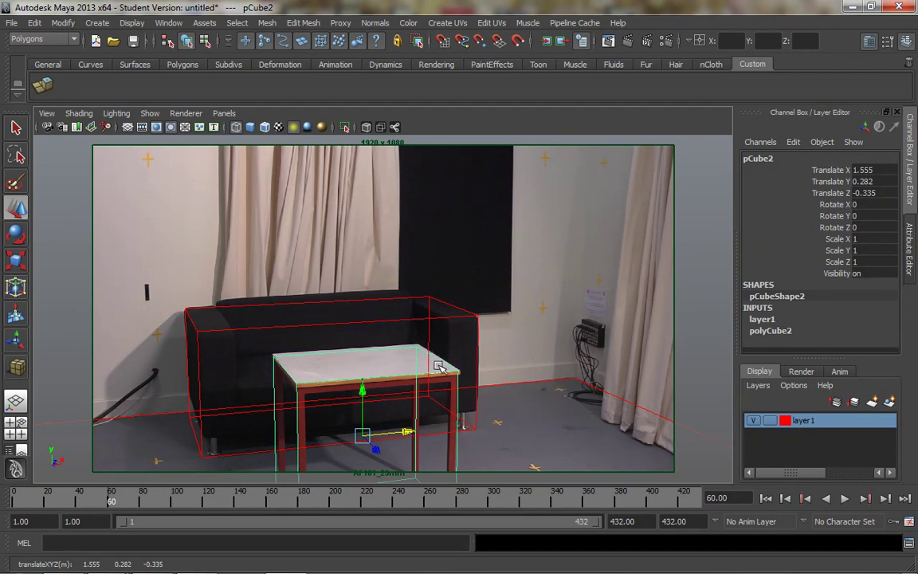
scroll(444, 367, up, 2)
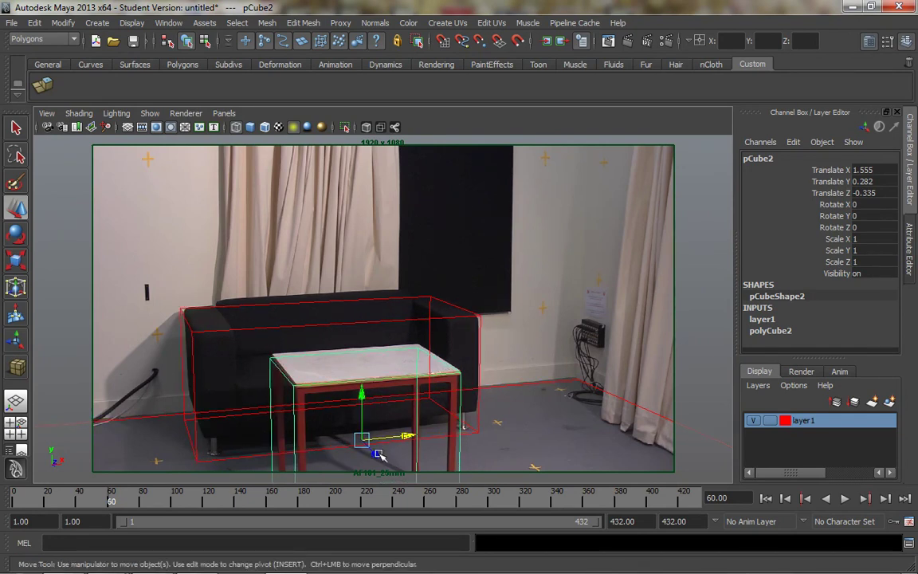
drag(378, 456, 367, 443)
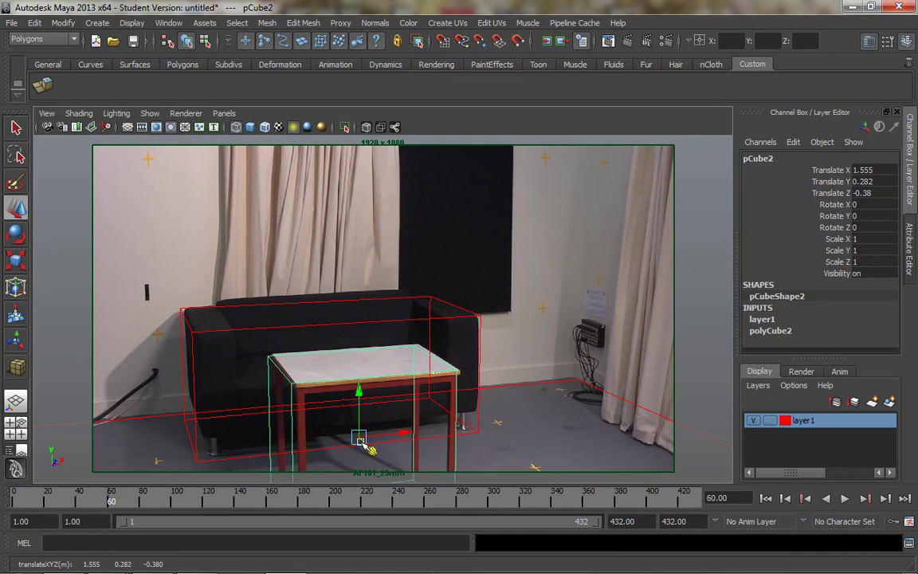
key(space)
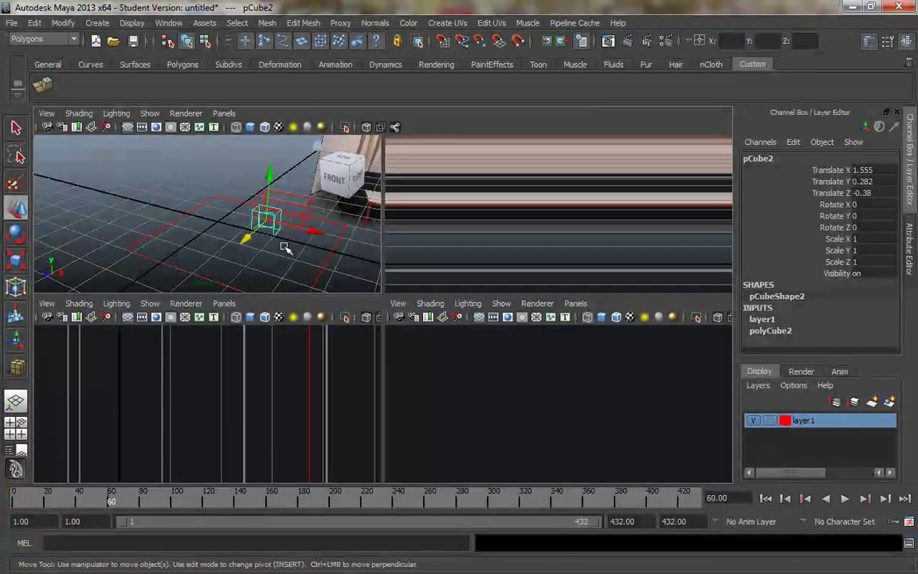
key(space)
alt+drag(300, 318, 363, 292)
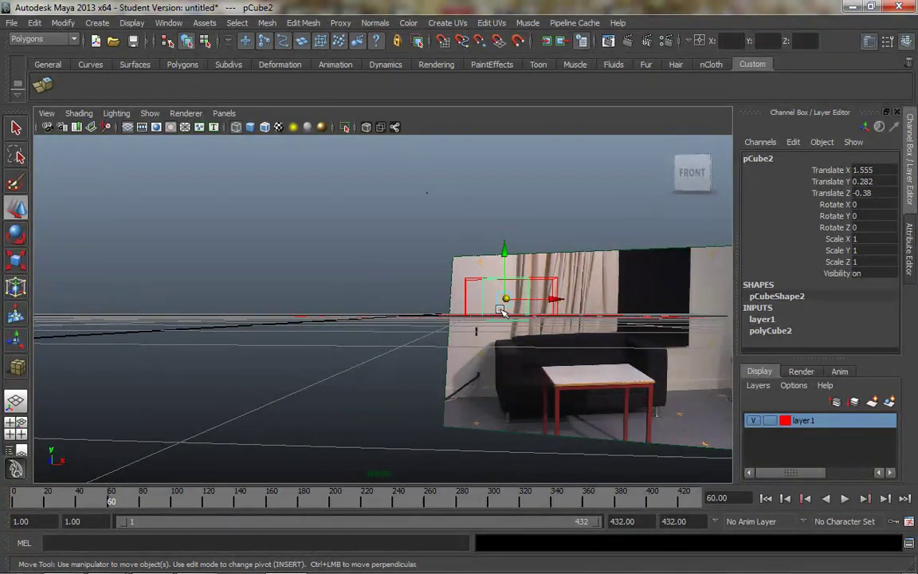
key(space)
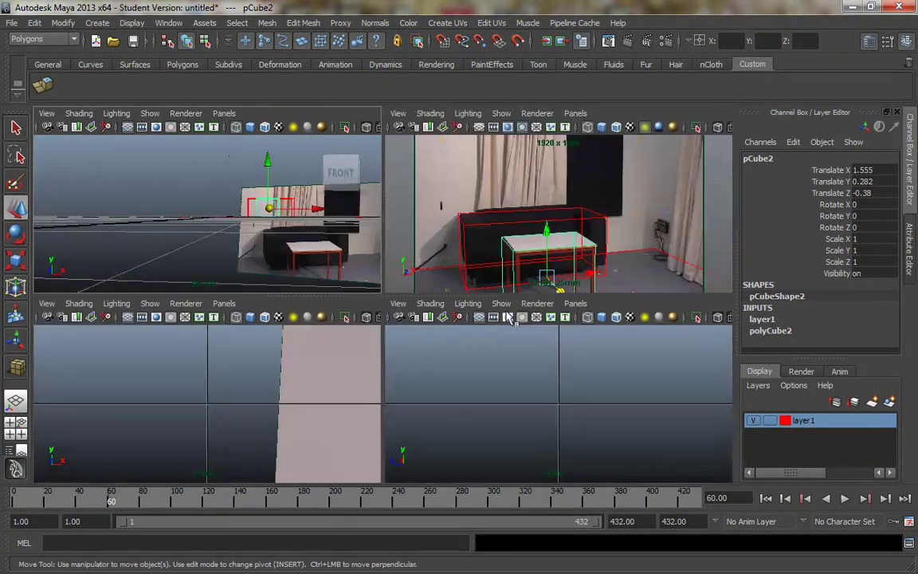
key(space)
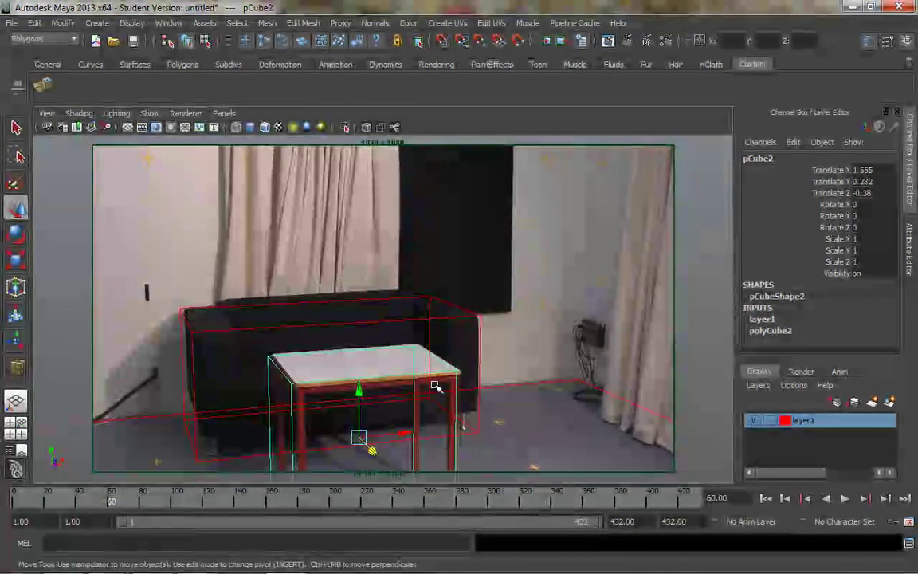
drag(368, 428, 409, 433)
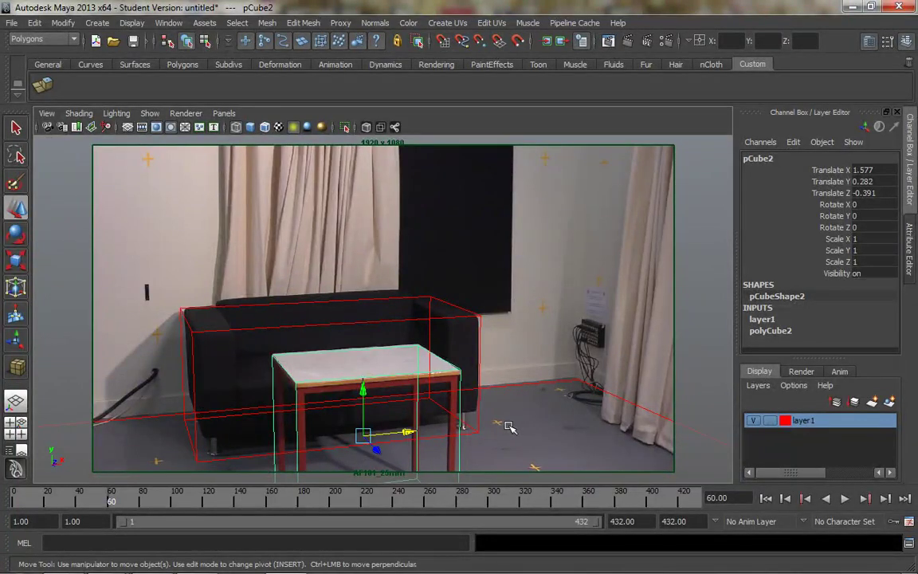
- Nudge pCube2 along X to Translate 1.585, 0.282, -0.319 over the table
click(542, 410)
click(541, 404)
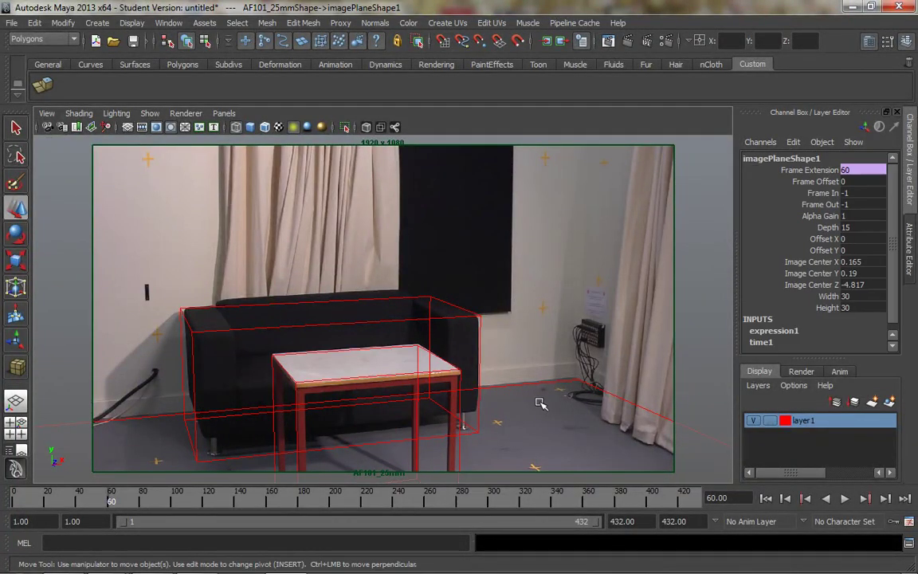
click(545, 395)
alt+drag(549, 396, 549, 396)
alt+middle_drag(549, 395, 542, 401)
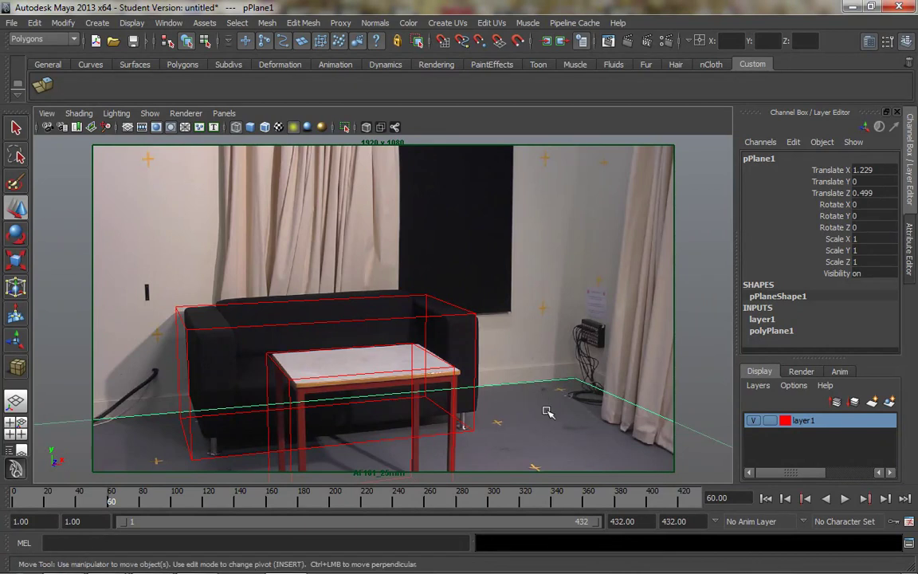
click(317, 341)
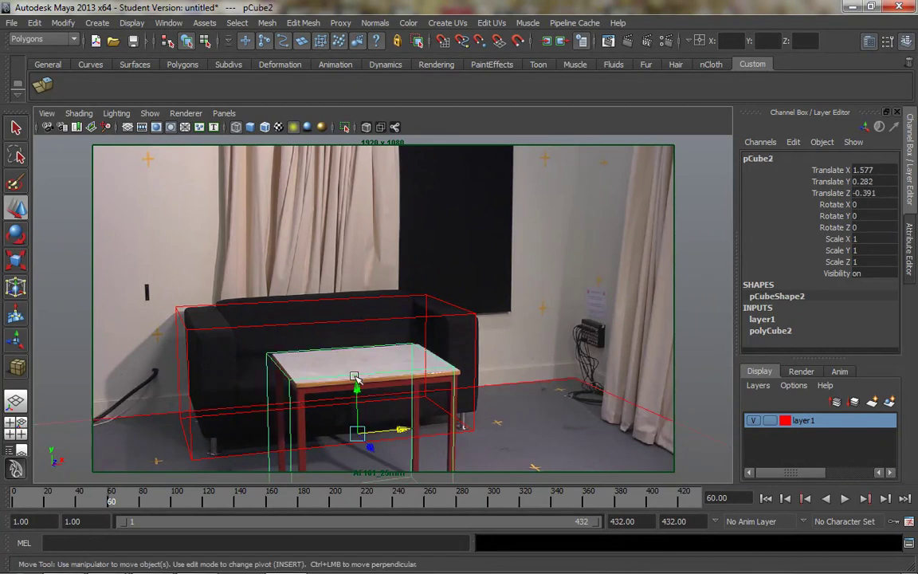
drag(391, 428, 411, 437)
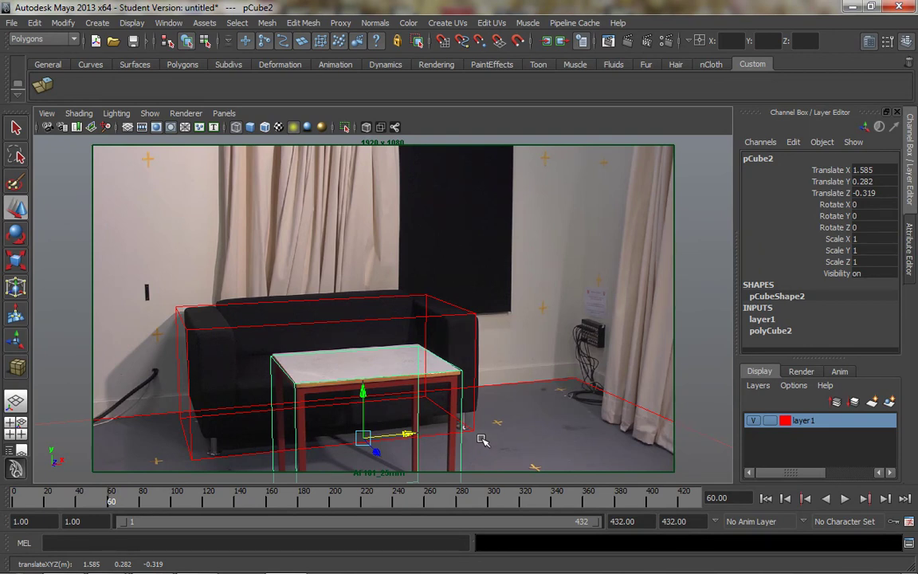
- Shift pCube1 along X and Z to Translate Z -1.523 over the sofa
click(385, 288)
drag(365, 363, 375, 362)
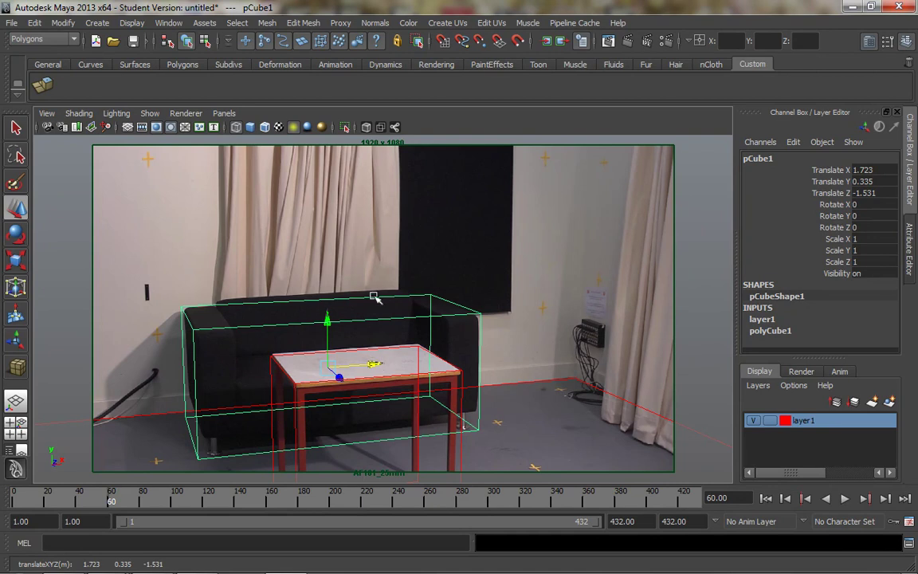
drag(345, 380, 341, 374)
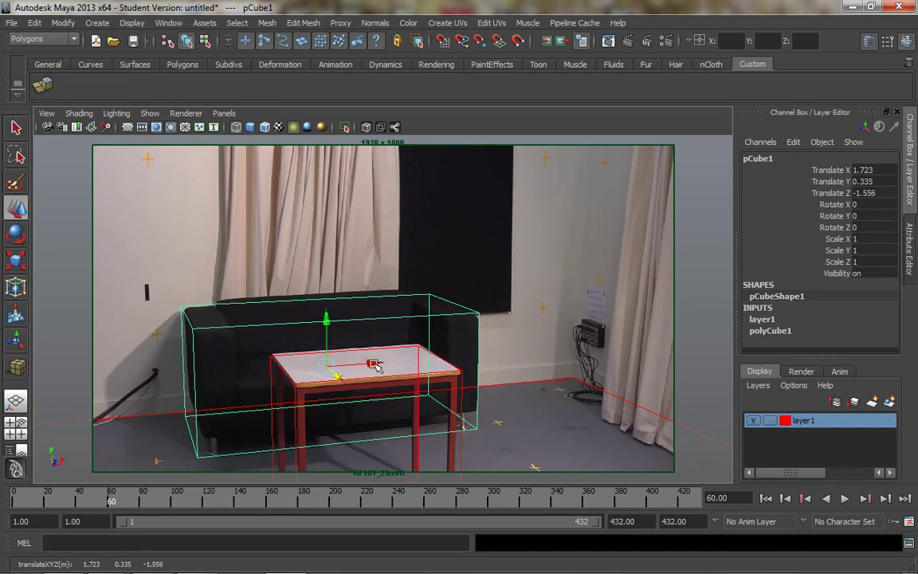
drag(338, 375, 342, 378)
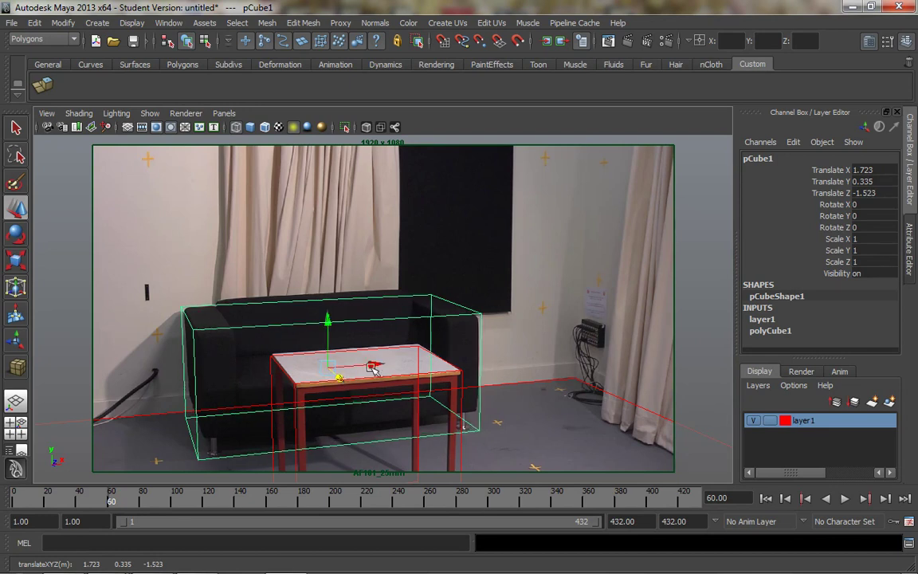
click(452, 370)
click(452, 371)
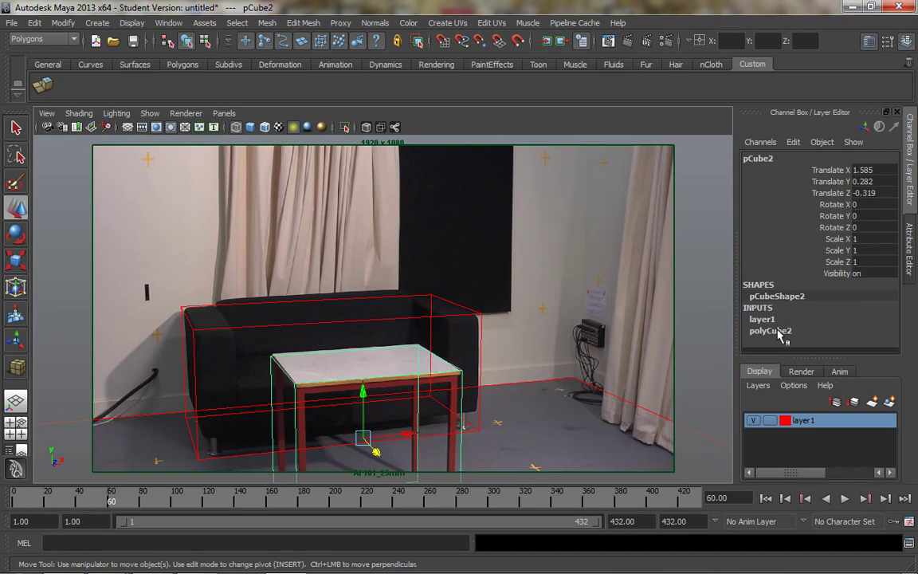
- Check the table box's polyCube2 dimensions and nudge pCube2 to Translate X 1.588, undoing a trial lift
click(767, 330)
click(893, 349)
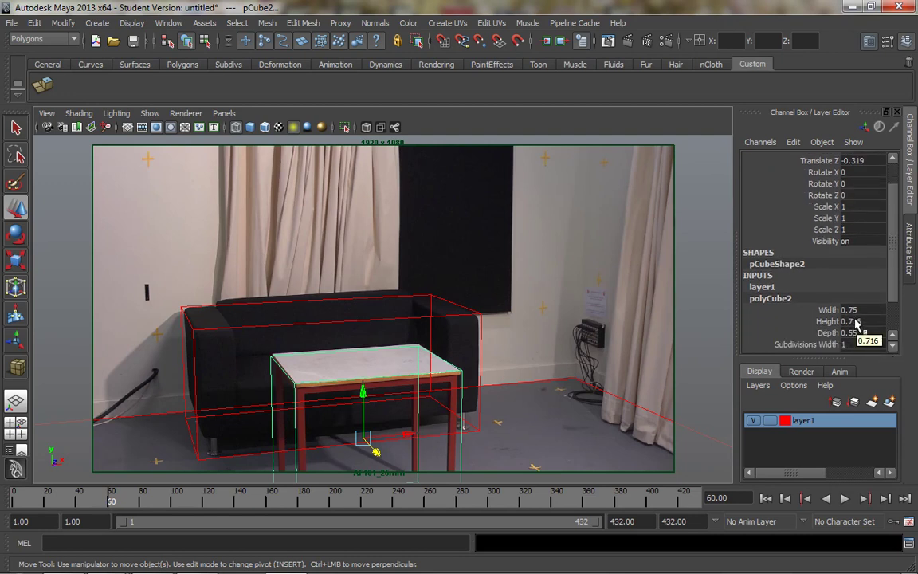
click(530, 366)
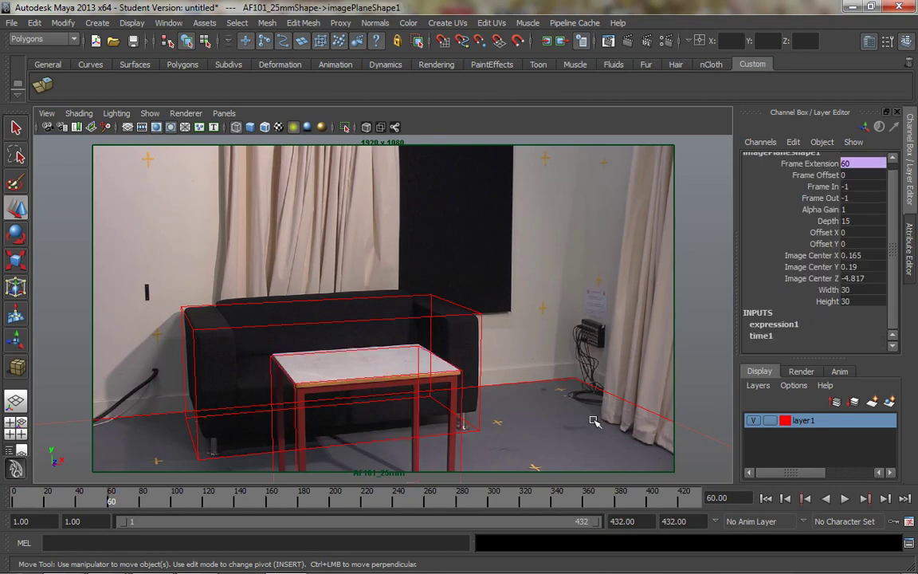
click(403, 334)
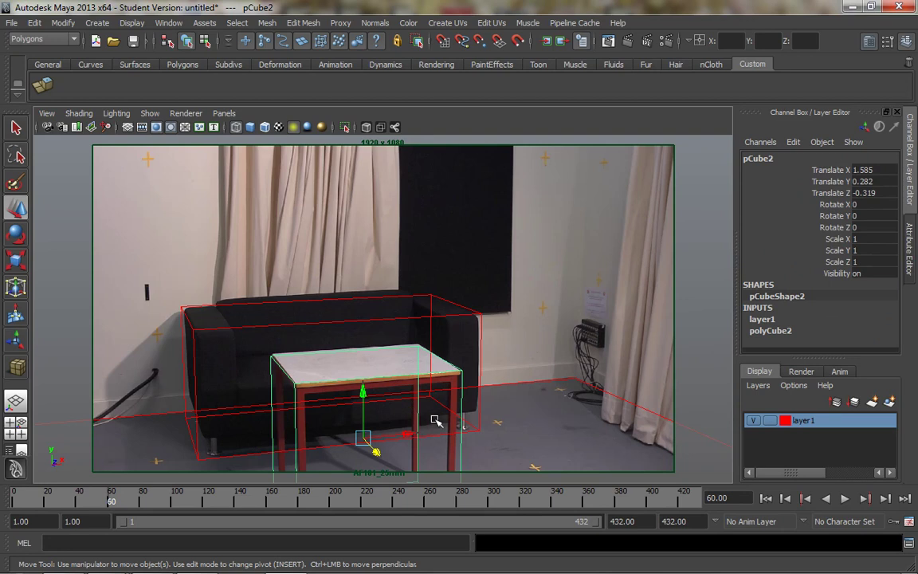
drag(410, 433, 414, 436)
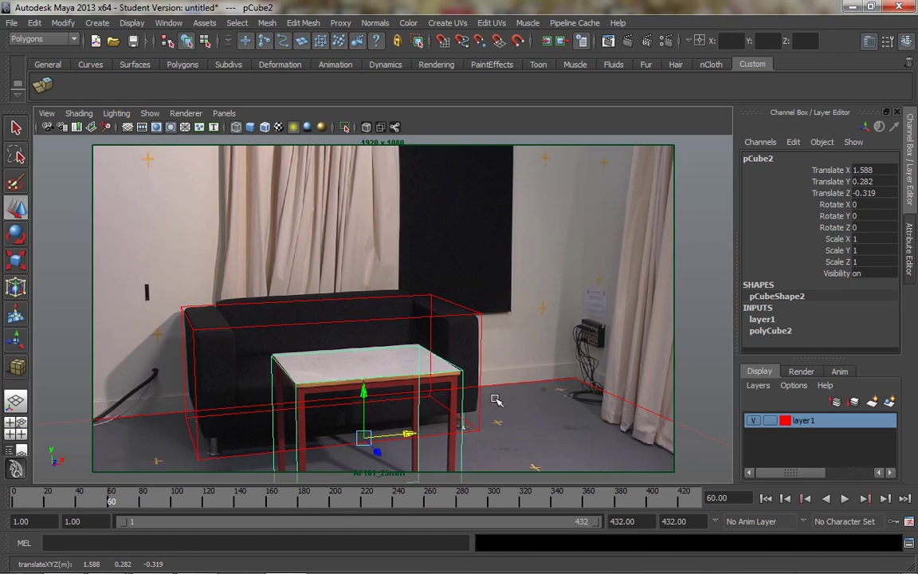
drag(364, 390, 365, 383)
key(ctrl+z)
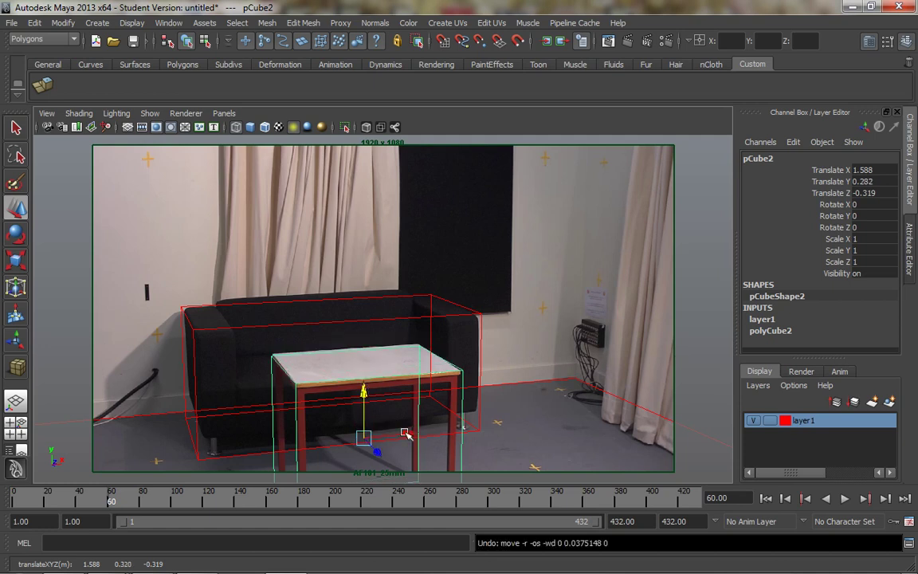
- Inspect the image plane and proxy boxes in the perspective and side views
key(space)
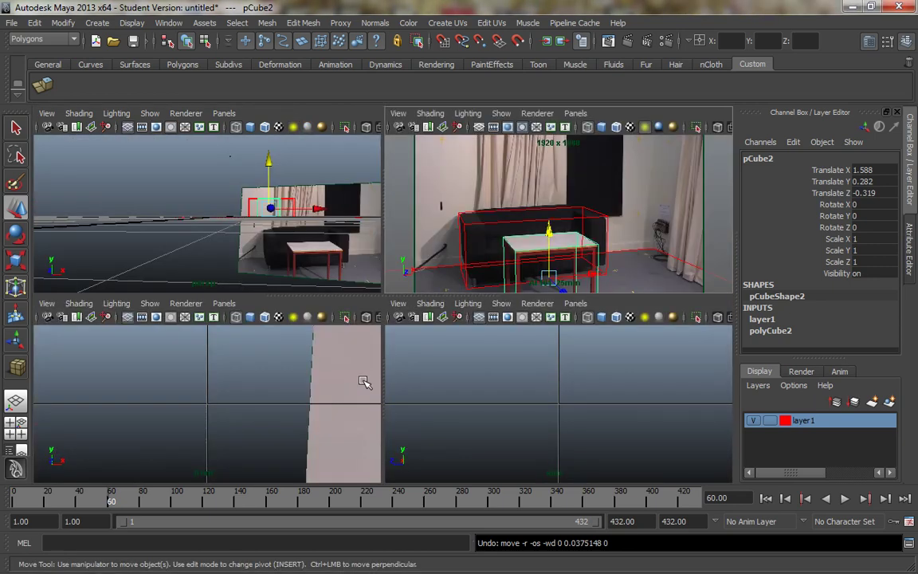
key(space)
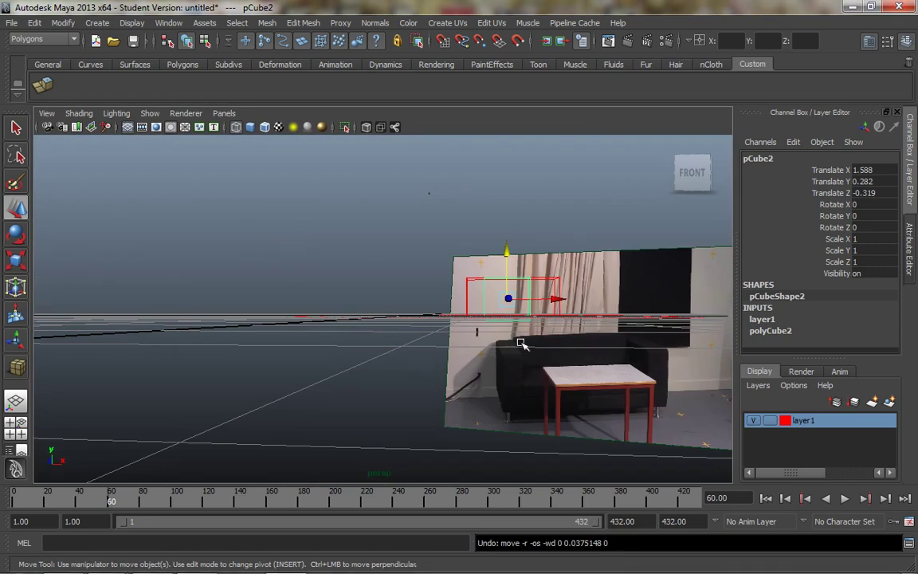
alt+drag(524, 342, 611, 361)
alt+middle_drag(611, 360, 524, 348)
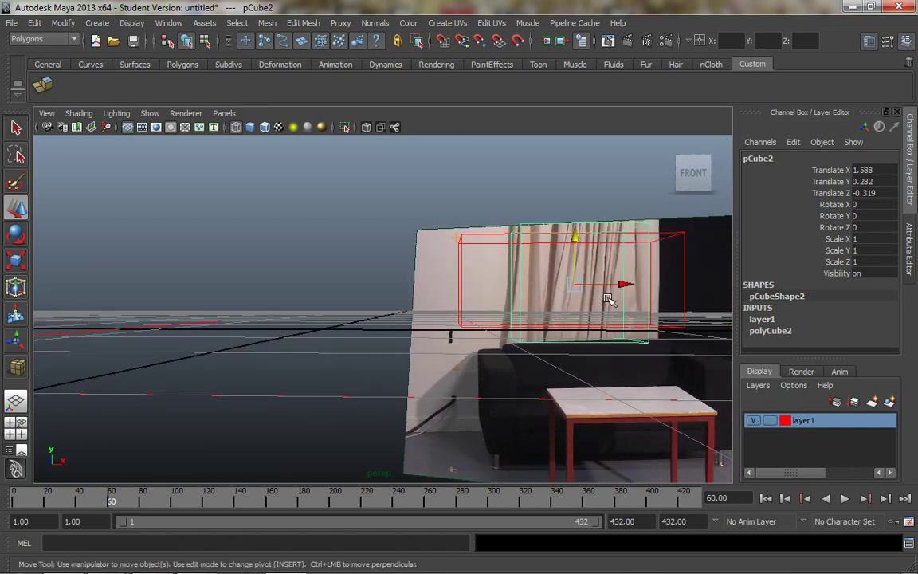
mouse_move(607, 320)
alt+mouse_down()
mouse_move(600, 307)
mouse_move(592, 312)
alt+mouse_up()
key(space)
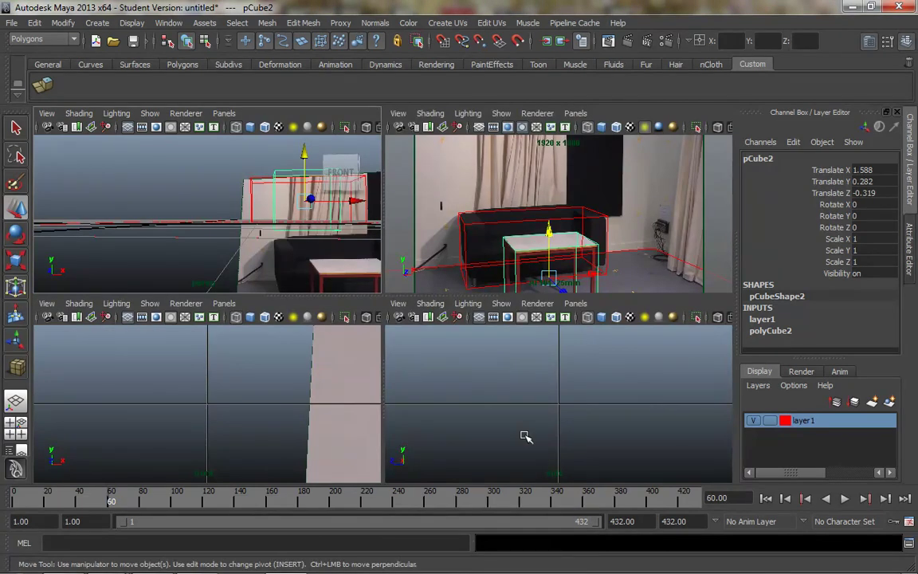
key(space)
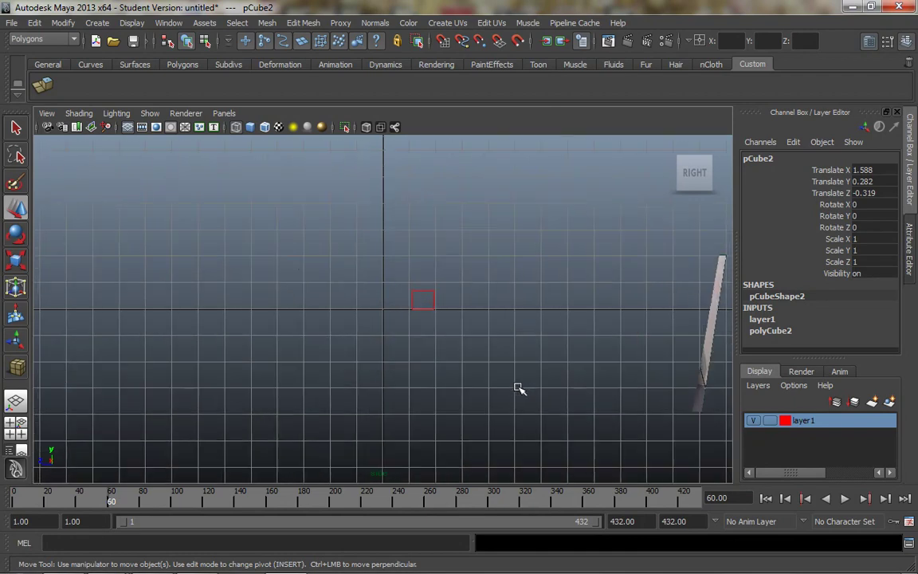
scroll(517, 388, down, 5)
scroll(517, 388, up, 2)
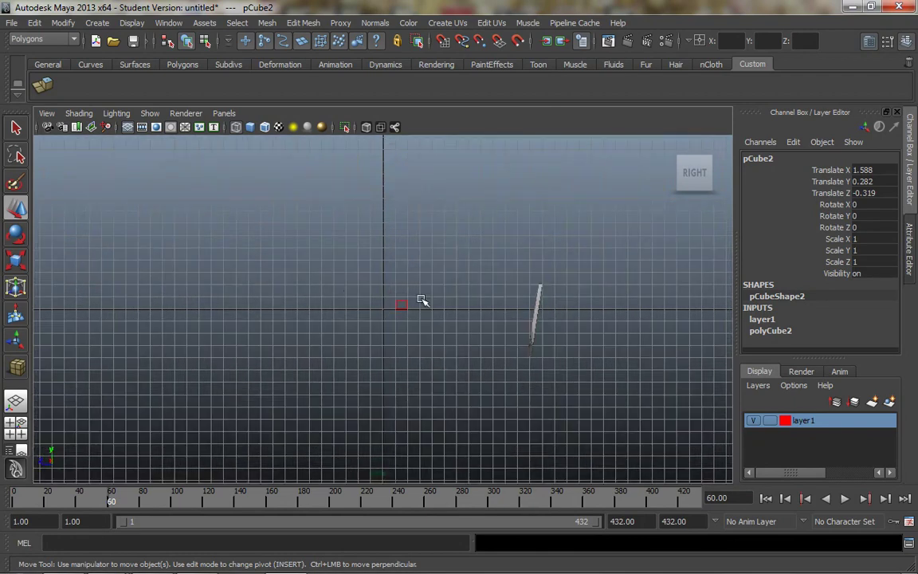
click(400, 304)
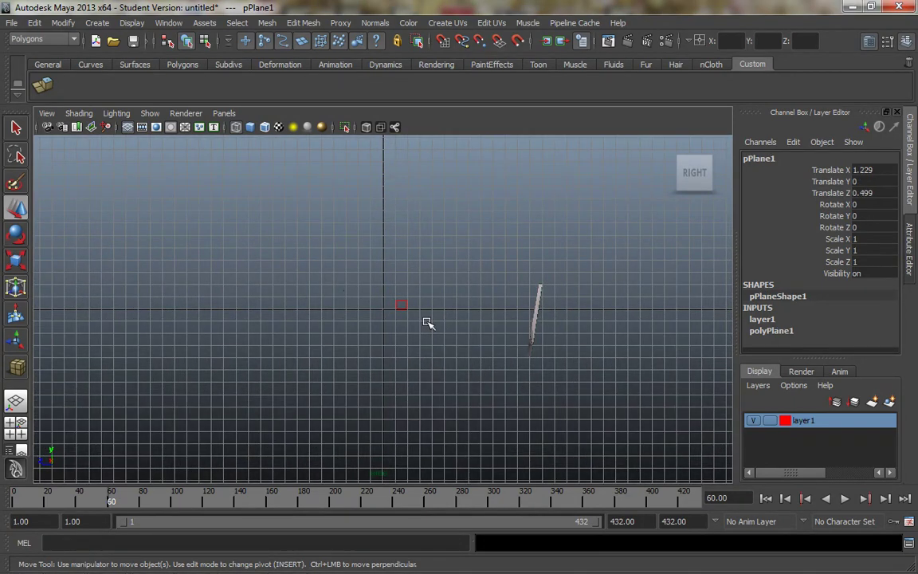
key(space)
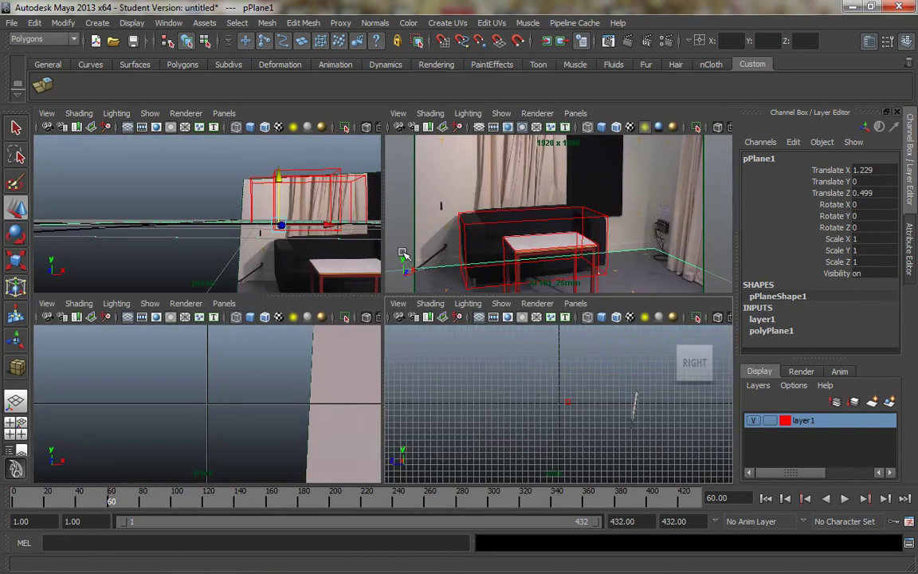
- Raise the table box pCube2 to Translate Y 0.361 in the front view
click(330, 171)
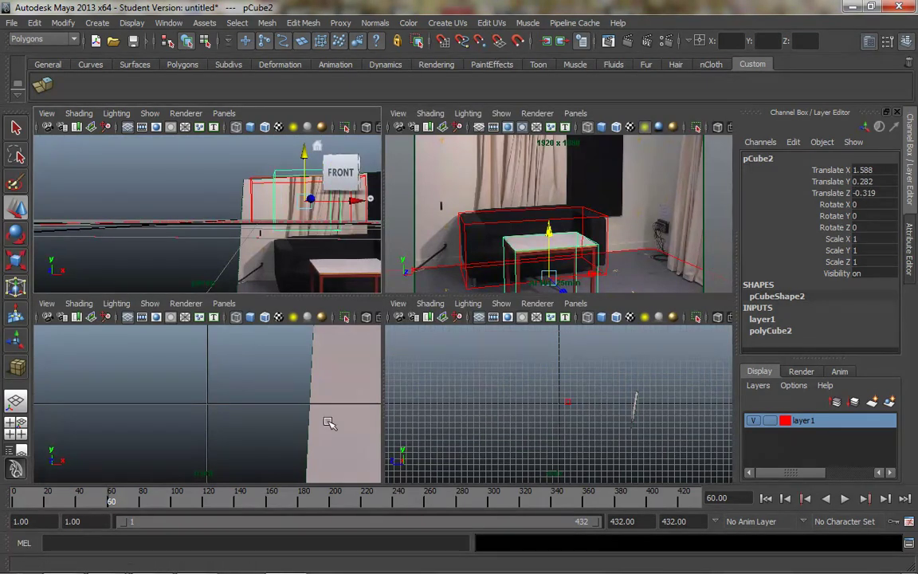
key(space)
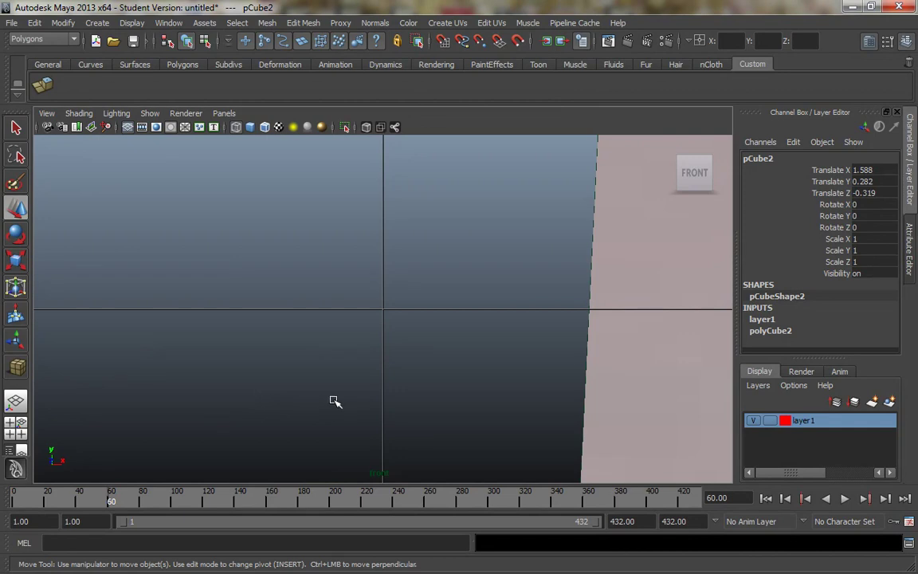
scroll(343, 394, down, 5)
scroll(567, 342, up, 5)
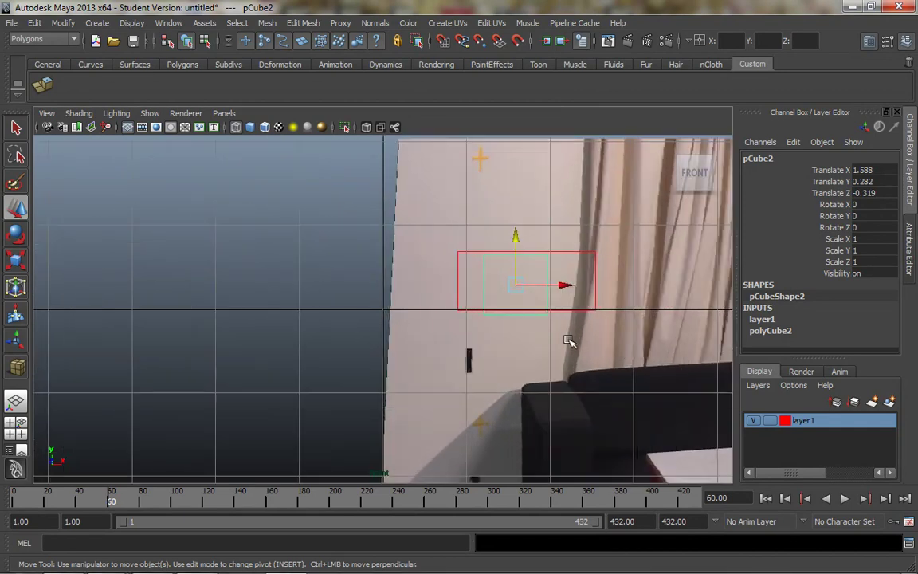
alt+middle_drag(587, 343, 436, 342)
scroll(439, 342, up, 5)
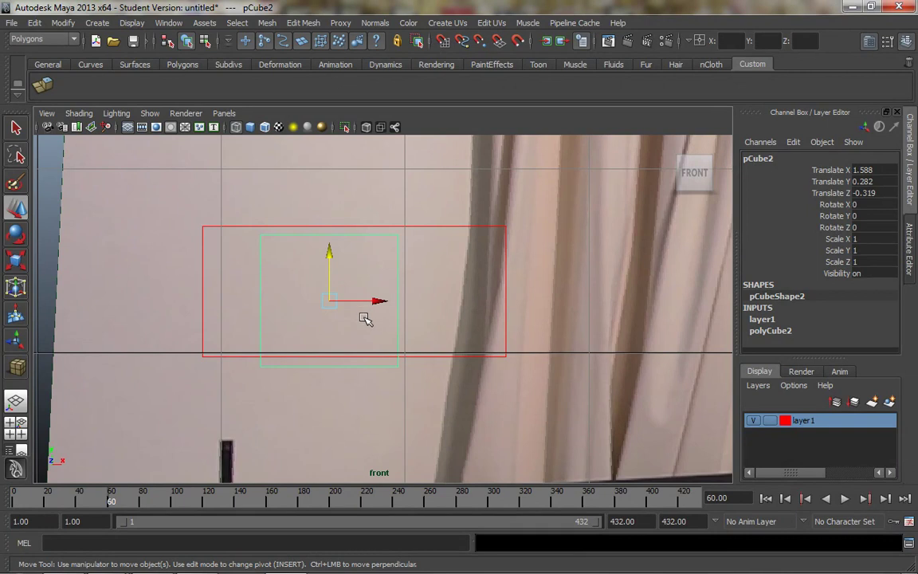
scroll(365, 319, down, 6)
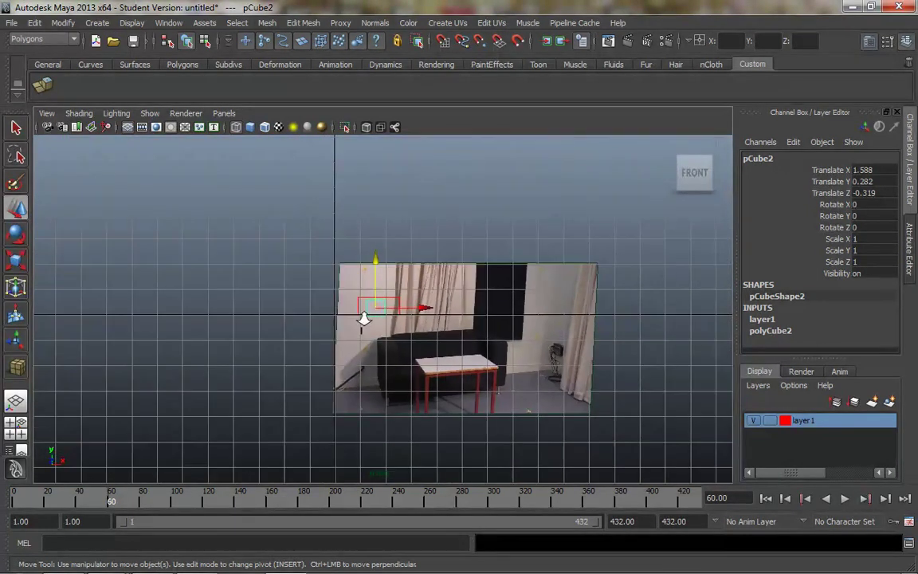
scroll(366, 318, up, 2)
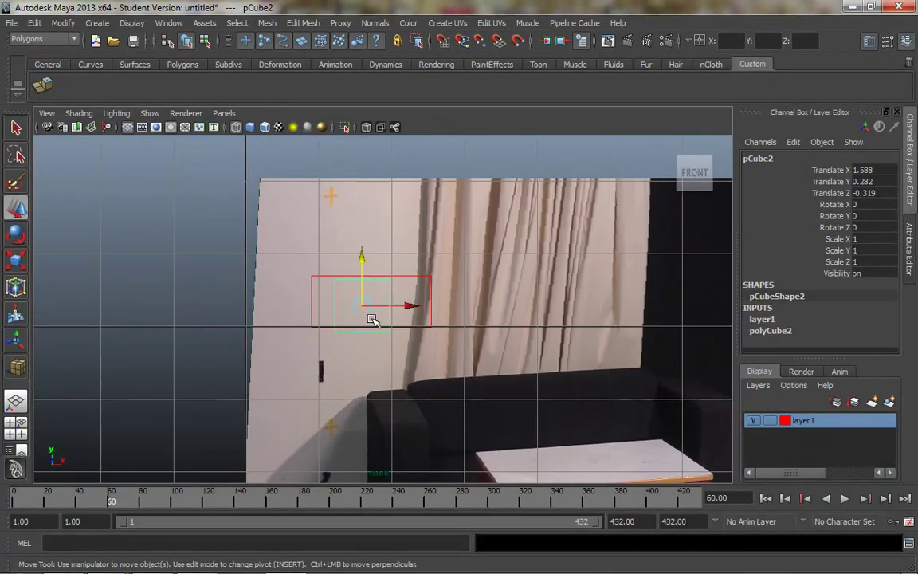
drag(362, 257, 363, 252)
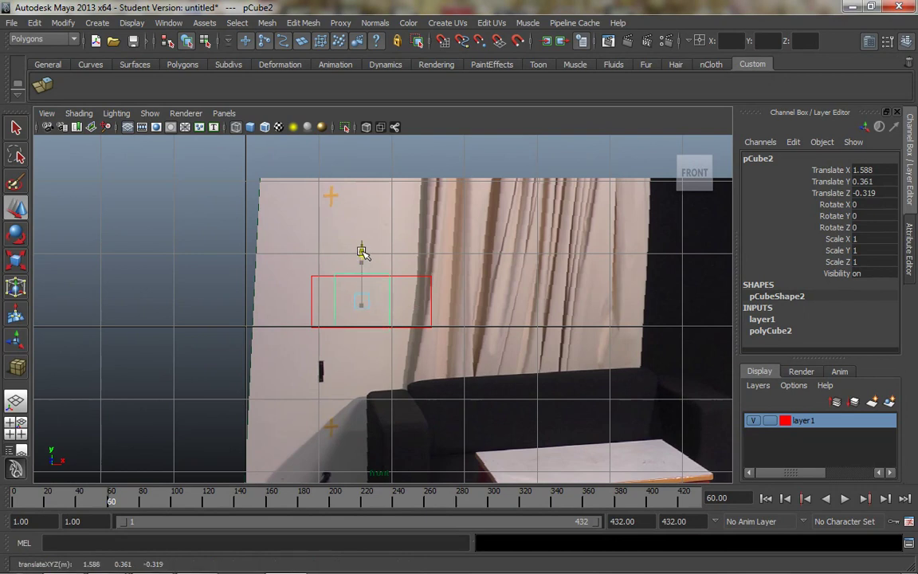
- Raise the sofa box pCube1 slightly to Translate Y 0.359
key(space)
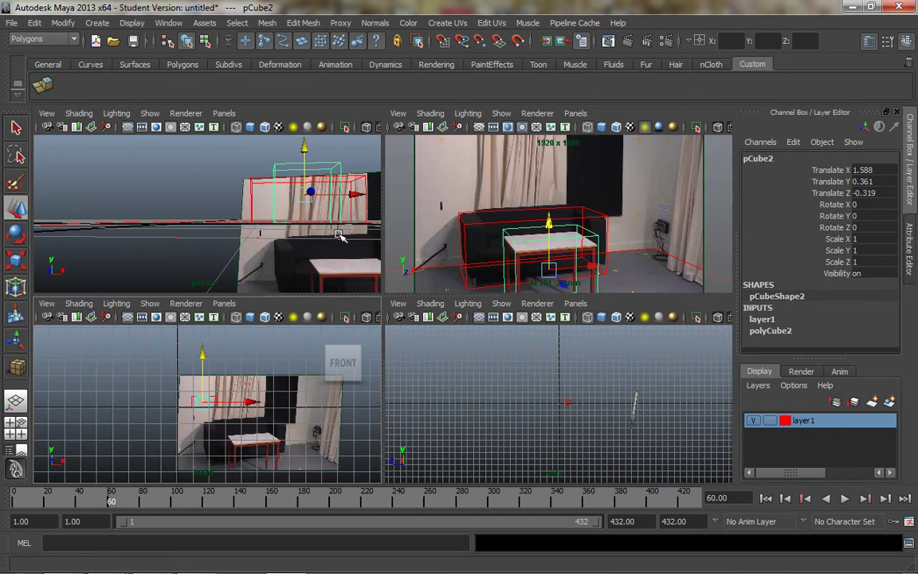
key(space)
key(space)
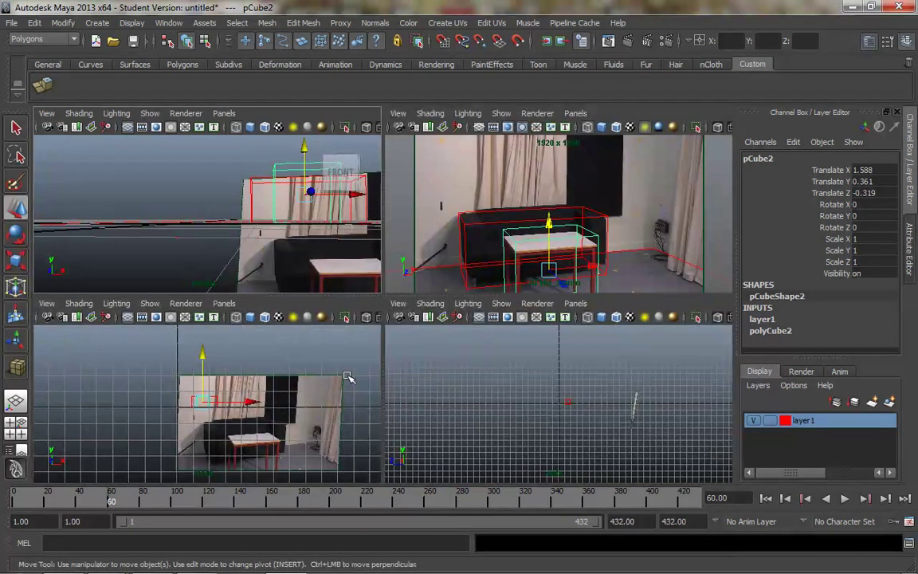
key(space)
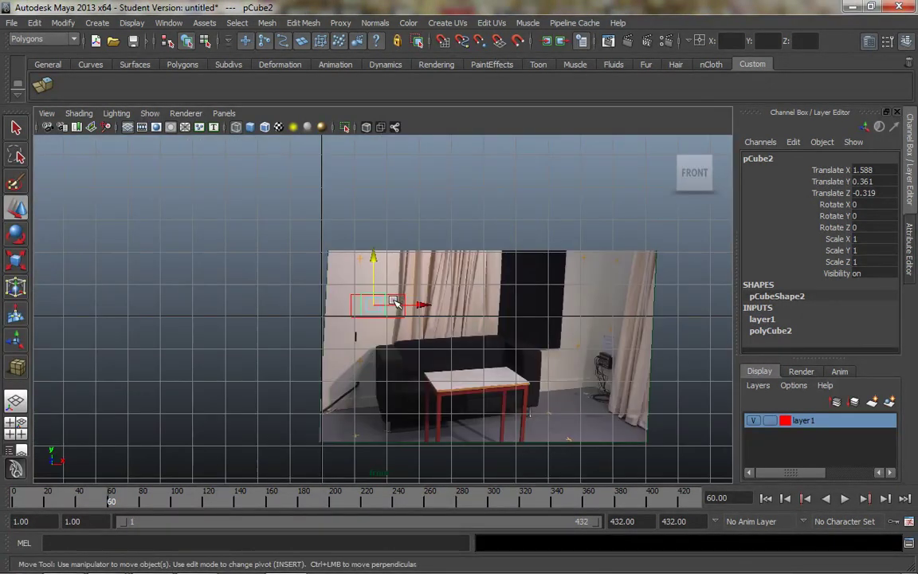
scroll(394, 301, up, 10)
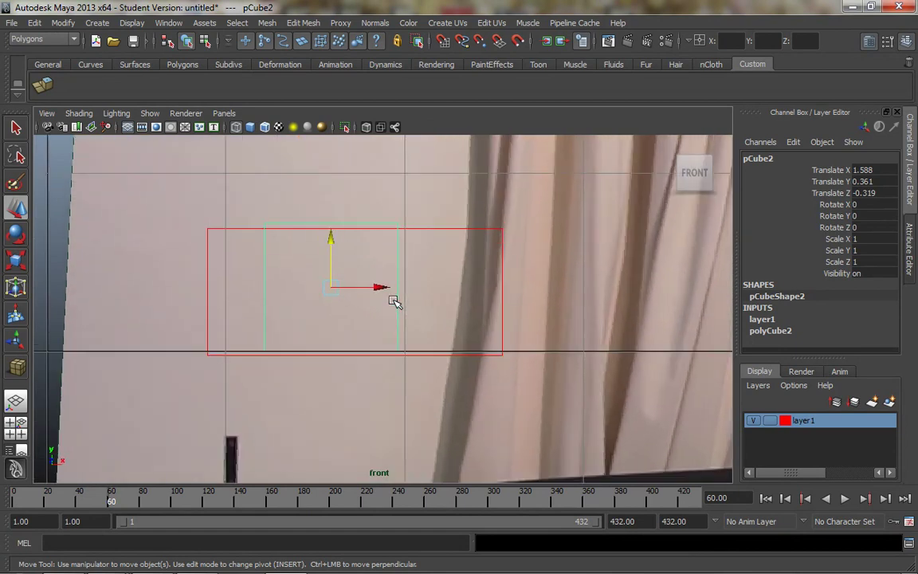
key(ctrl+z)
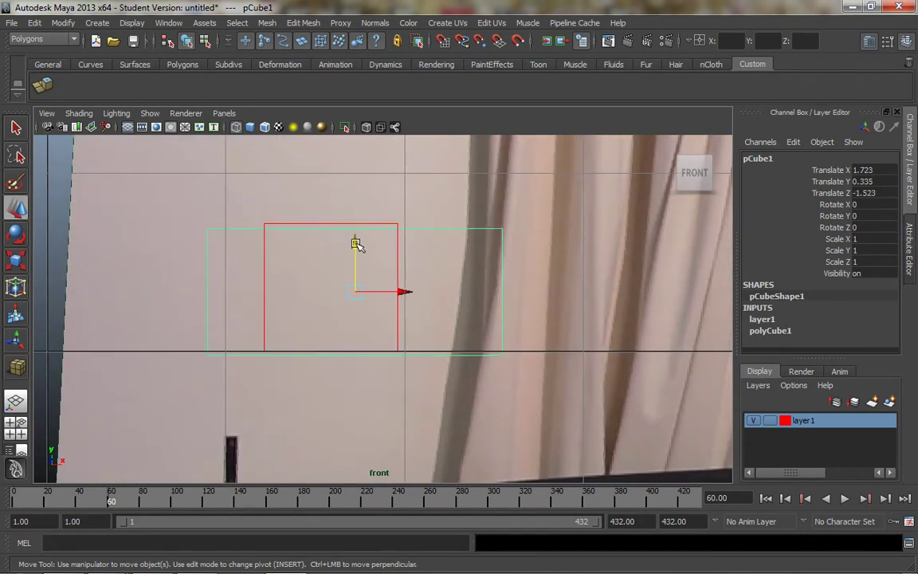
drag(354, 240, 354, 239)
- Shift the sofa box pCube1 to Translate X 1.665, Z -1.326 so it wraps the sofa in the camera view
key(space)
key(space)
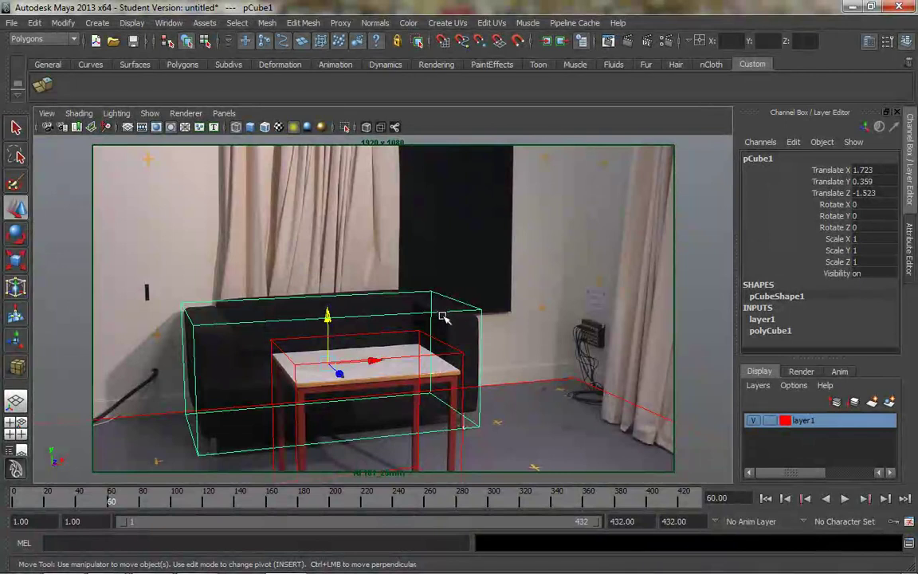
mouse_move(453, 283)
alt+middle_down()
mouse_move(454, 265)
mouse_move(455, 274)
alt+middle_up()
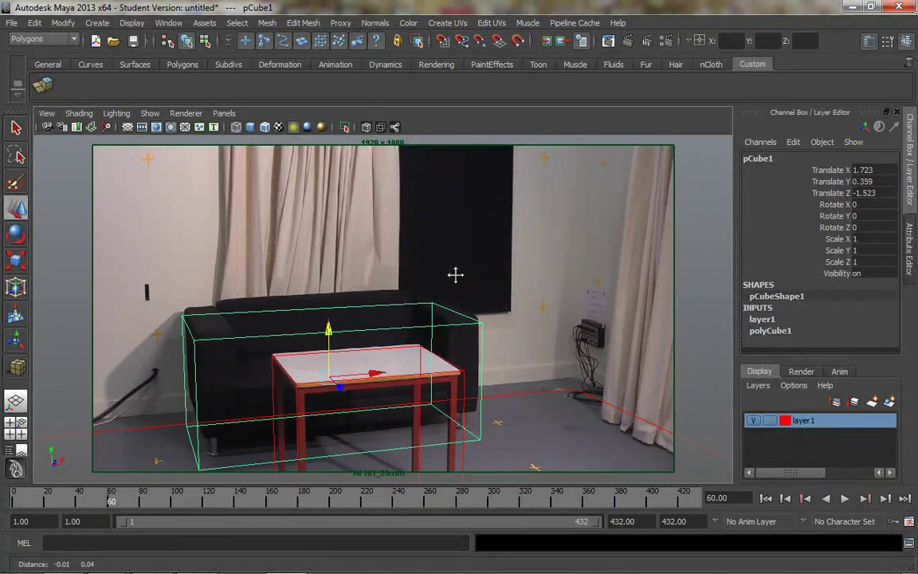
alt+right_drag(455, 273, 457, 272)
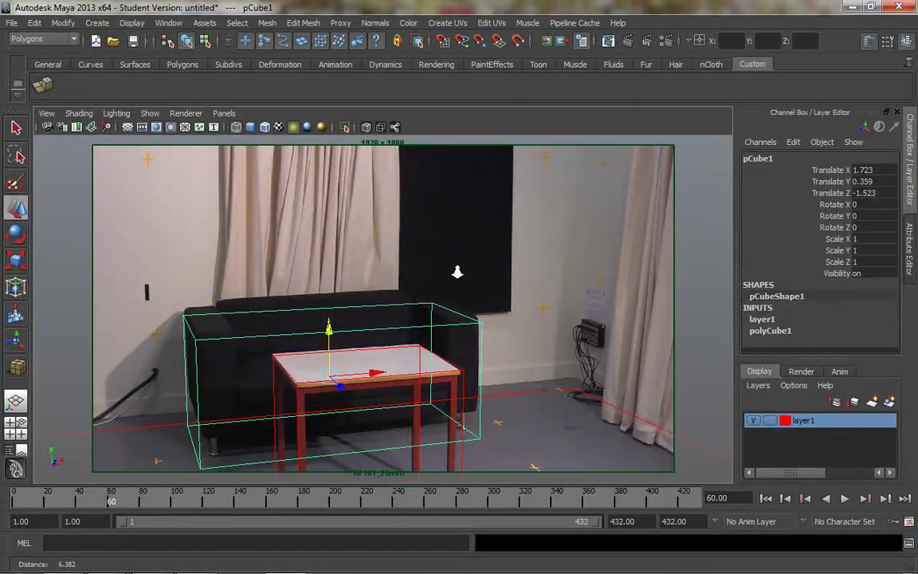
alt+middle_drag(469, 316, 467, 316)
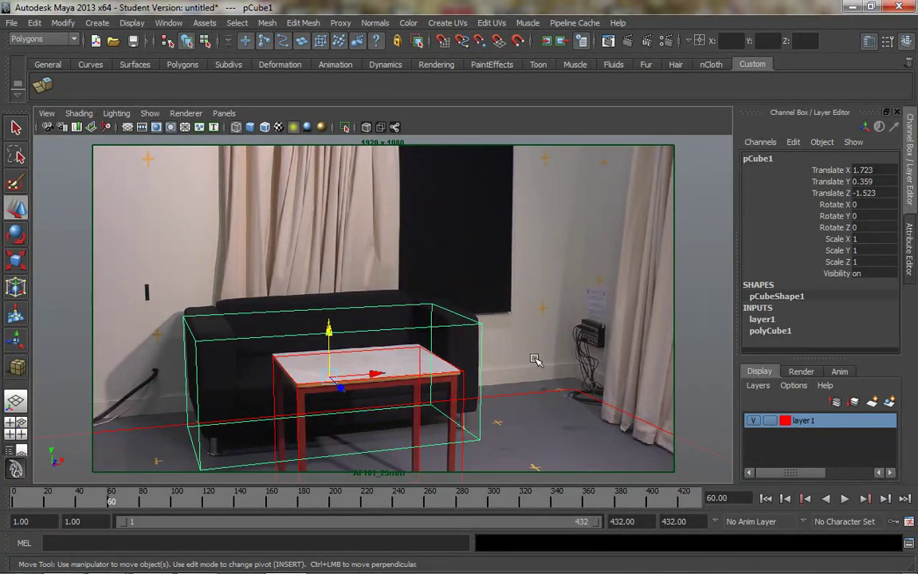
alt+middle_drag(535, 361, 535, 347)
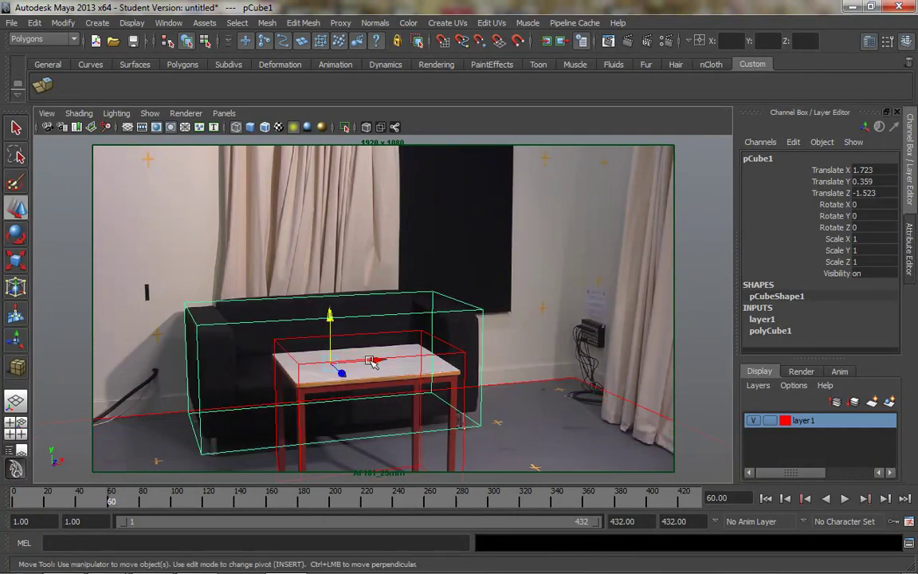
click(344, 374)
drag(344, 373, 378, 372)
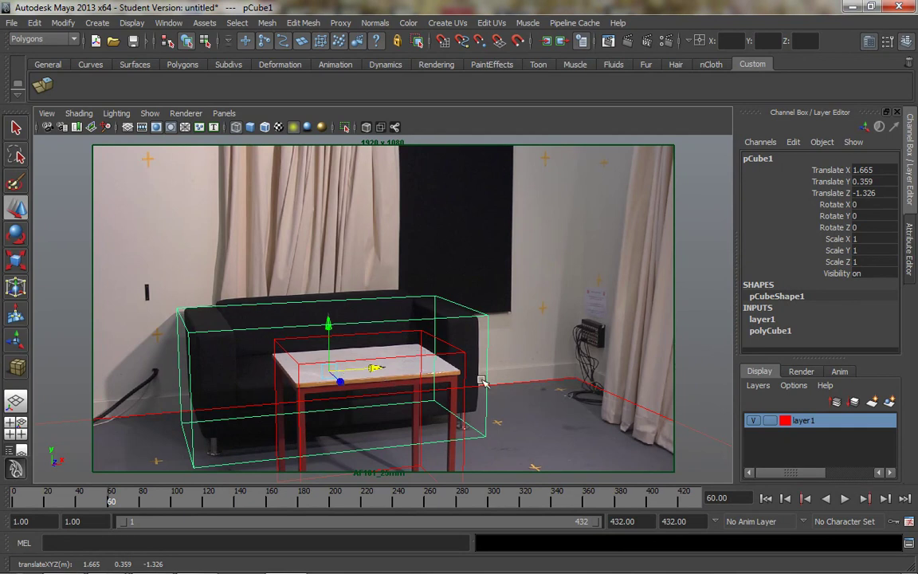
alt+drag(516, 371, 512, 362)
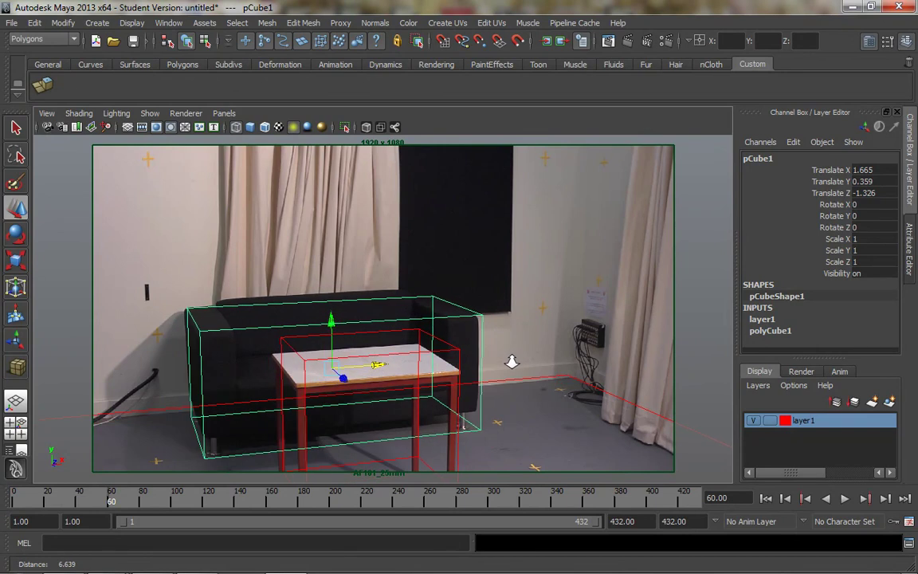
alt+right_drag(512, 363, 510, 364)
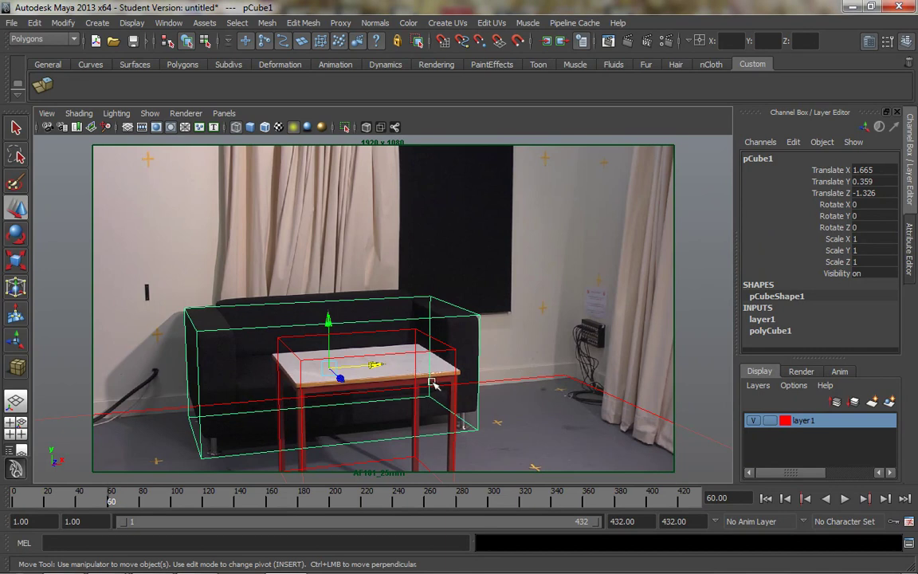
alt+middle_drag(552, 388, 559, 389)
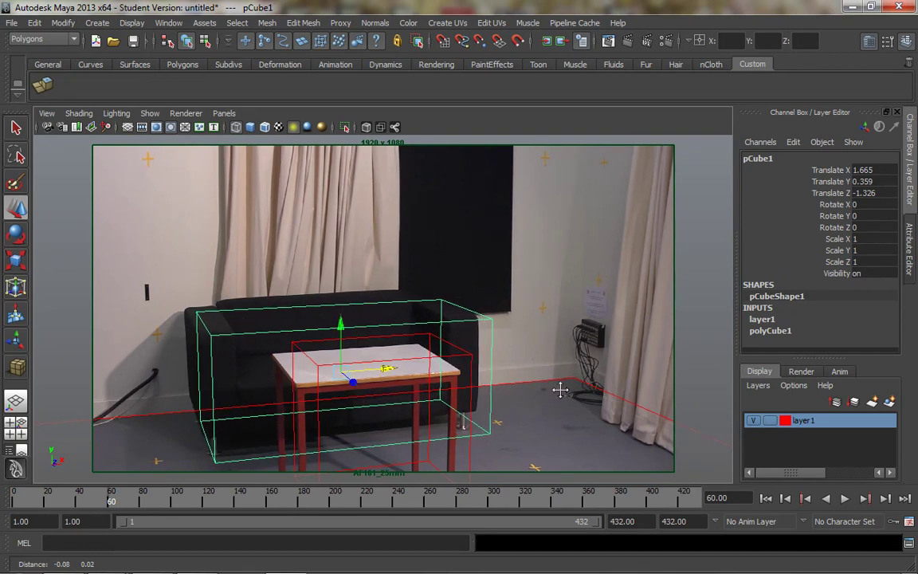
- Adjust the table box's Z position against the footage while checking its dimensions
click(391, 330)
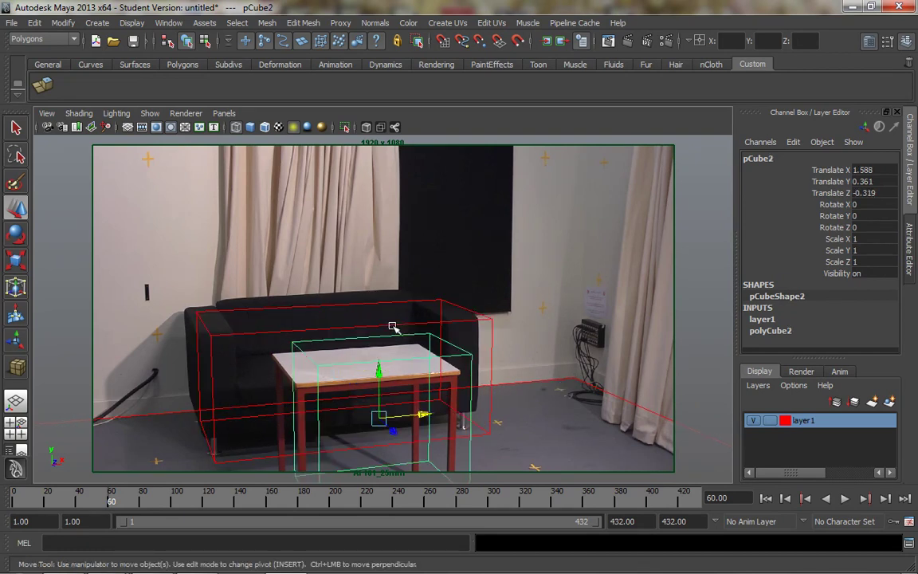
mouse_move(390, 429)
mouse_down()
mouse_move(371, 412)
mouse_move(387, 420)
mouse_move(383, 410)
mouse_up()
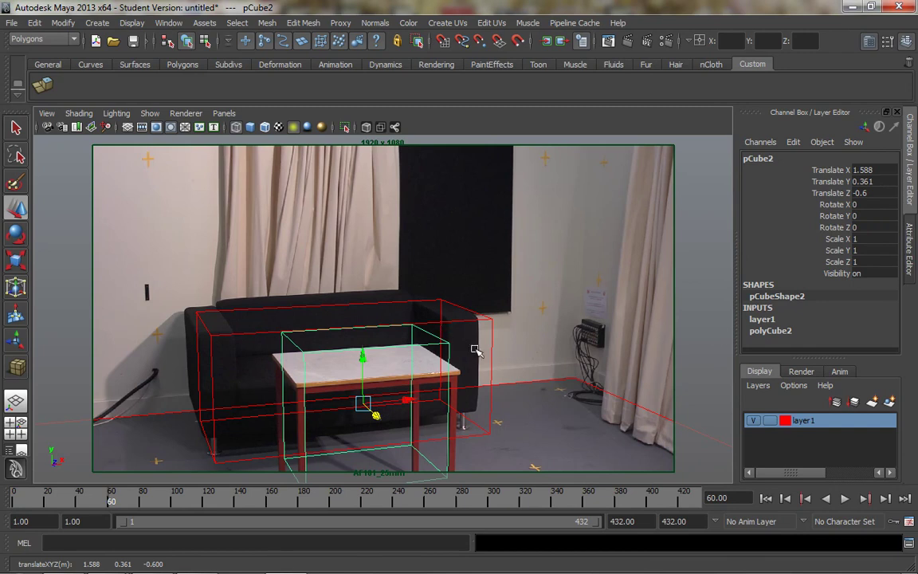
click(773, 331)
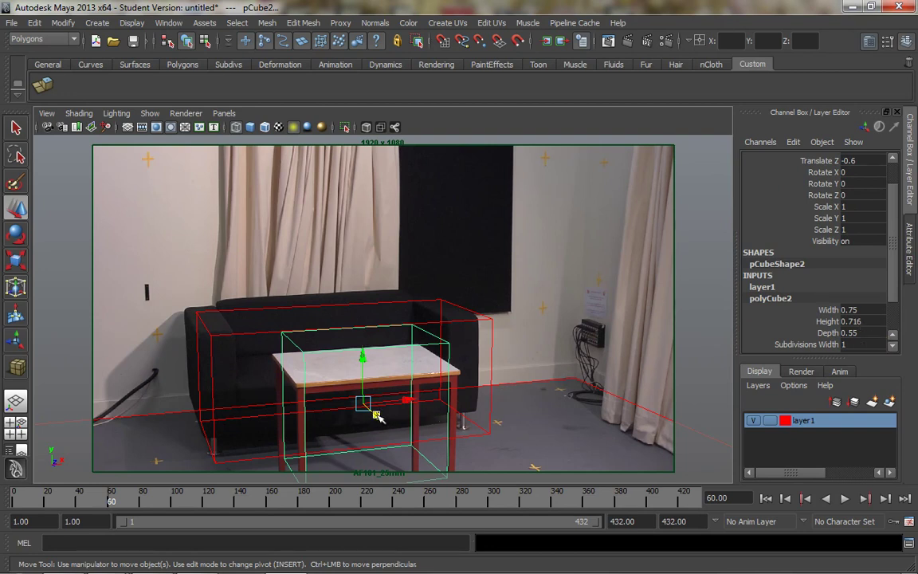
drag(379, 413, 414, 431)
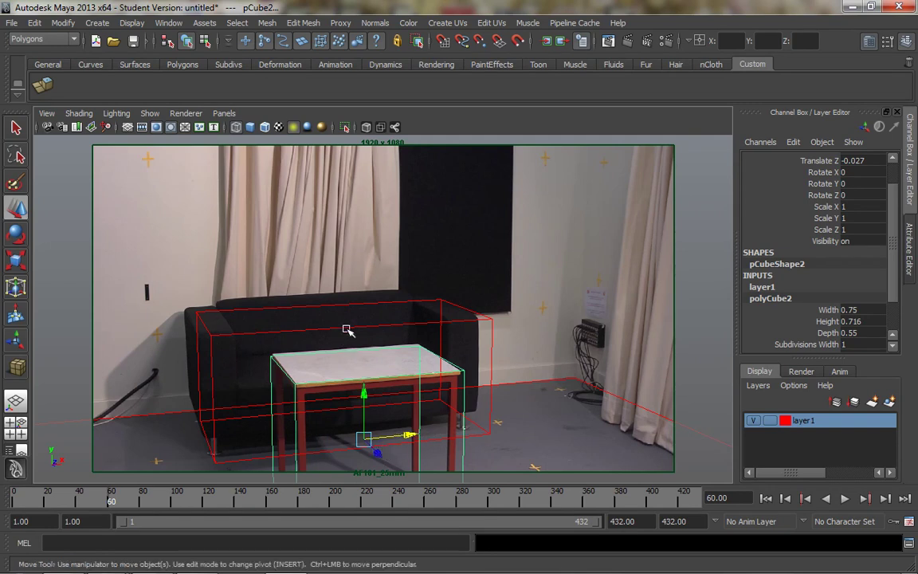
- Push the sofa box back along Z to fit the sofa, then deselect it
click(312, 302)
drag(353, 381, 383, 364)
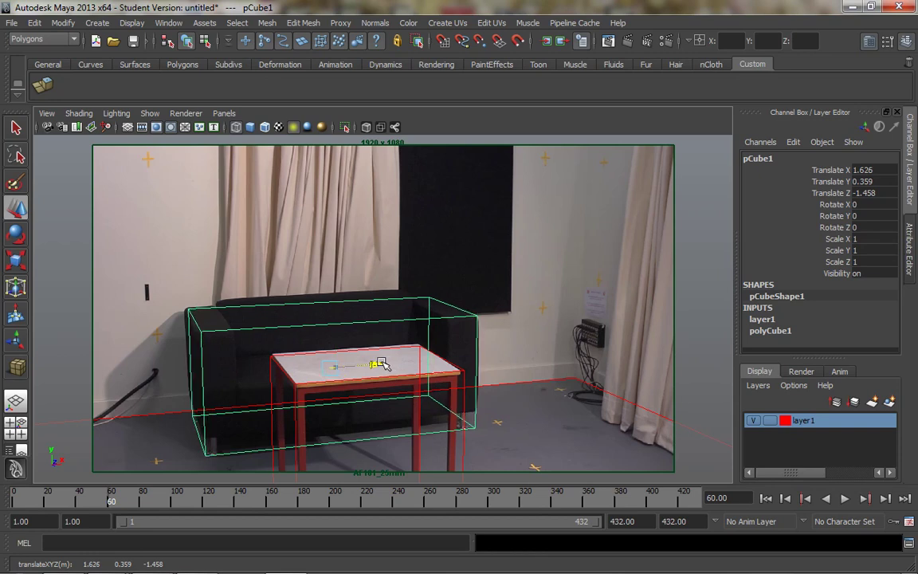
click(526, 415)
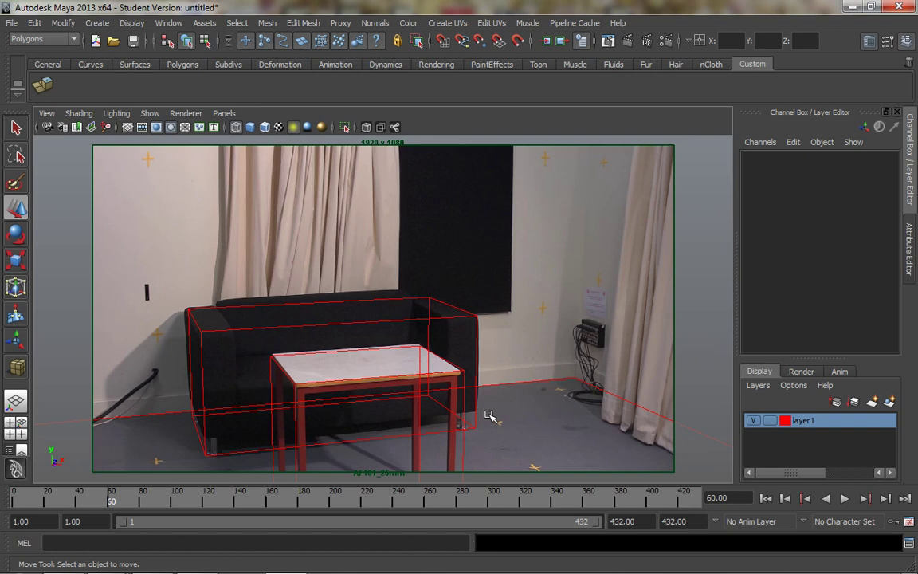
alt+middle_drag(490, 415, 518, 423)
mouse_move(518, 423)
alt+right_down()
mouse_move(518, 404)
mouse_move(519, 417)
alt+right_up()
alt+middle_drag(519, 417, 513, 404)
alt+right_drag(514, 407, 518, 404)
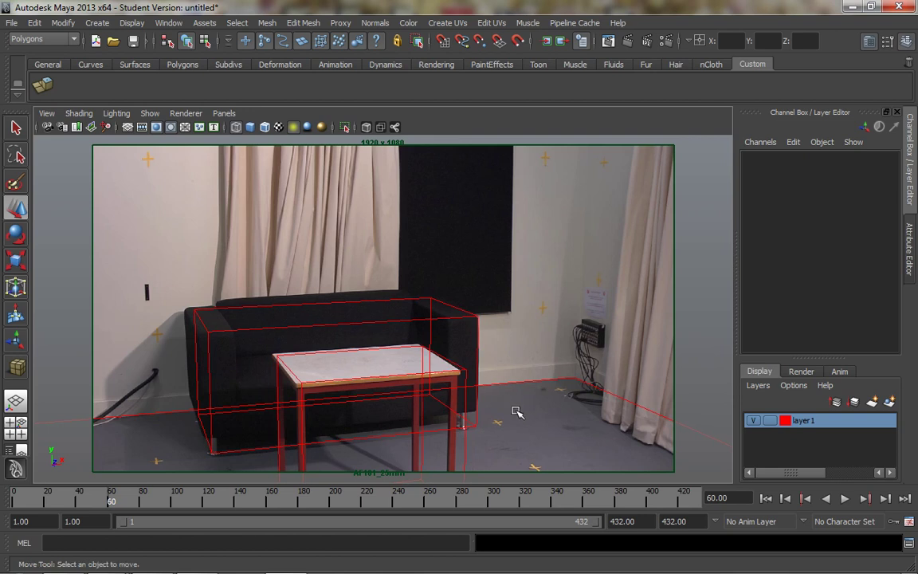
alt+middle_drag(518, 422, 518, 422)
key(z)
key(z)
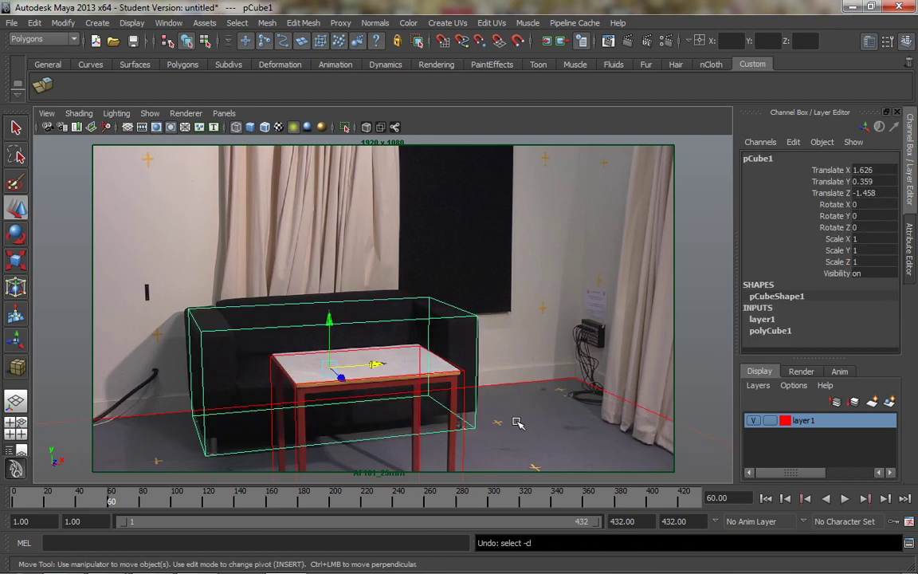
click(518, 423)
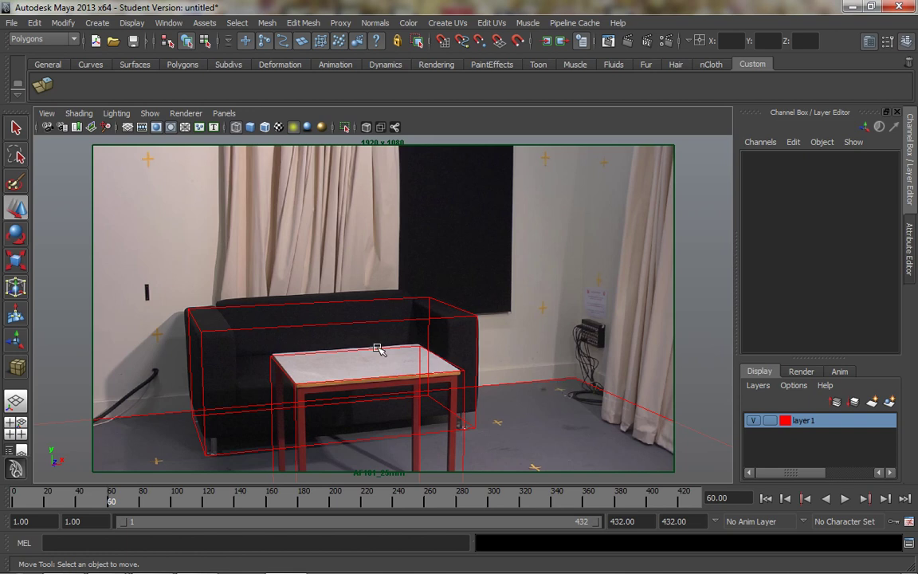
- Lock the AF101_25mm camera's Translate X/Y/Z, Rotate X and Rotate Z channels
click(47, 114)
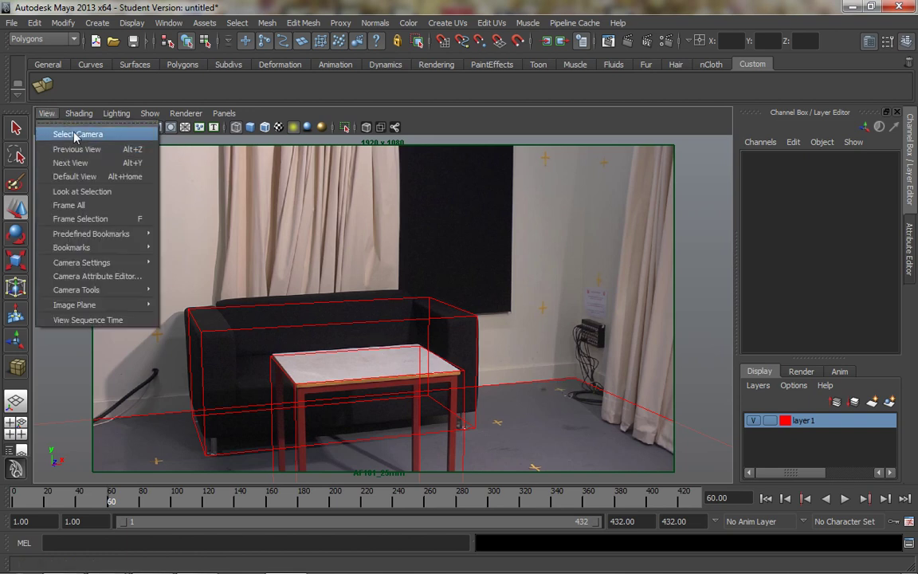
click(64, 134)
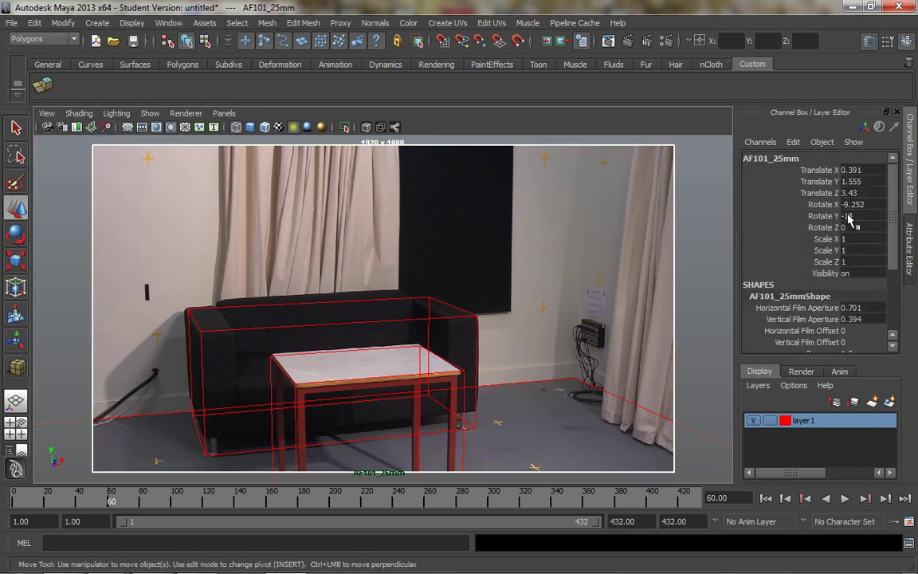
click(753, 193)
drag(829, 192, 825, 170)
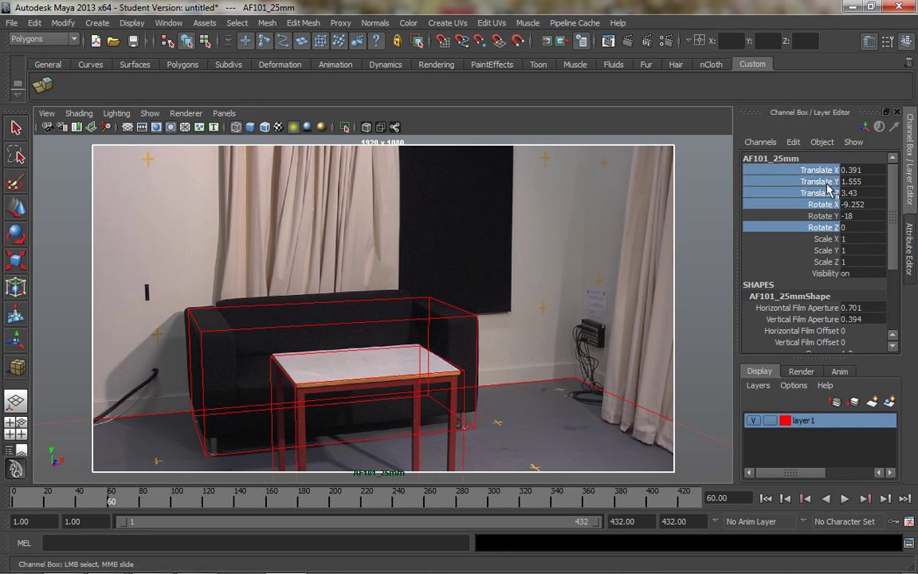
right_click(829, 187)
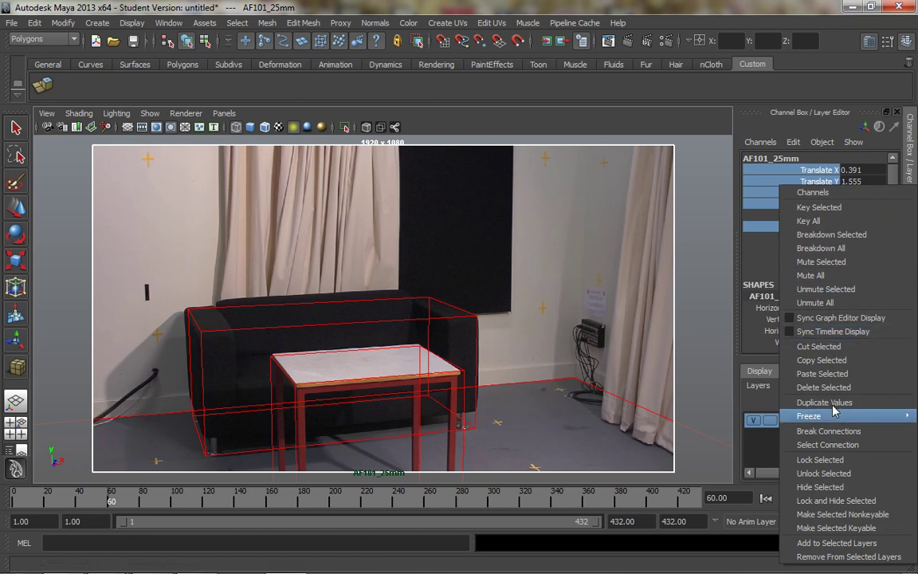
click(820, 460)
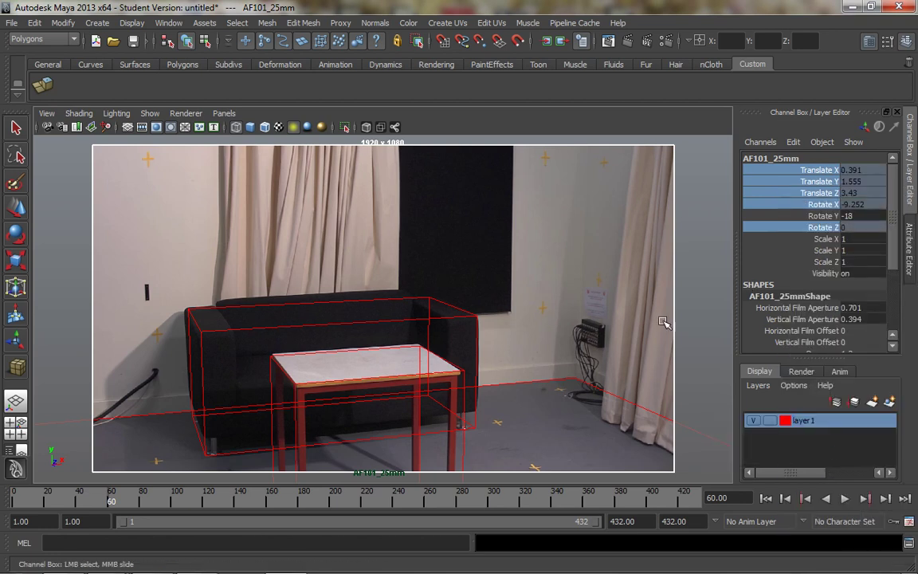
click(552, 319)
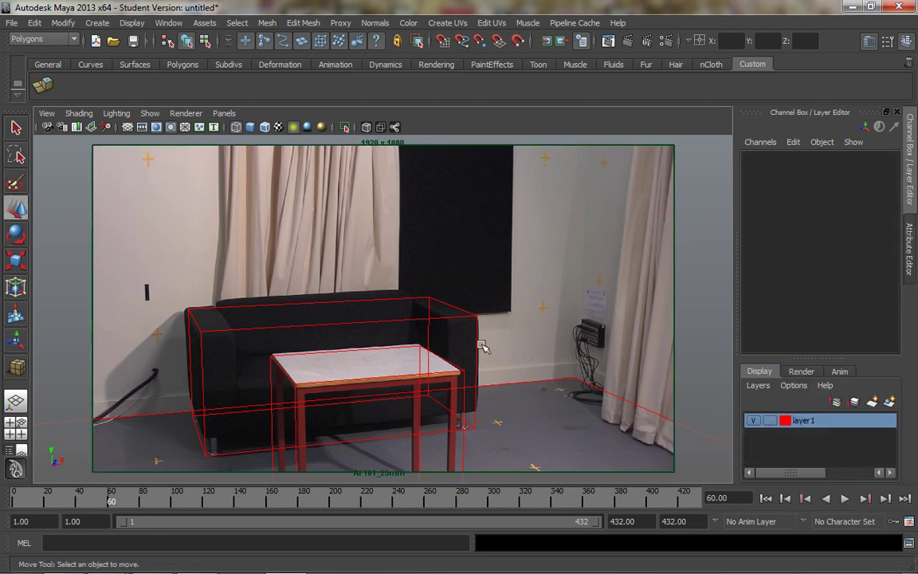
- Reselect the camera and test-slide Rotate Y, undoing it back to -18
click(409, 369)
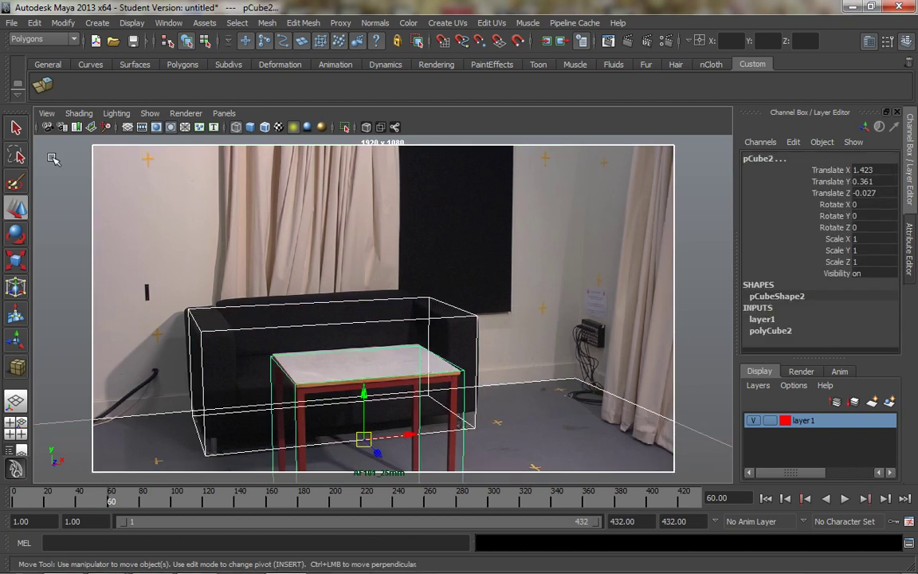
click(45, 114)
click(49, 130)
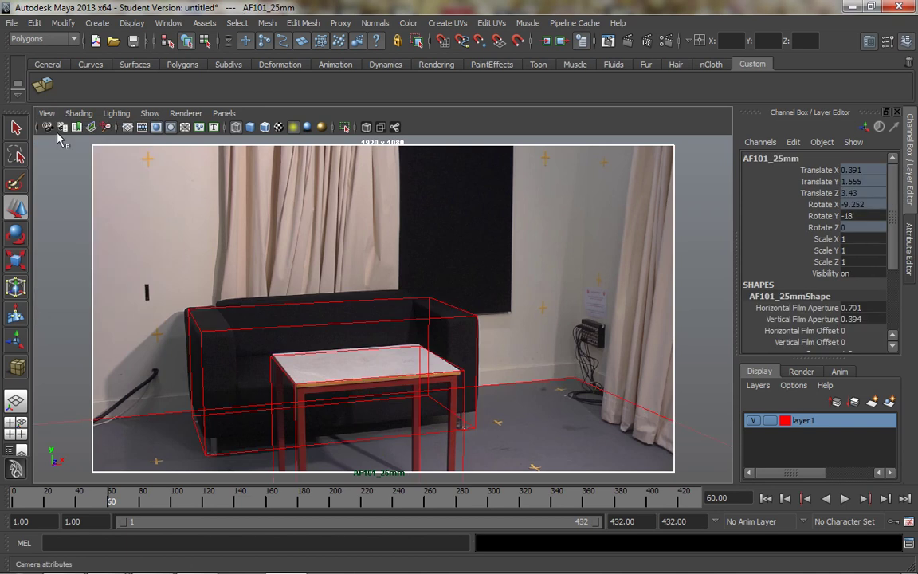
click(823, 216)
middle_drag(482, 283, 541, 306)
key(ctrl+z)
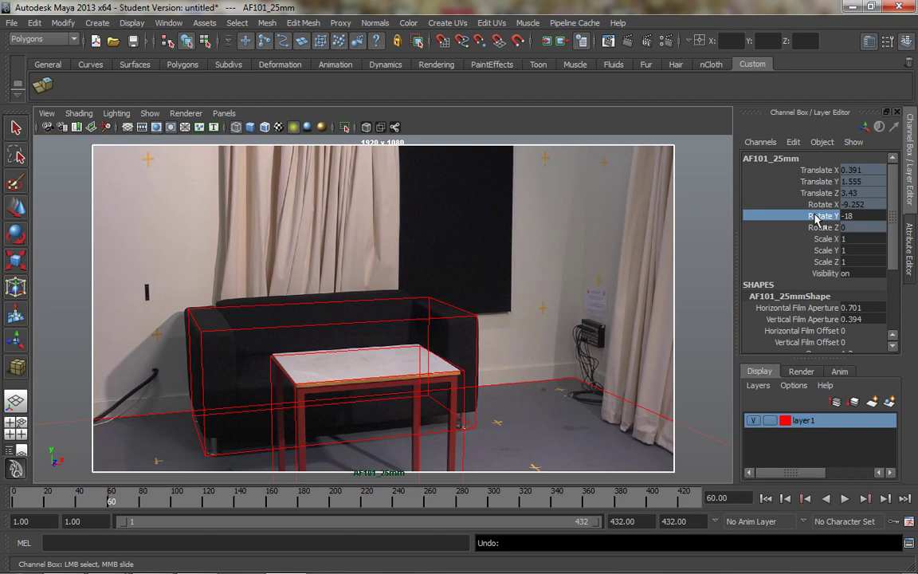
right_drag(829, 216, 822, 216)
- Key the camera's Rotate Y at -18 on frame 60, then scrub forward to about frame 112
right_click(822, 214)
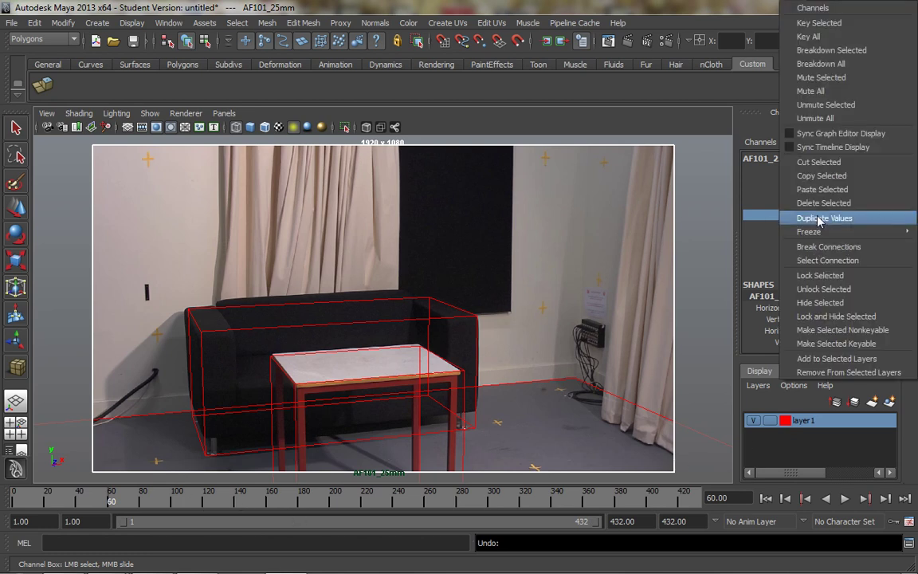
click(818, 23)
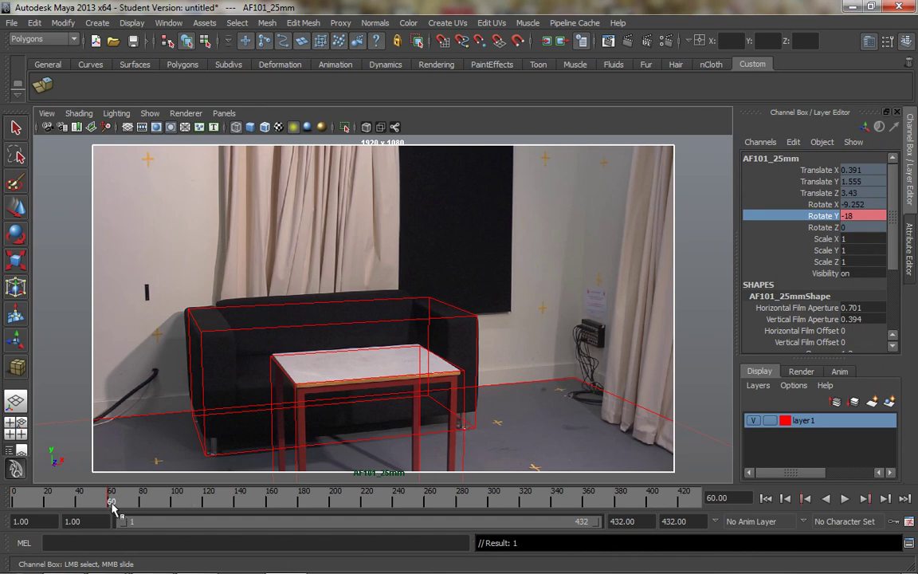
key(alt+period)
key(alt+period)
key(alt+period)
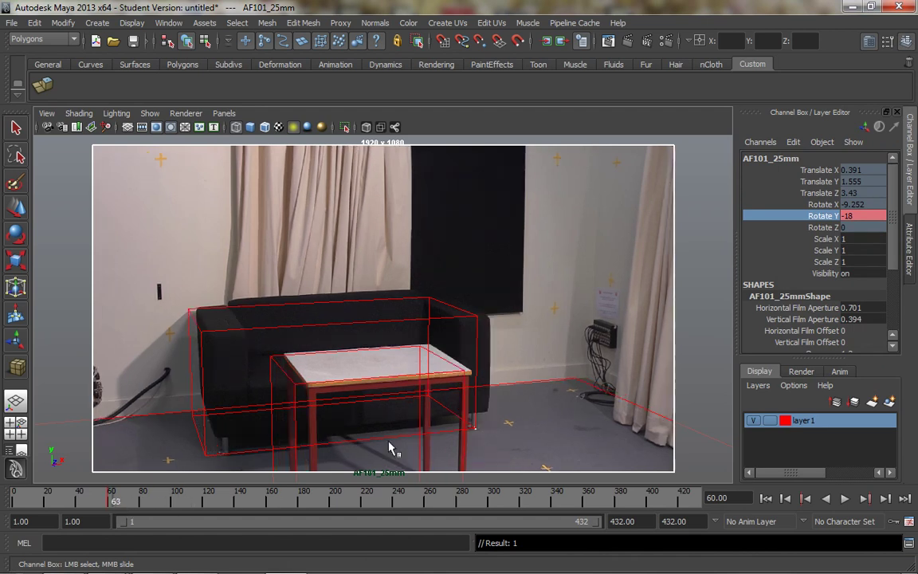
click(168, 502)
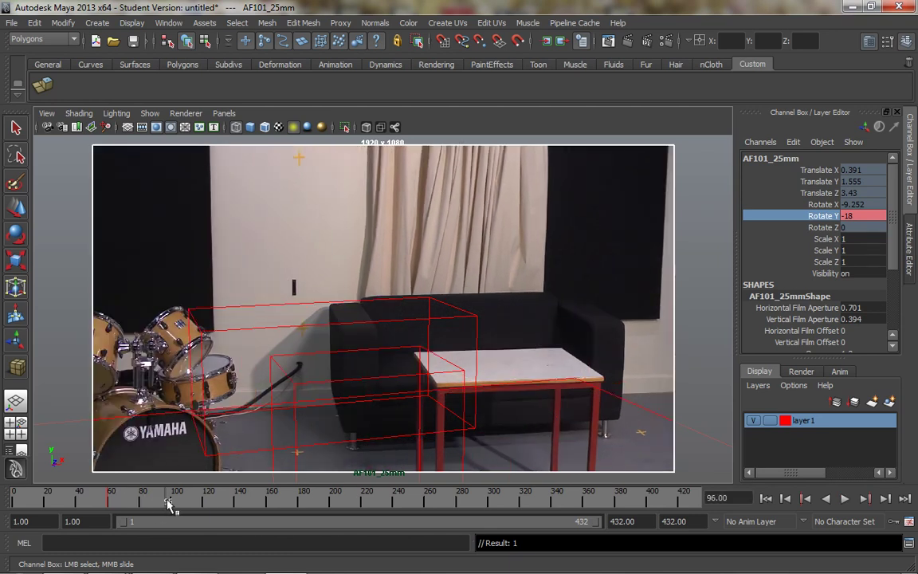
drag(168, 502, 198, 500)
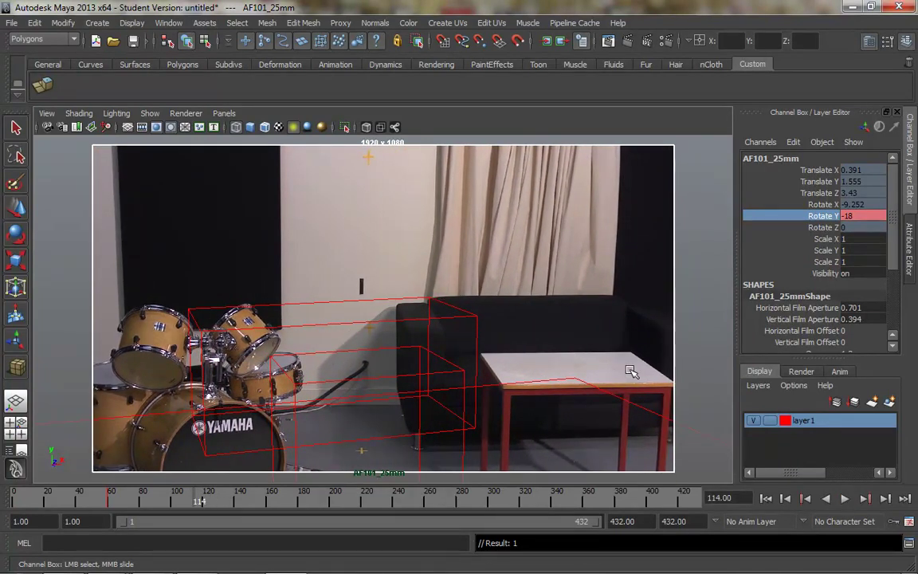
drag(195, 503, 194, 503)
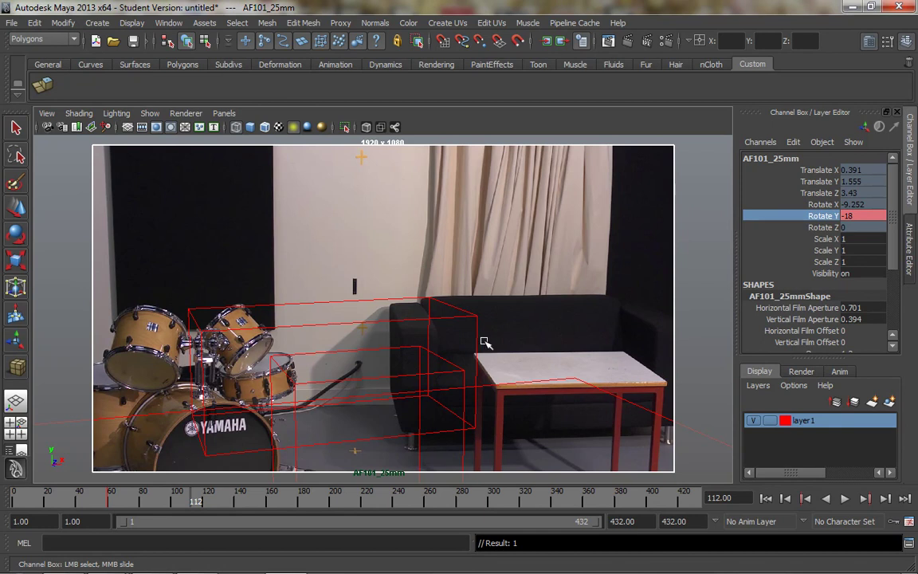
- Slide the camera's Rotate Y in the viewport to swing the boxes toward the furniture
click(823, 228)
click(827, 216)
middle_drag(531, 308, 539, 313)
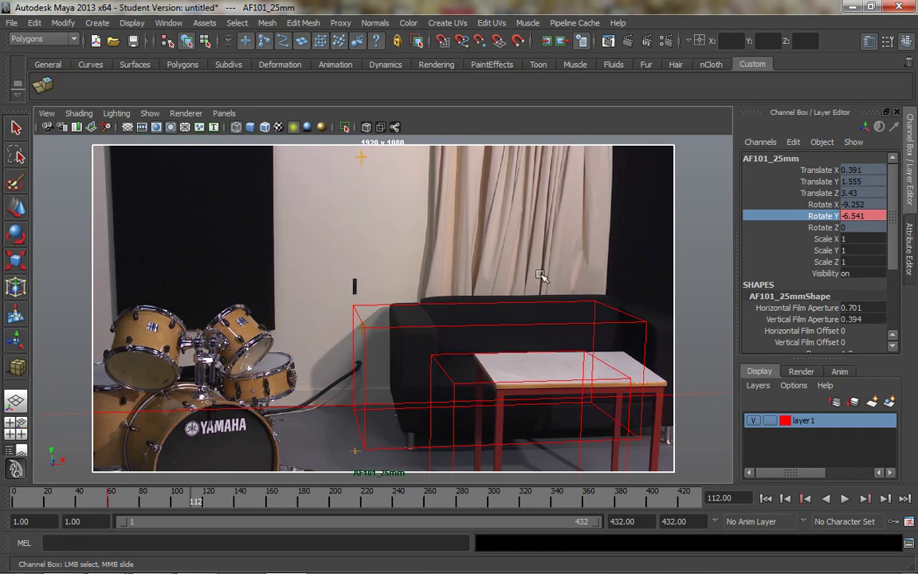
mouse_move(451, 311)
middle_down()
mouse_move(466, 312)
mouse_move(453, 313)
middle_up()
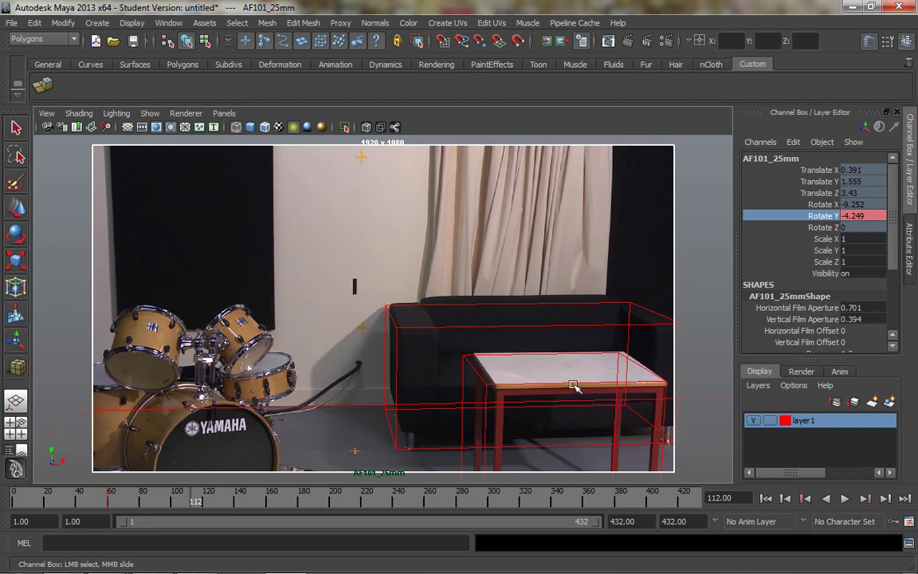
- Refine Rotate Y through -4.4, -4, -3.6 and -3.7 to a final -3.8
click(871, 215)
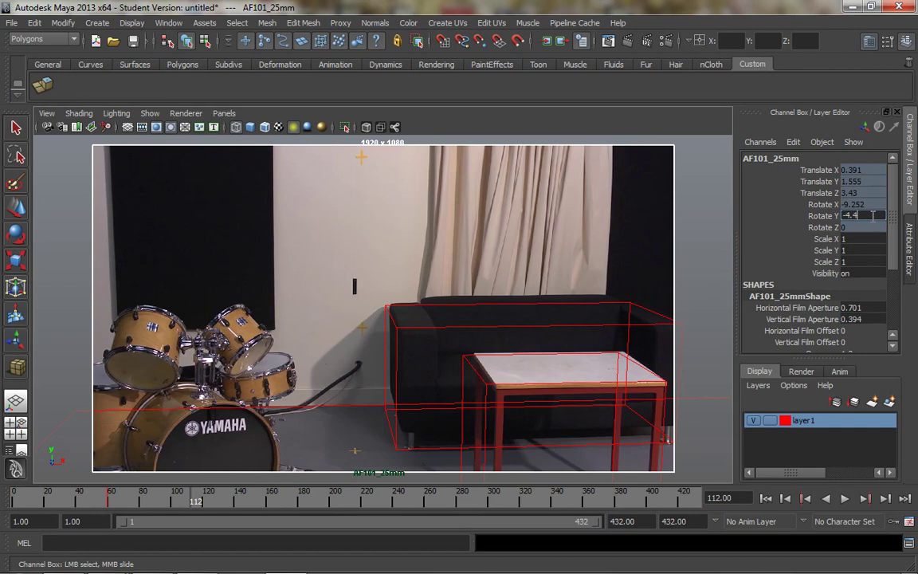
key(Return)
click(876, 216)
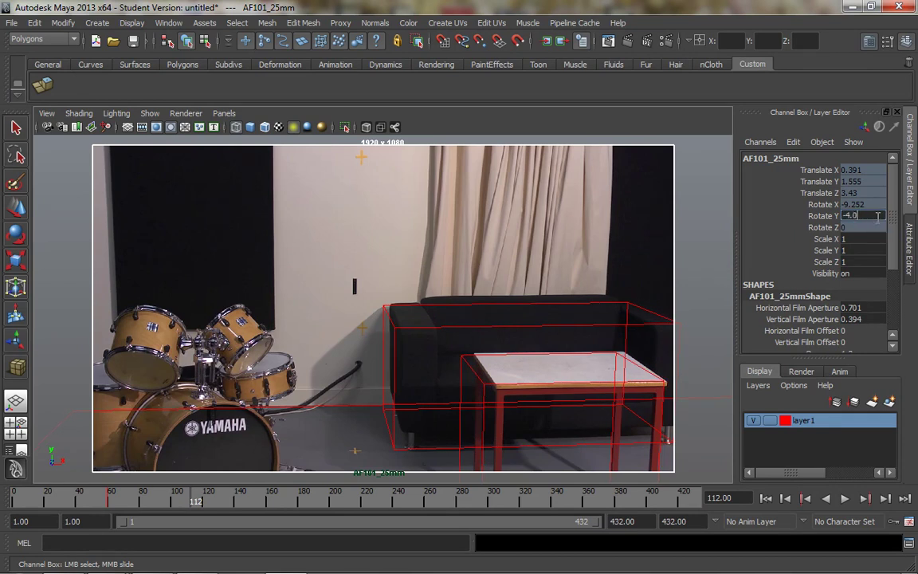
key(Return)
click(876, 216)
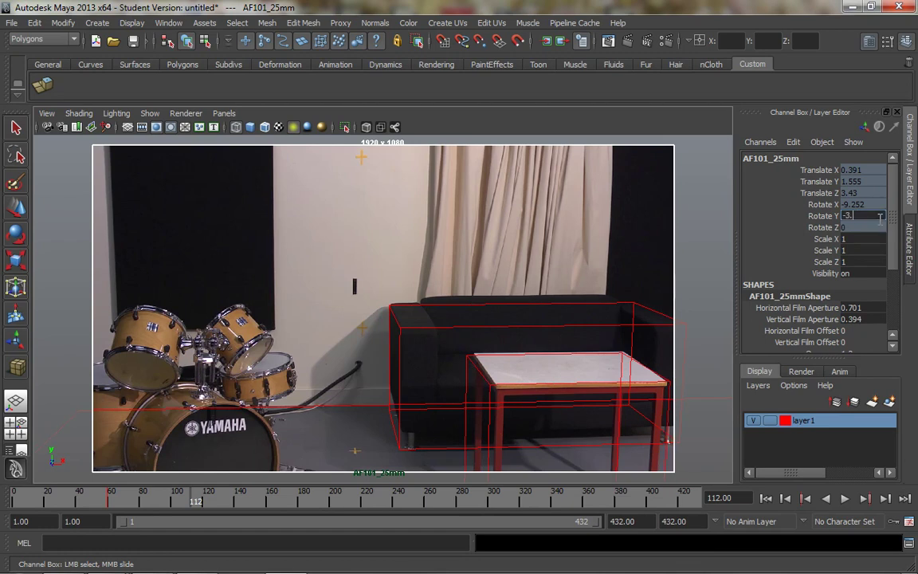
text(-3.6)
key(Return)
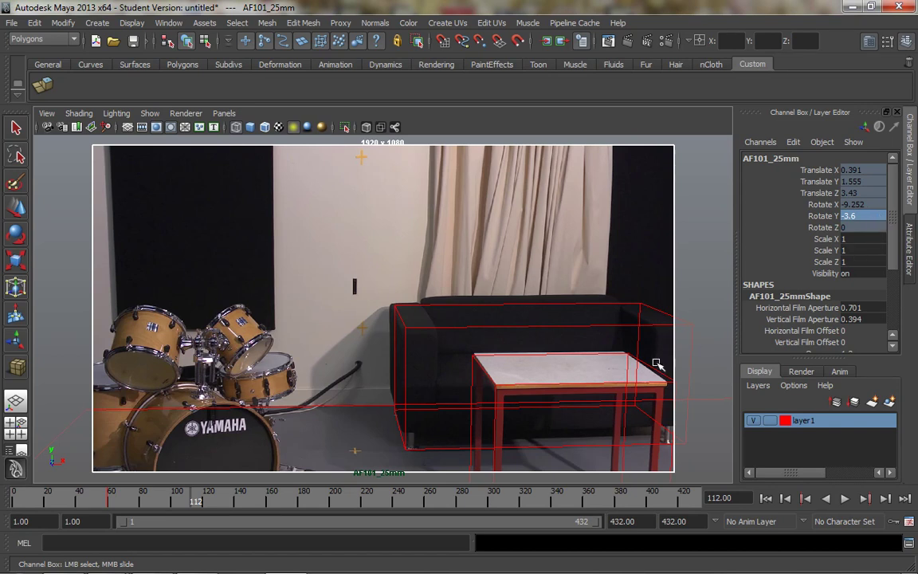
click(876, 216)
key(Return)
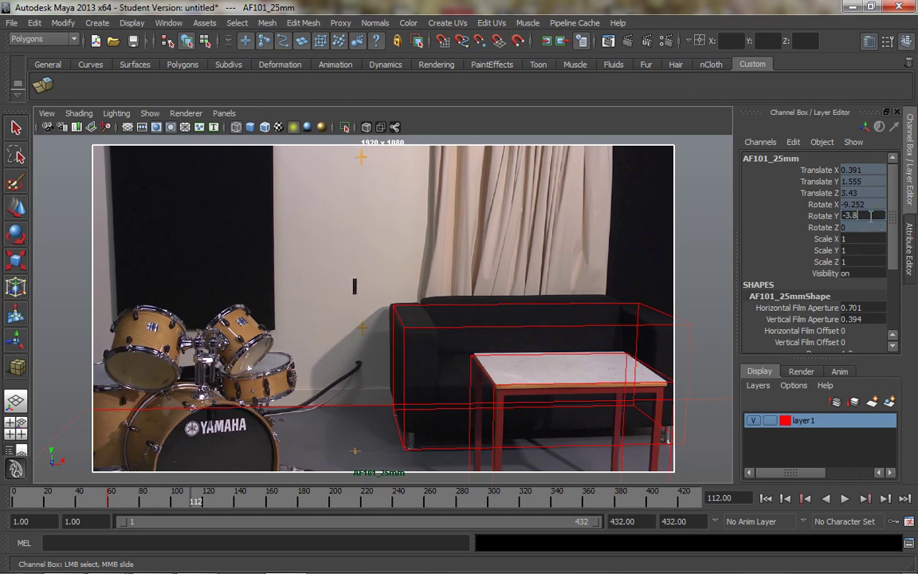
key(Return)
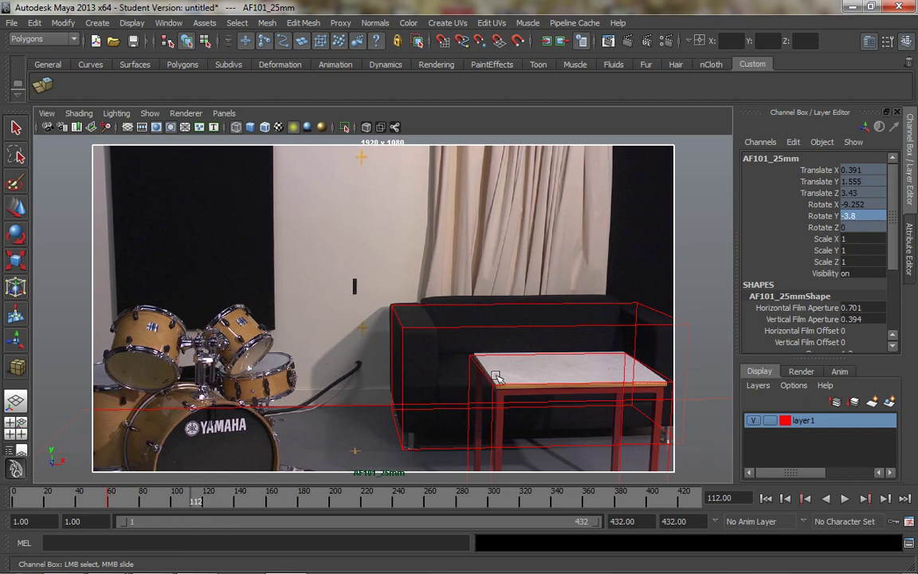
- Set a key on the camera's Rotate Y at -3.8 on frame 112
right_click(831, 225)
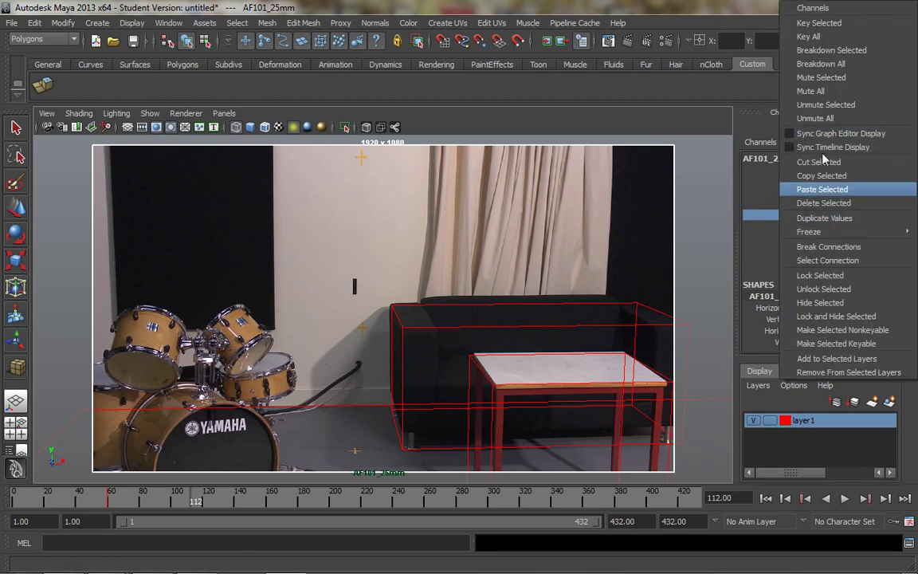
click(768, 238)
right_click(732, 193)
click(769, 225)
right_click(770, 225)
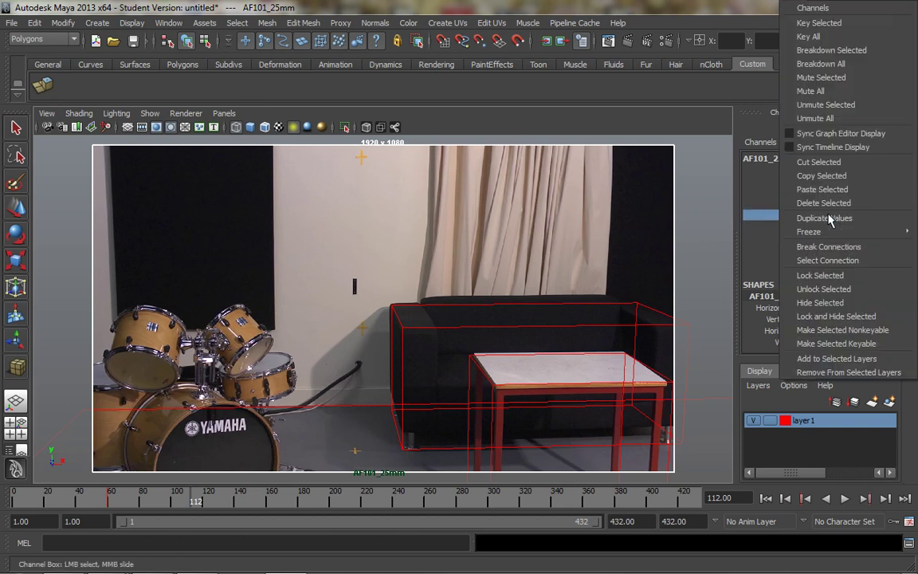
click(766, 240)
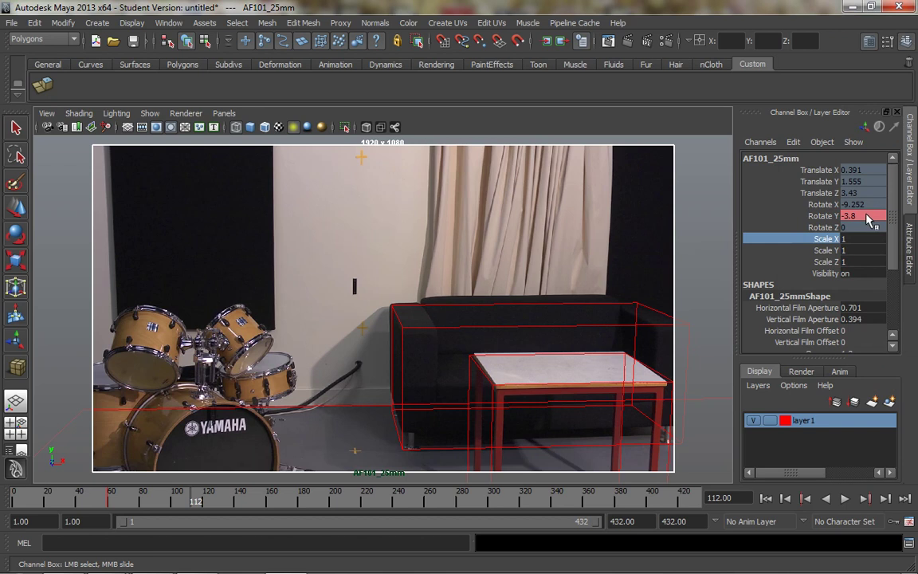
click(832, 223)
right_click(833, 223)
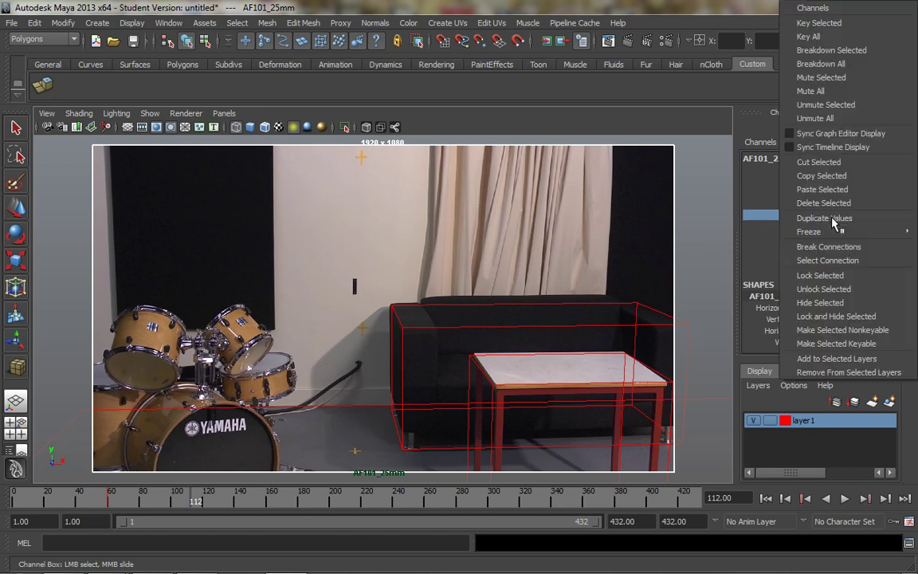
click(782, 20)
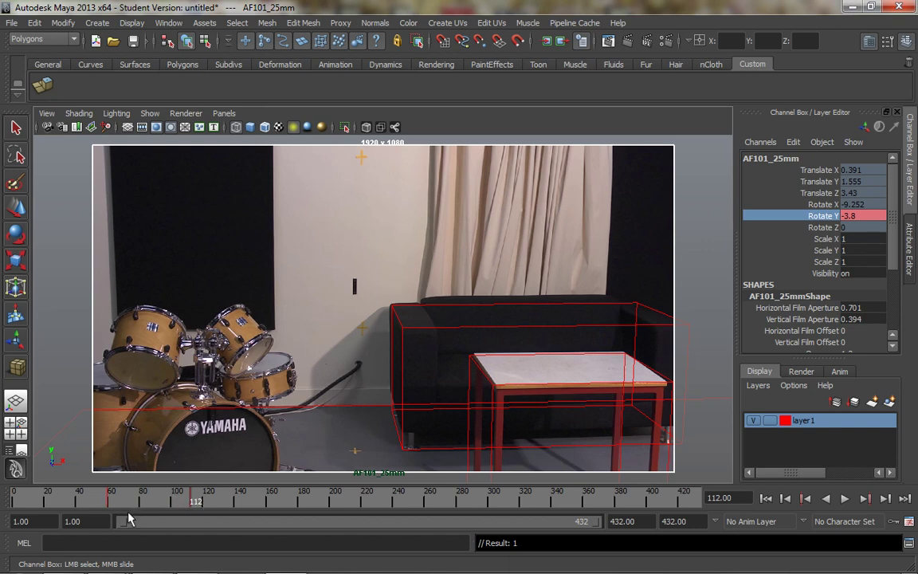
- Set the playback range to start at frame 60 and end at 112
click(84, 520)
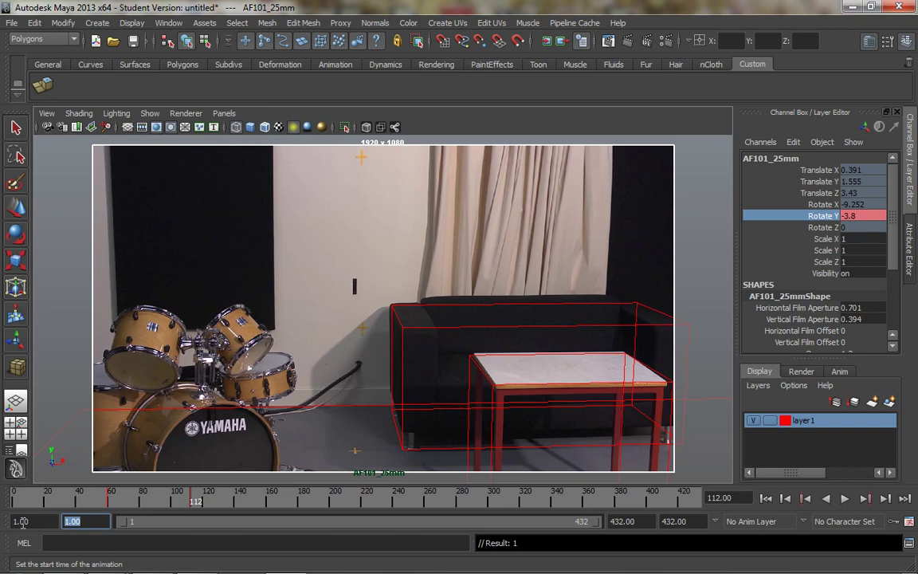
text(60)
key(Return)
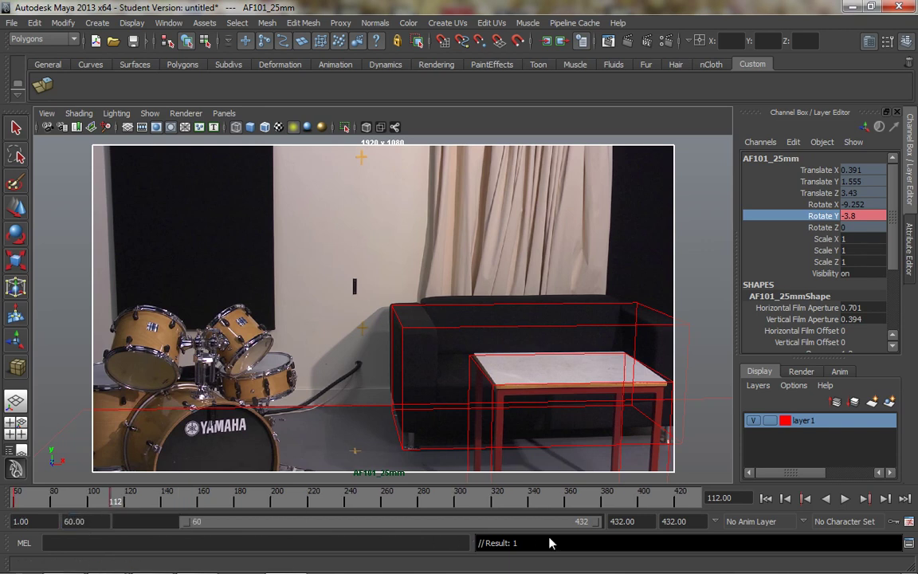
click(650, 520)
text(112)
key(Return)
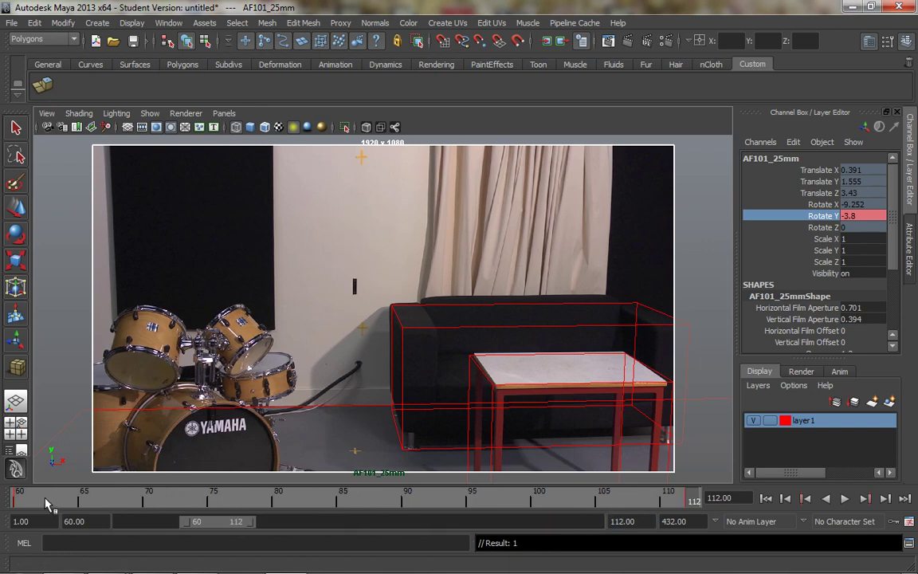
- Play the 60–112 range, stop, and scrub back to frame 88 (Rotate Y -10.082)
key(alt+v)
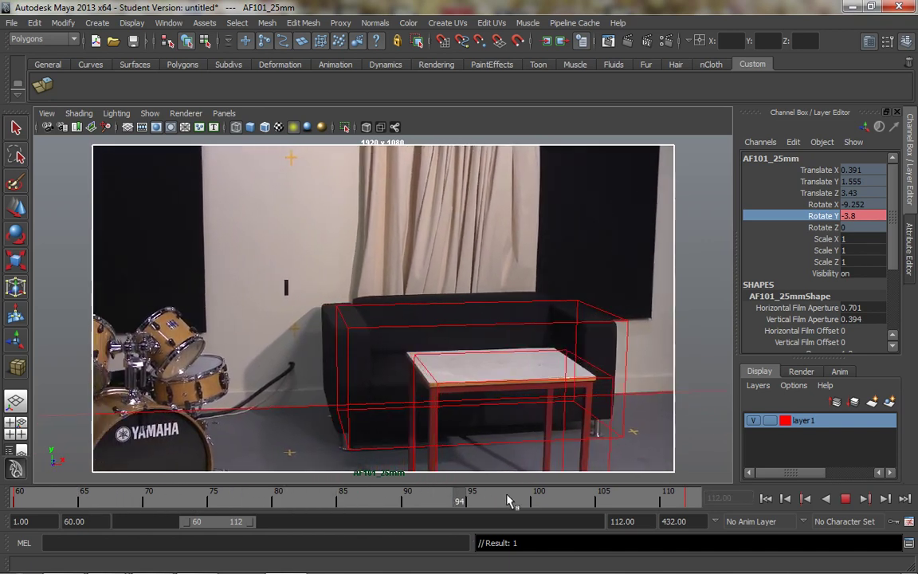
click(652, 501)
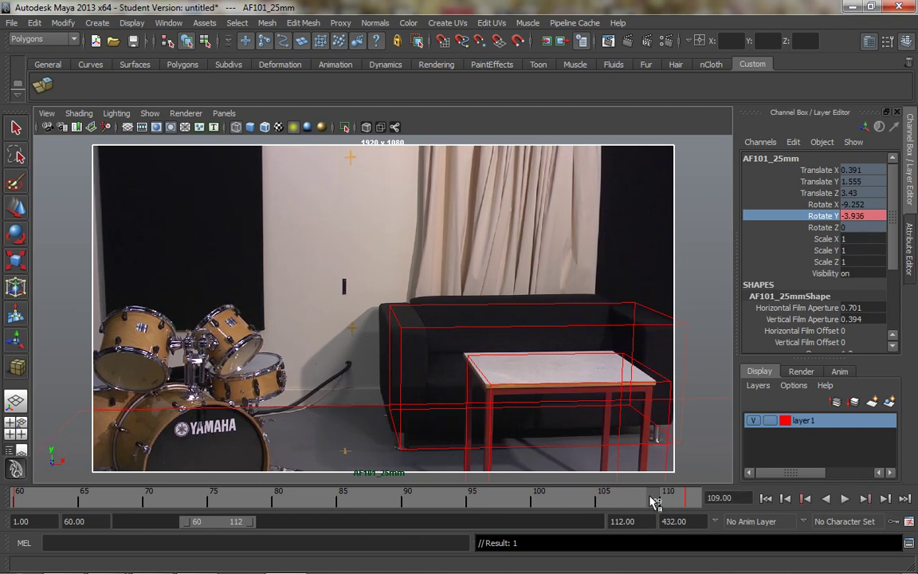
drag(652, 501, 383, 501)
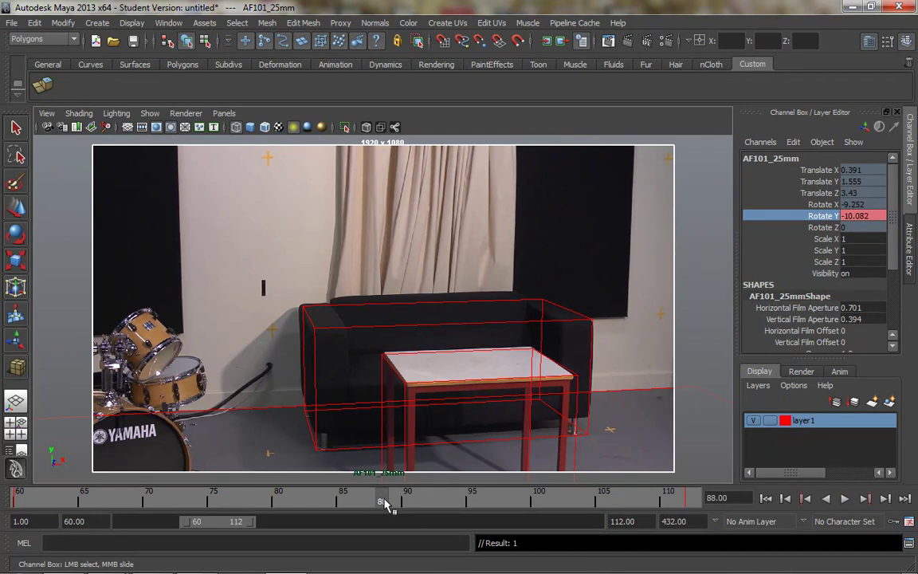
- Key Rotate Y at -10.082 on frame 88 and scrub back toward frame 72
right_click(821, 219)
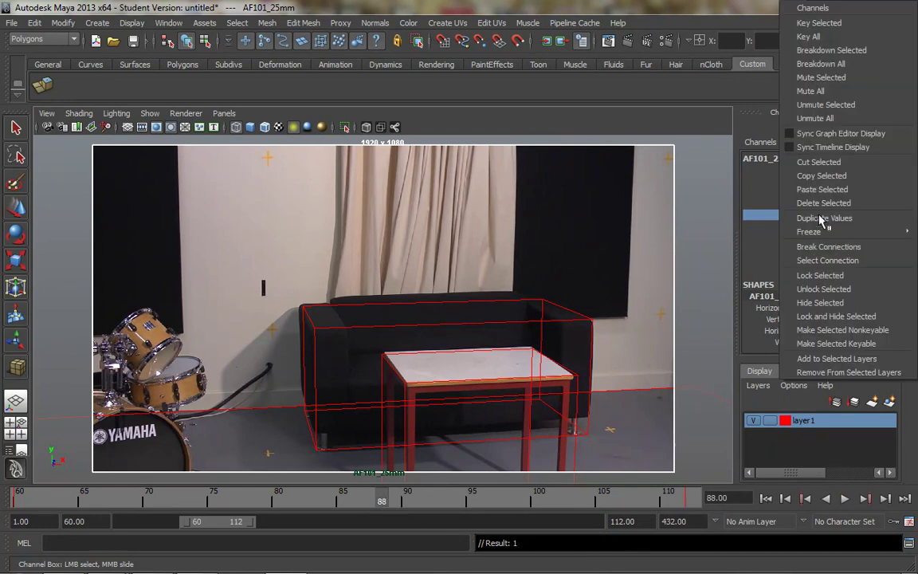
click(818, 22)
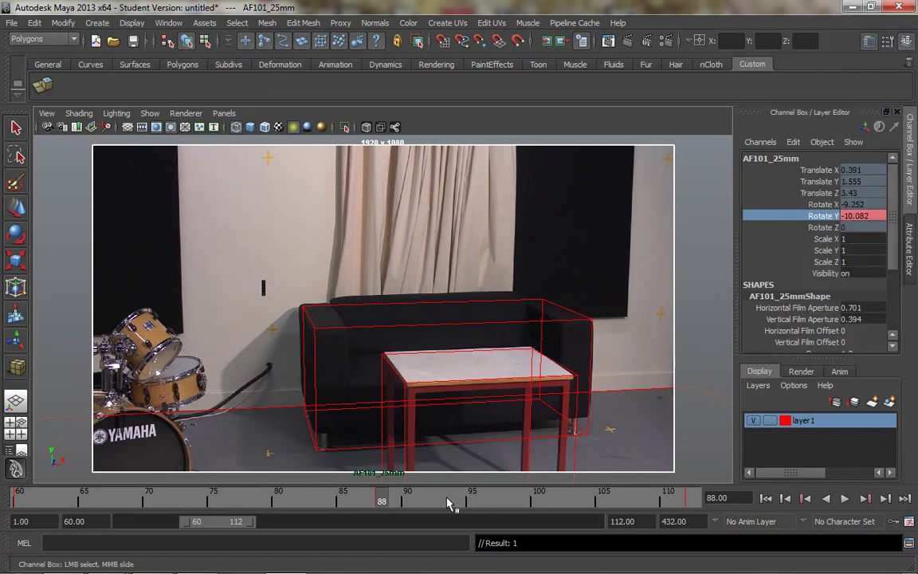
drag(341, 502, 177, 504)
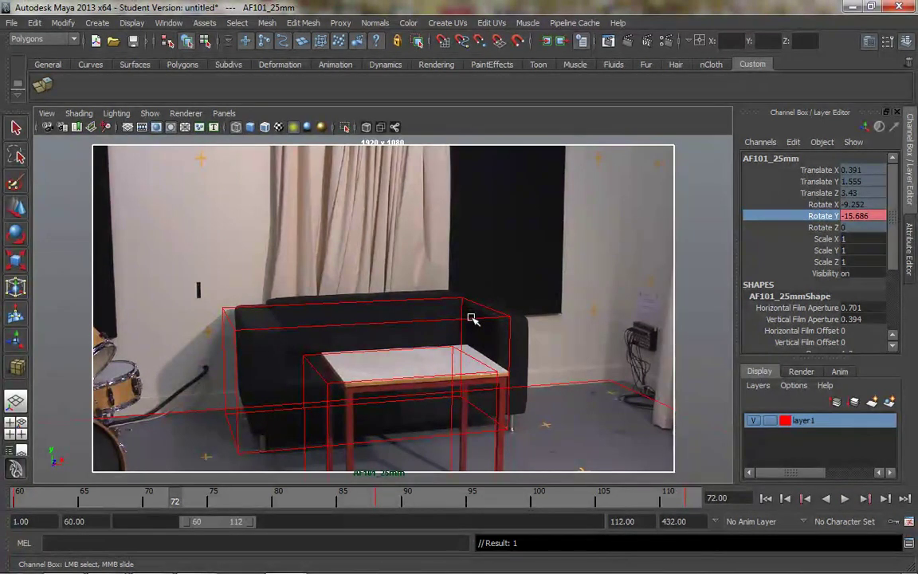
- Set Rotate Y to -14.54 and key it on frame 72, then go to frame 65 and edit Rotate Y
middle_drag(529, 283, 528, 281)
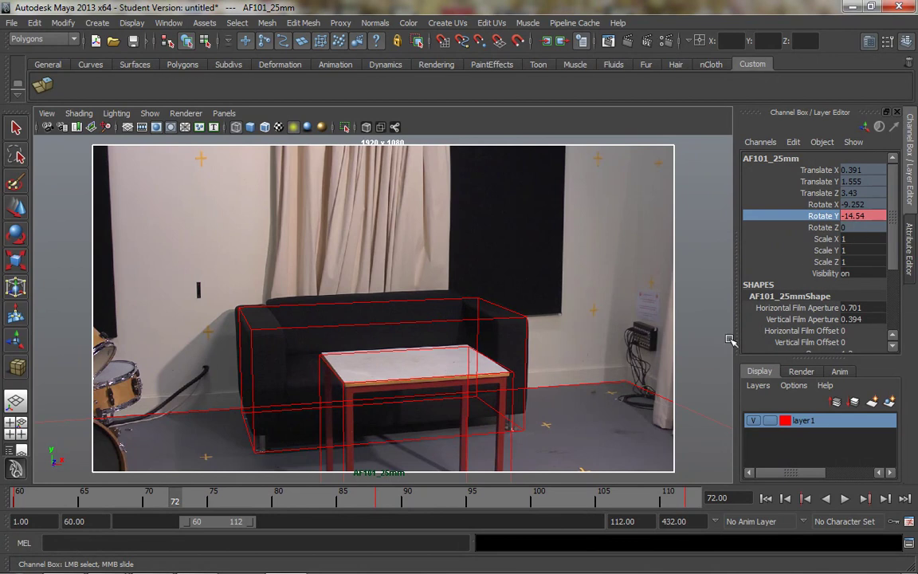
right_click(829, 220)
click(818, 22)
drag(173, 503, 88, 505)
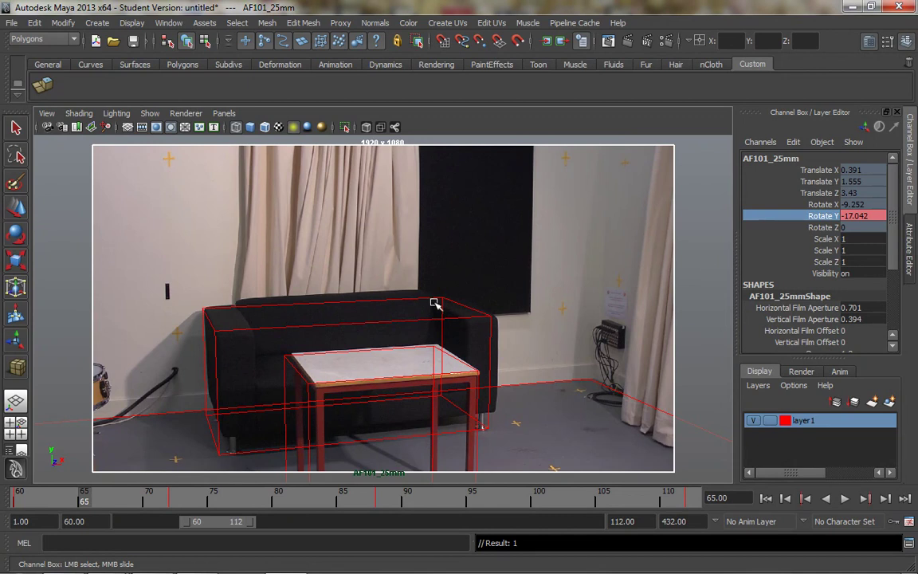
click(876, 215)
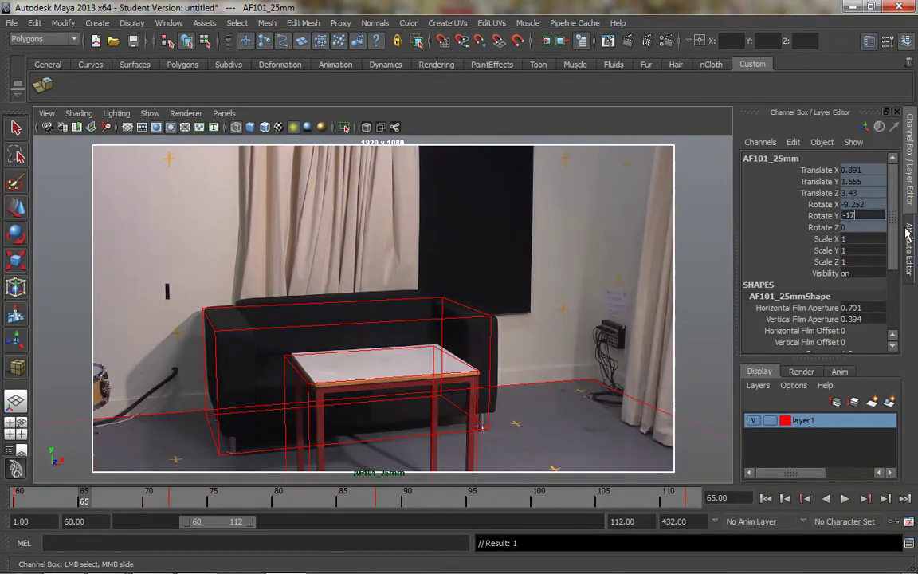
- Try camera Rotate Y values -16.5, -16.6 and -16.7, settle on -16.65, and key it at frame 65
key(Return)
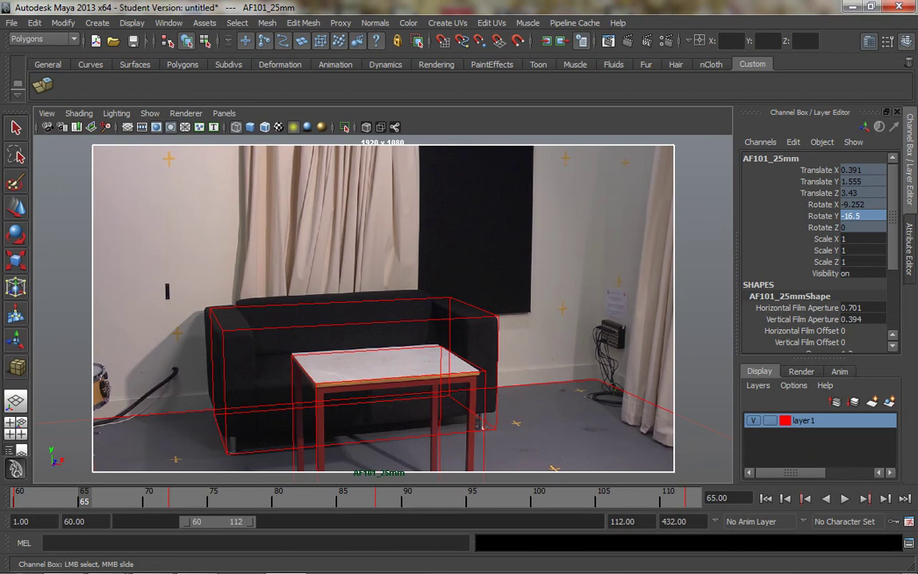
click(878, 215)
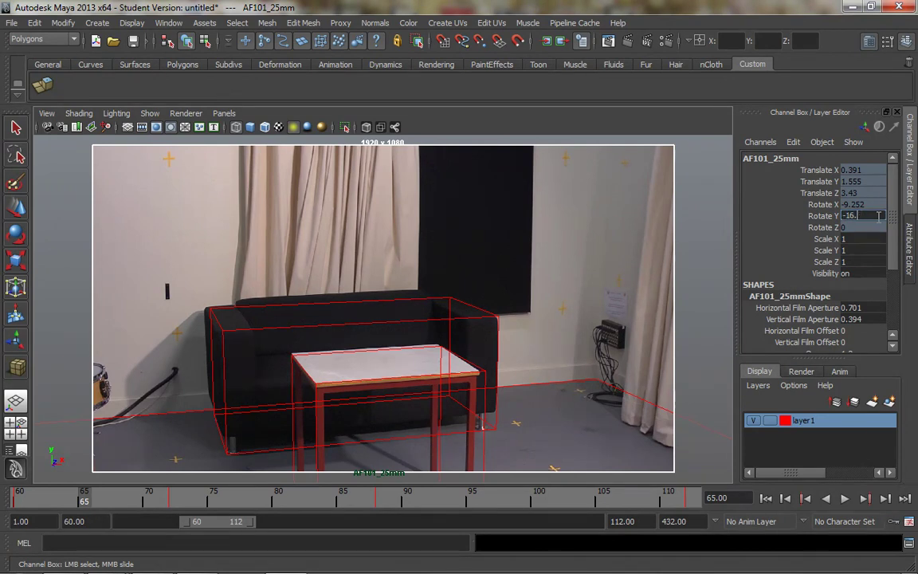
key(Return)
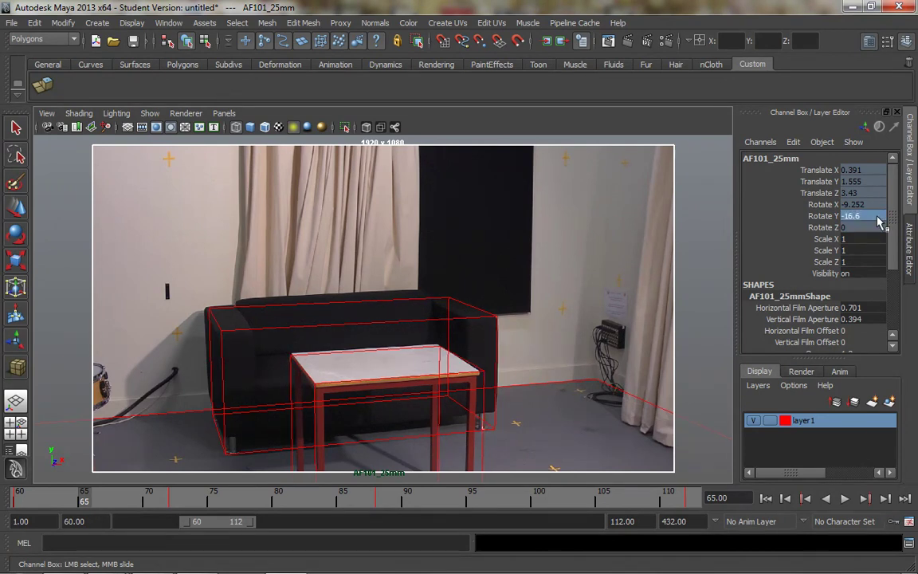
click(879, 215)
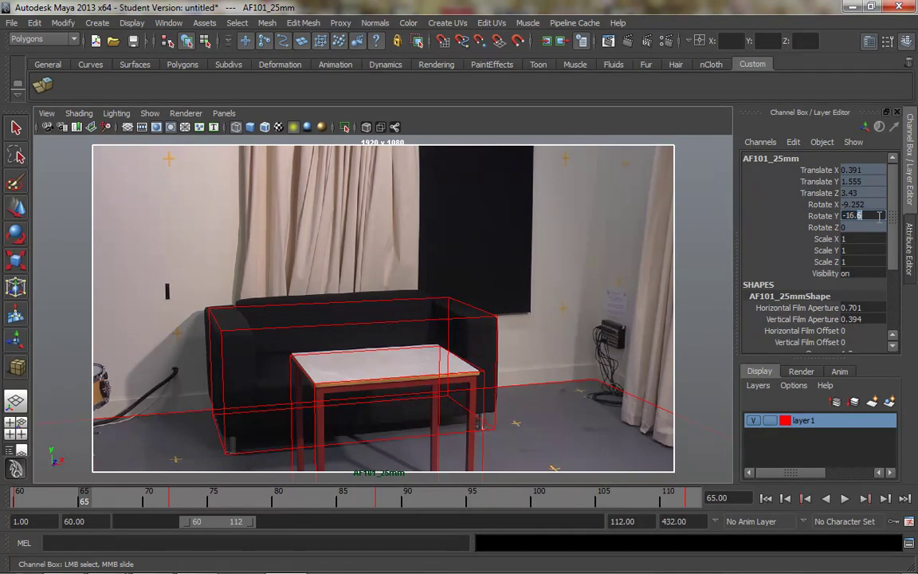
key(Return)
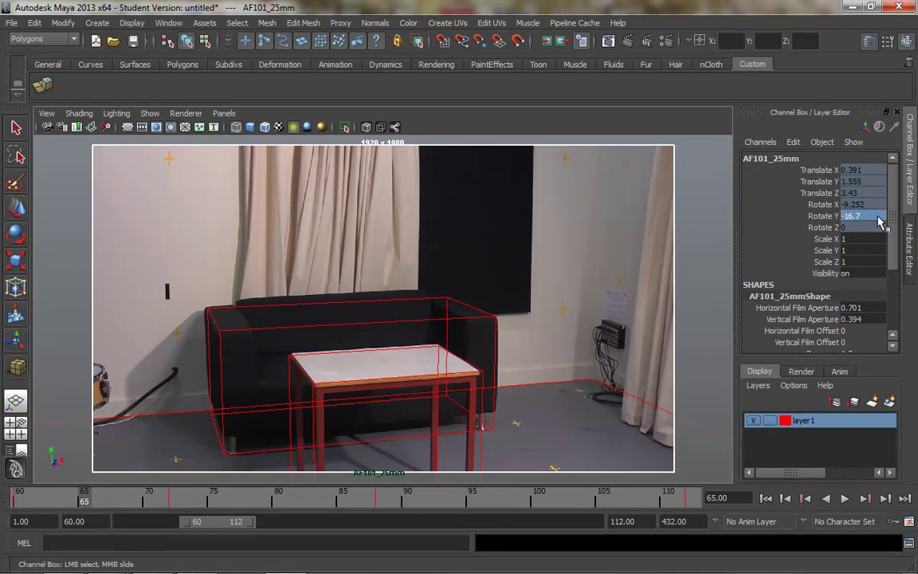
click(881, 216)
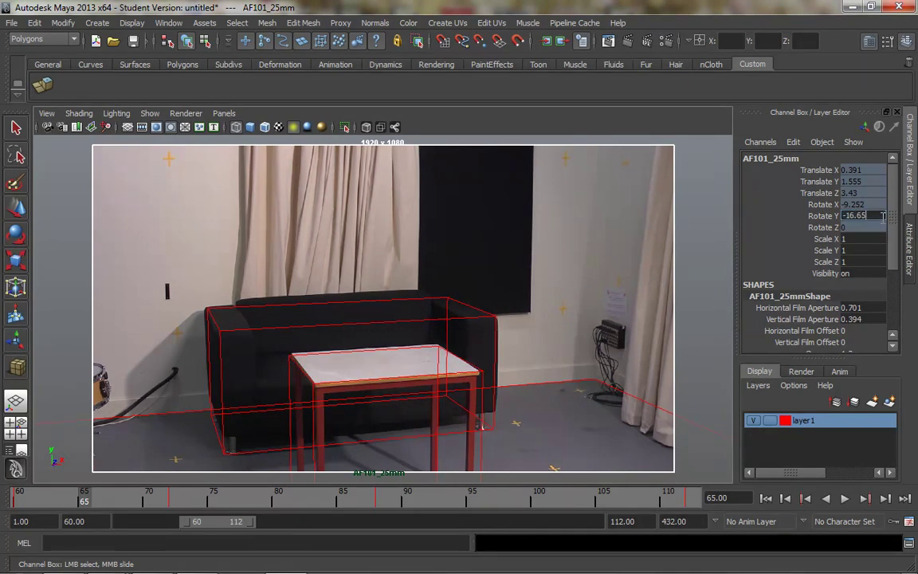
key(Return)
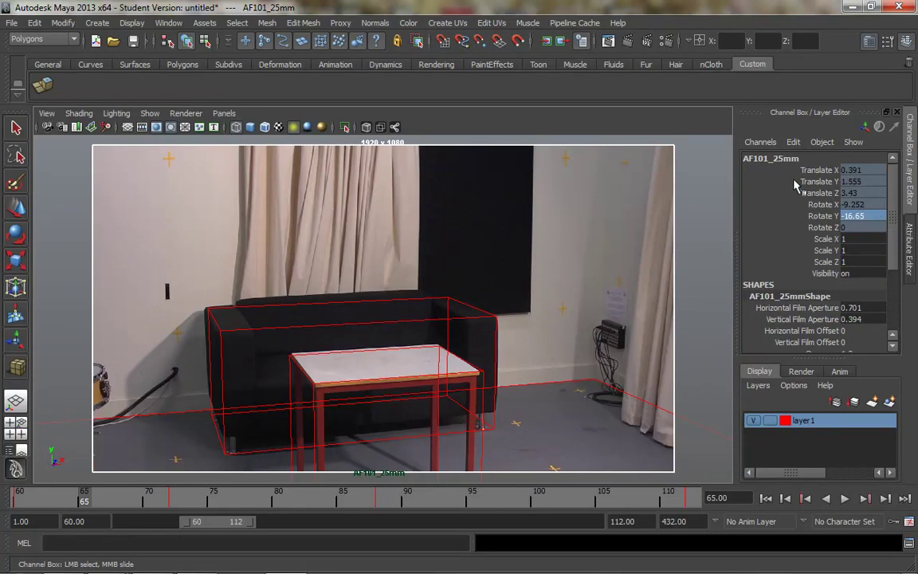
right_click(780, 214)
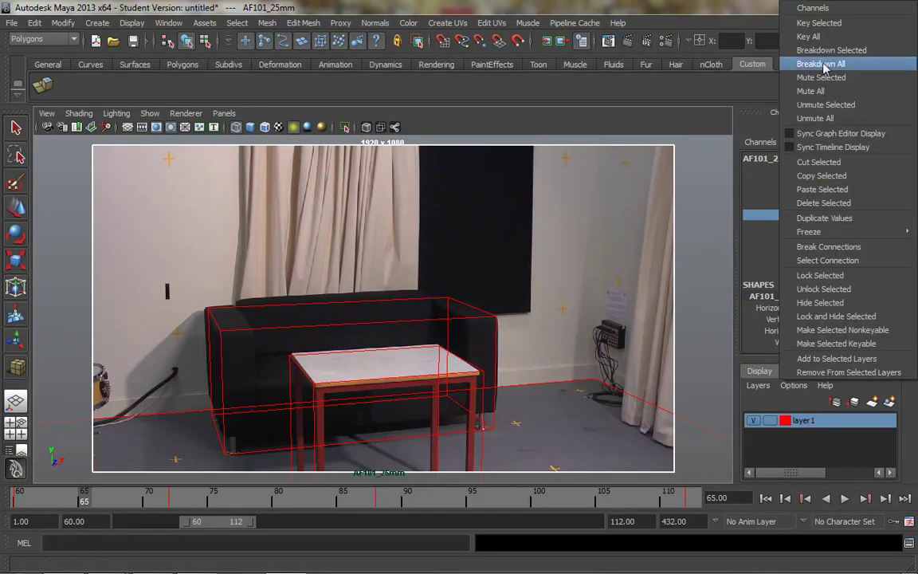
click(819, 22)
- Scrub back to frame 62 and set the camera's Rotate Y to -17.4
mouse_move(82, 504)
mouse_down()
mouse_move(36, 505)
mouse_move(90, 510)
mouse_up()
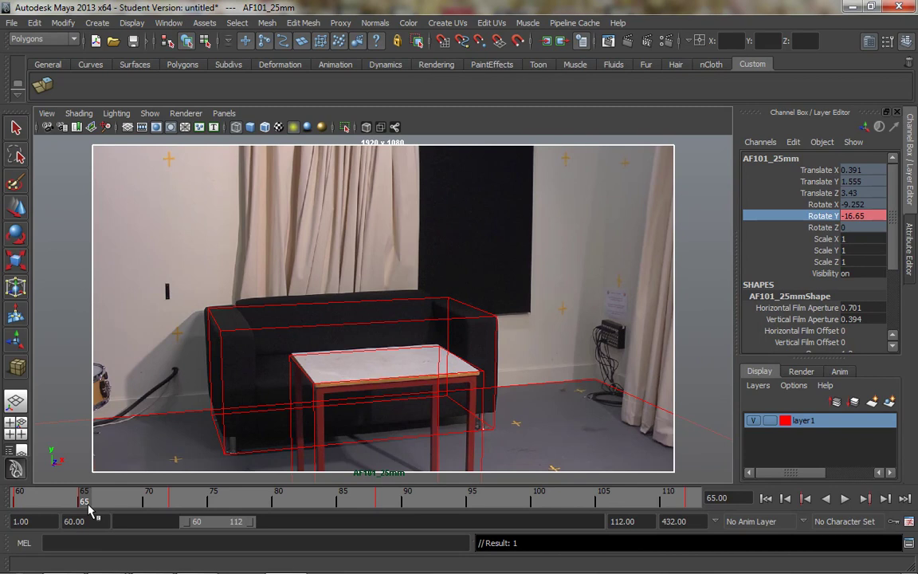
drag(90, 510, 47, 501)
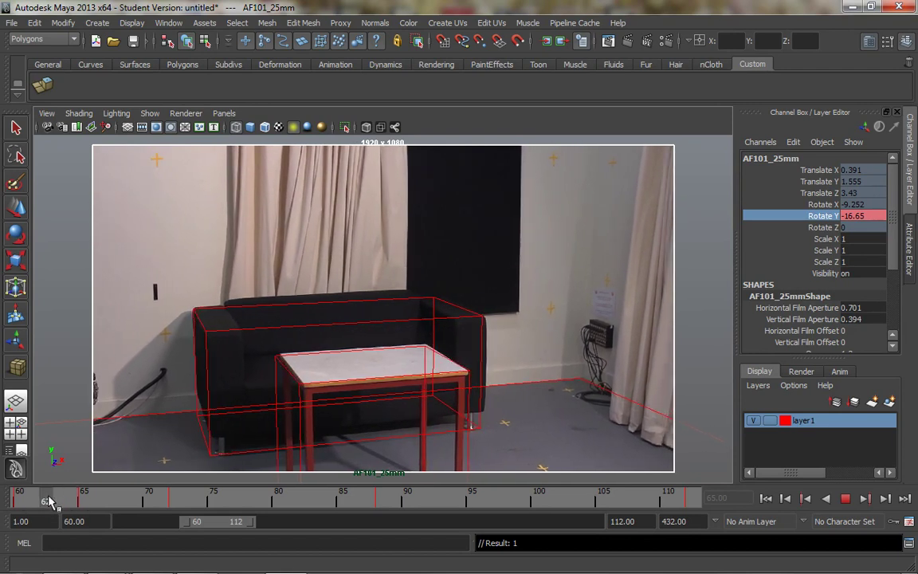
click(875, 216)
key(BackSpace)
key(BackSpace)
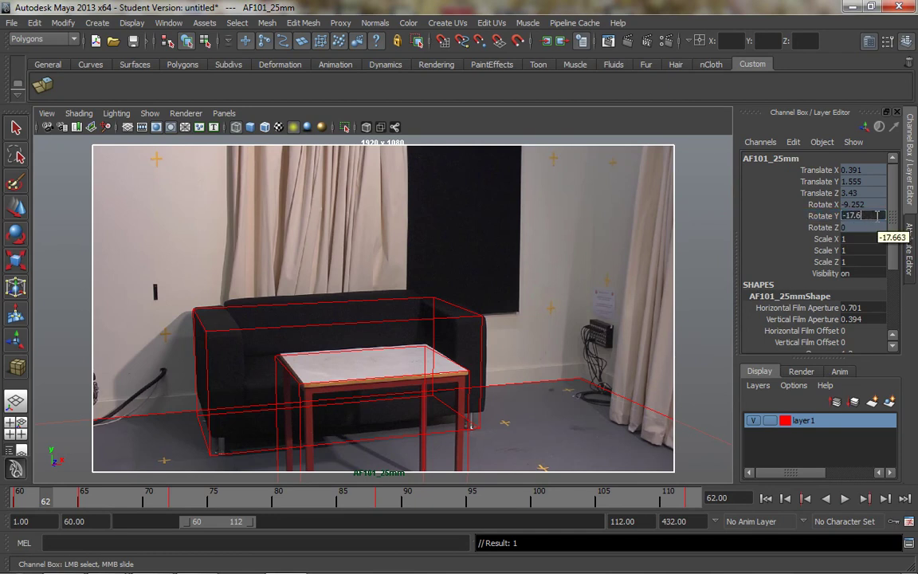
key(Return)
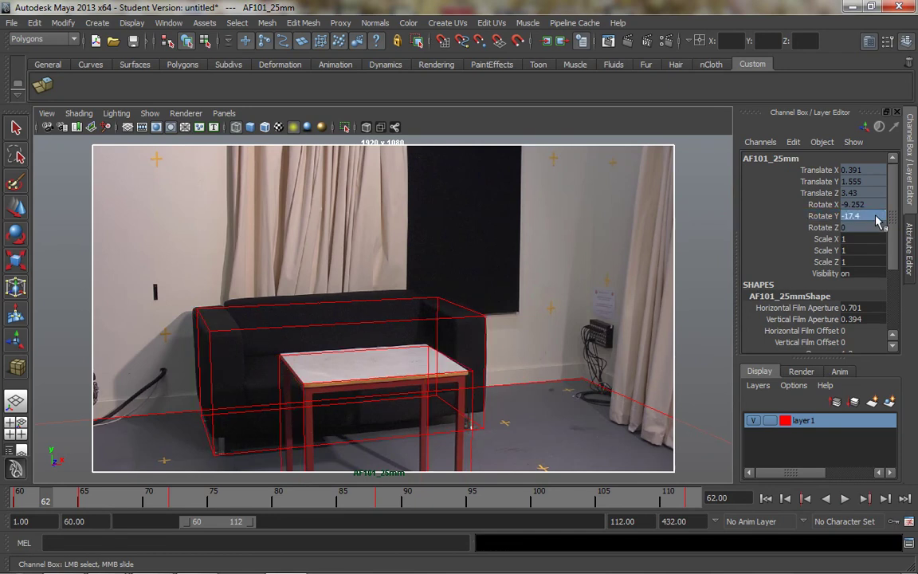
- Try Rotate Y -17.5, settle on -17.45, and key Rotate Y at frame 62
click(879, 216)
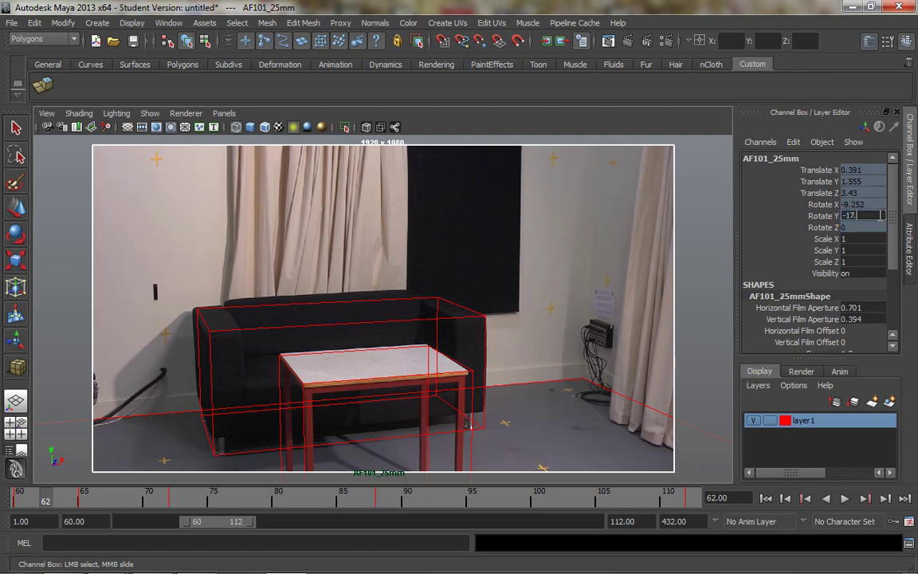
key(Return)
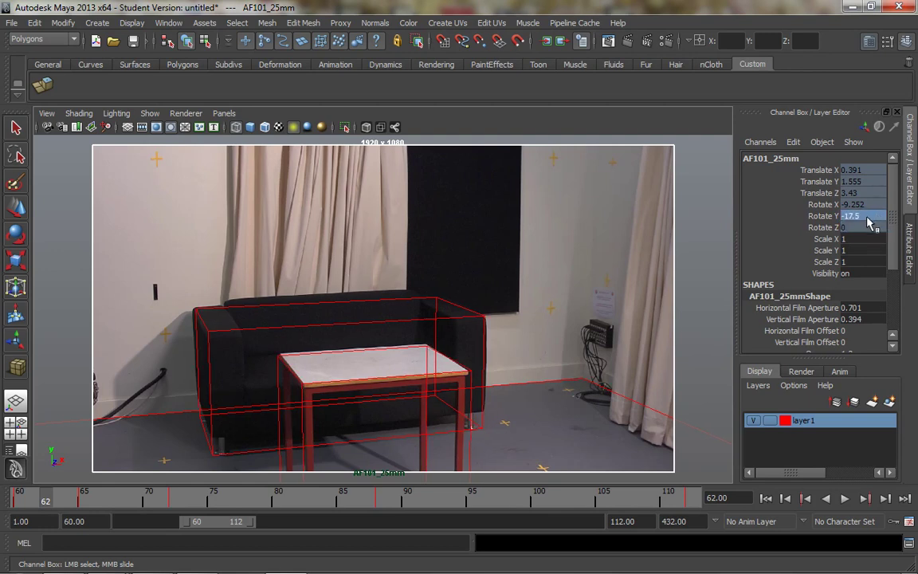
click(876, 216)
key(BackSpace)
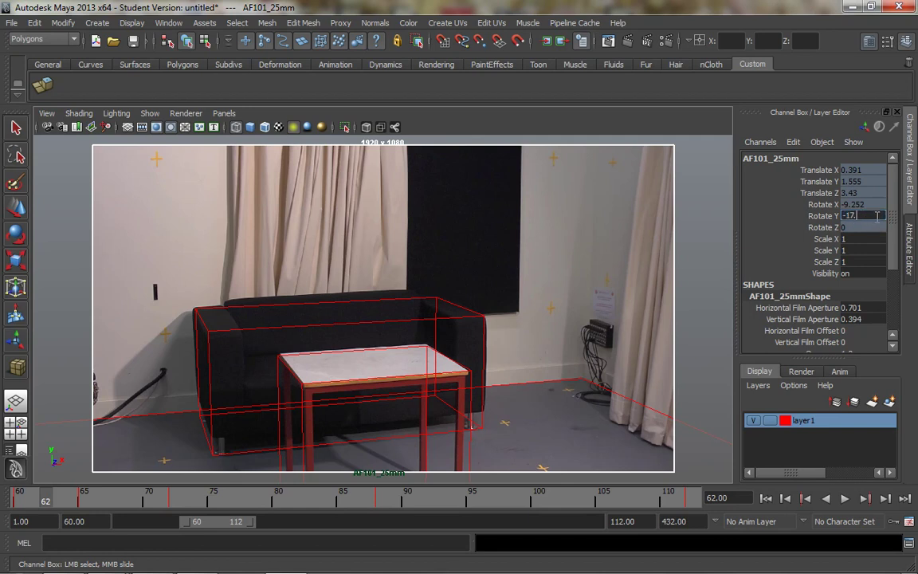
text(45)
key(Return)
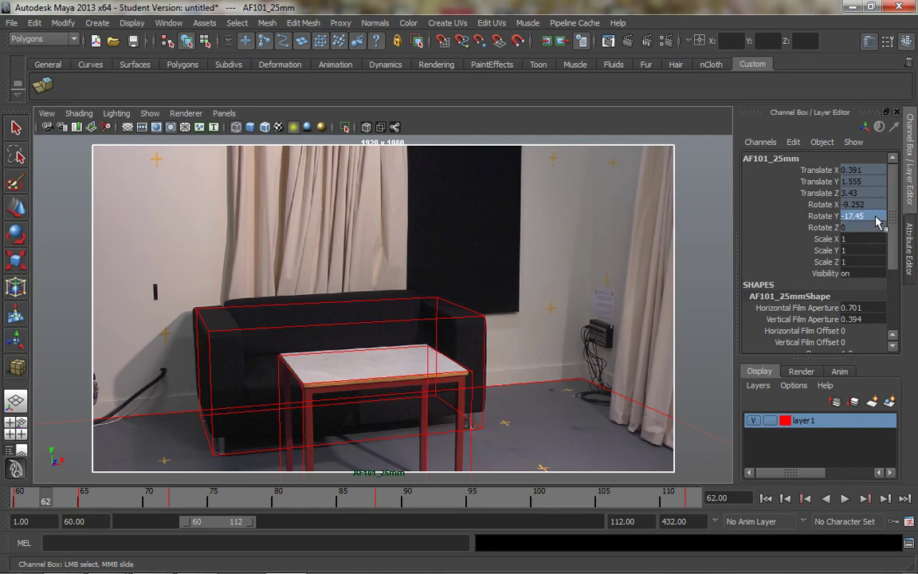
right_click(835, 217)
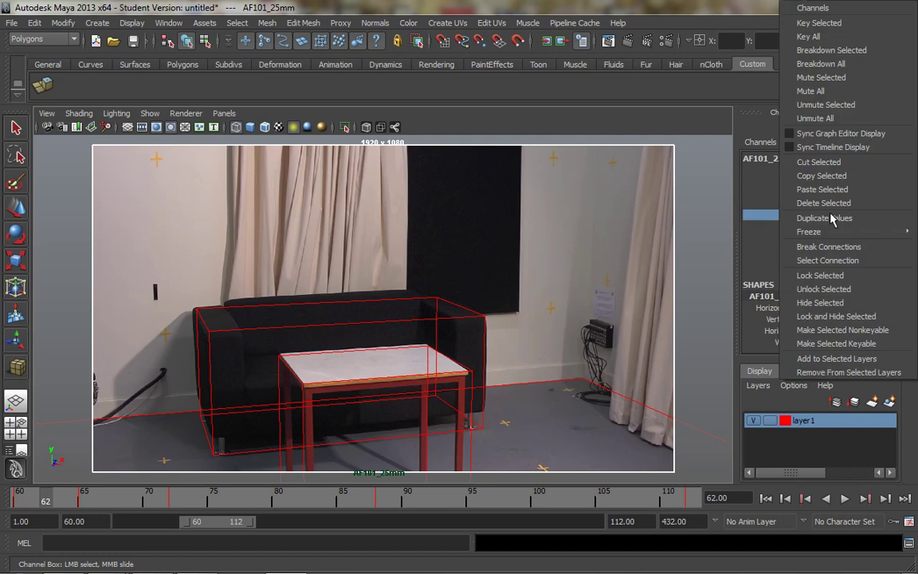
click(769, 23)
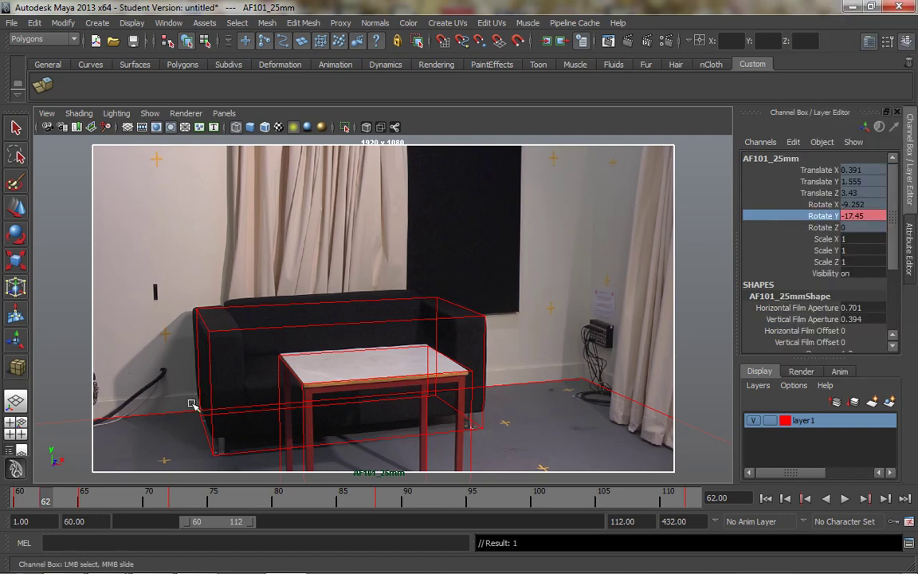
- Scrub frames 67–86 and play back to find where the sofa and table proxies drift
click(111, 502)
mouse_move(111, 502)
mouse_down()
mouse_move(161, 503)
mouse_move(12, 500)
mouse_move(263, 500)
mouse_move(199, 502)
mouse_up()
key(alt+v)
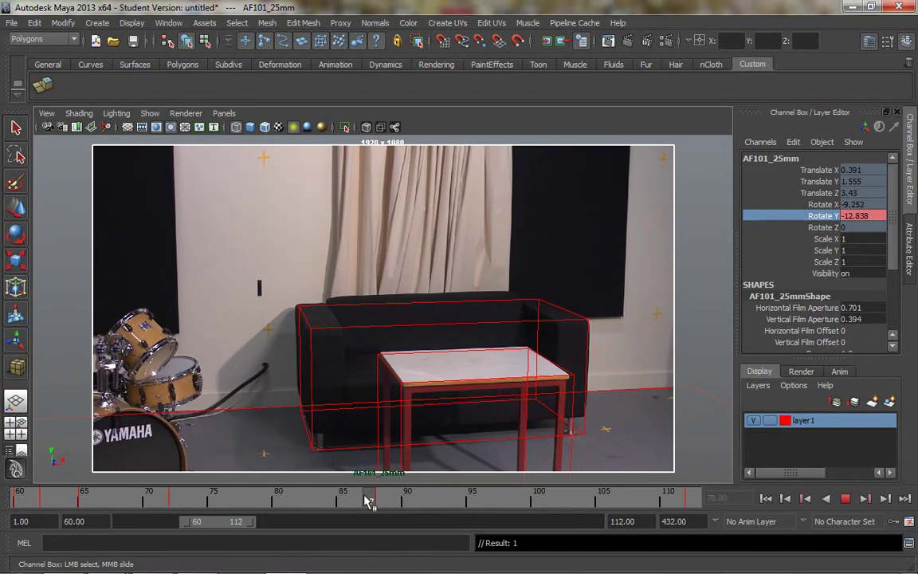
click(211, 502)
mouse_move(205, 502)
mouse_down()
mouse_move(377, 498)
mouse_move(192, 504)
mouse_move(381, 504)
mouse_move(158, 502)
mouse_move(686, 501)
mouse_move(471, 505)
mouse_move(629, 503)
mouse_move(549, 509)
mouse_move(565, 507)
mouse_up()
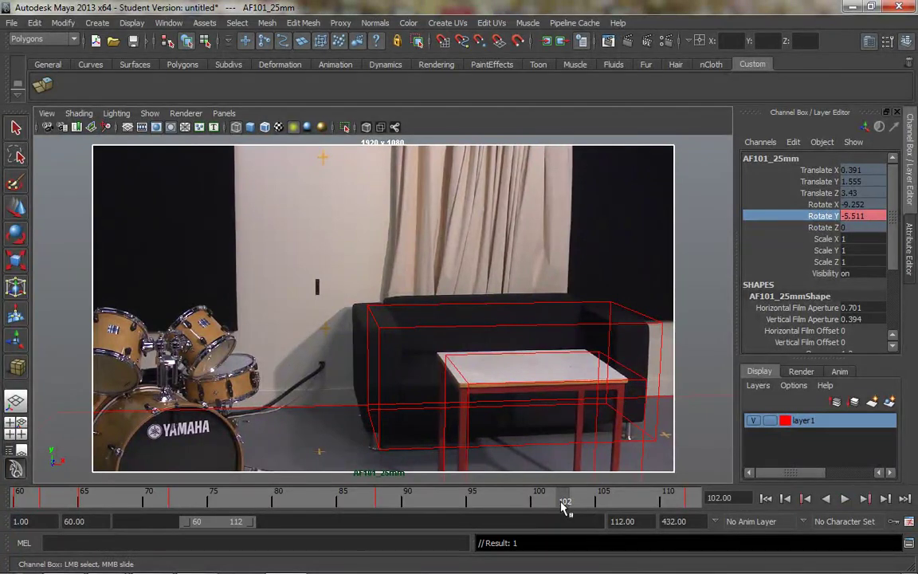
- Rotate the camera interactively, then set its Rotate Y to -6 at frame 102
middle_drag(502, 267, 541, 283)
double_click(852, 216)
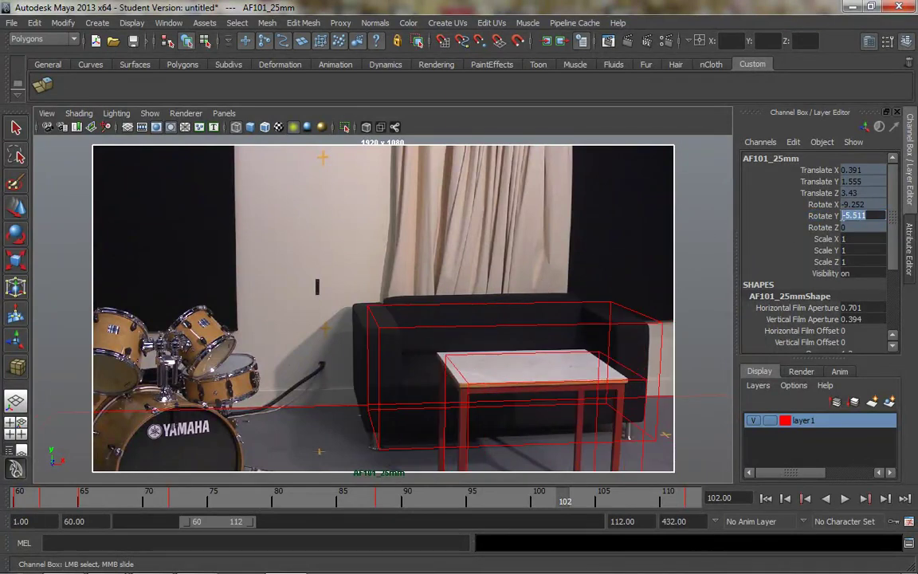
click(847, 216)
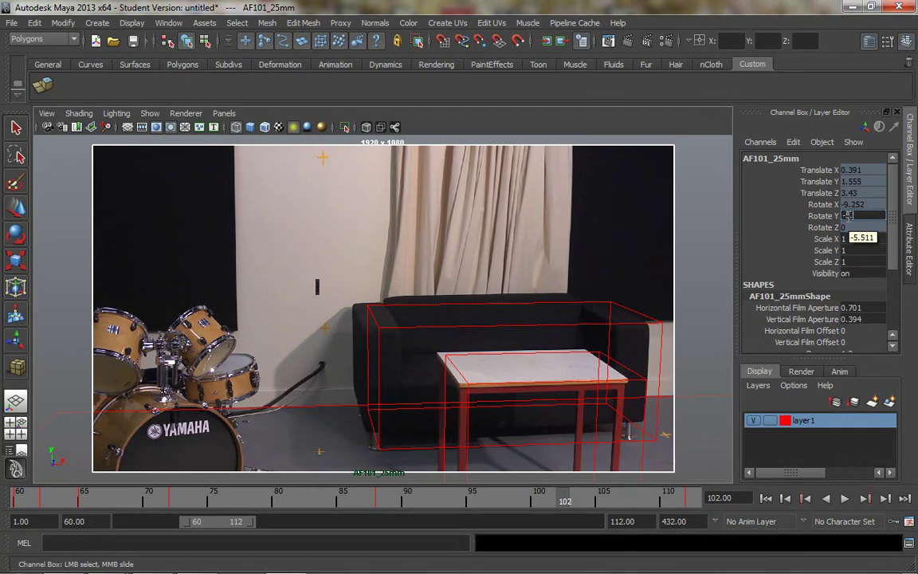
key(Return)
click(864, 216)
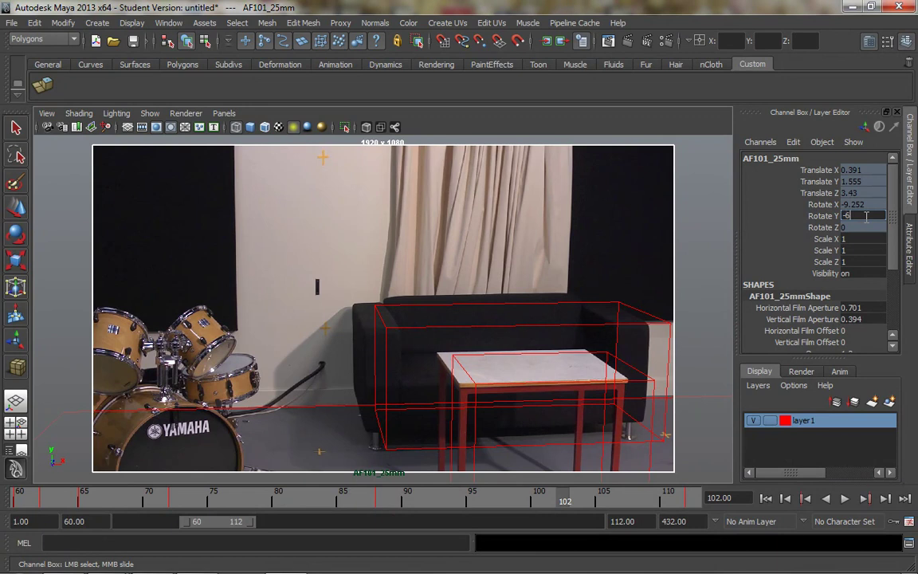
text(-6)
key(Return)
- Nudge Rotate Y through -6.1 and -6.2 to -6.3, and key it at frame 102
click(868, 216)
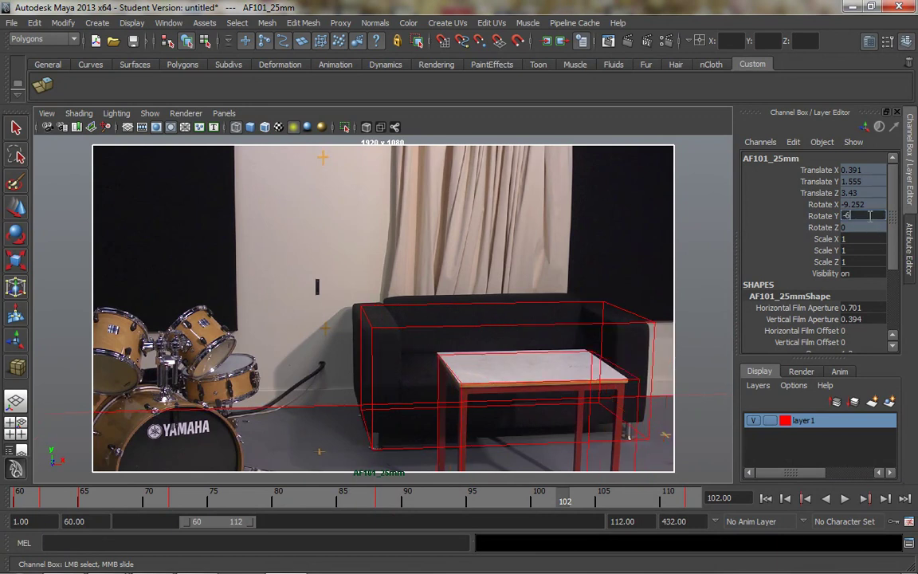
key(Return)
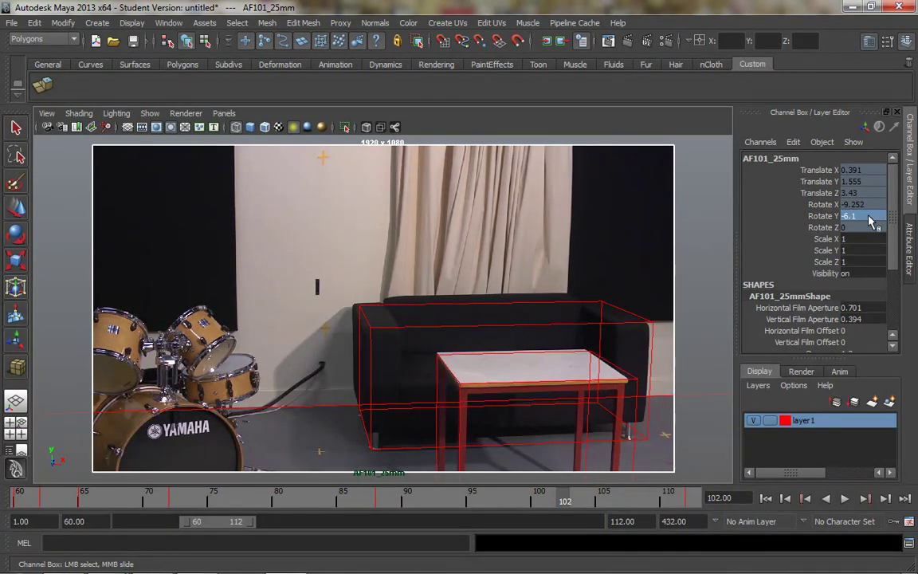
click(876, 216)
key(Return)
click(876, 217)
click(880, 216)
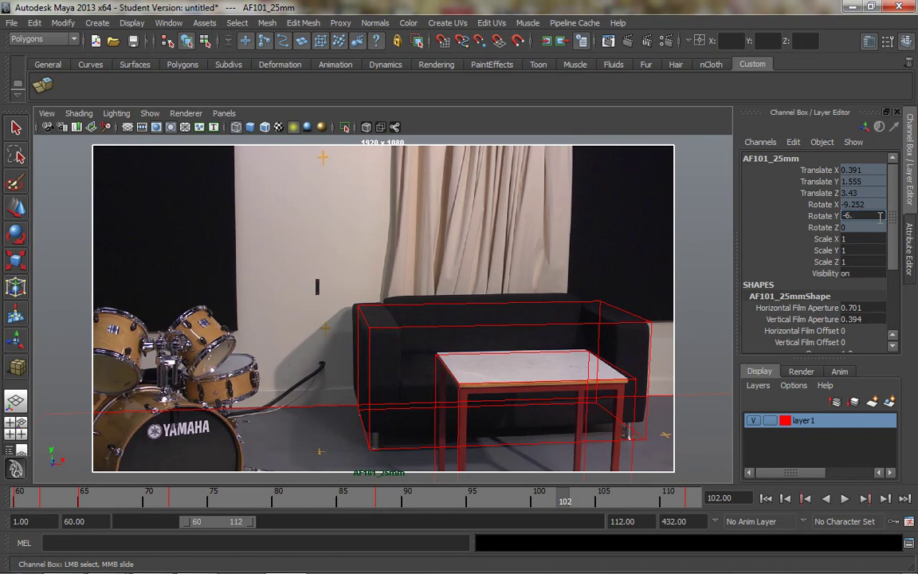
key(Return)
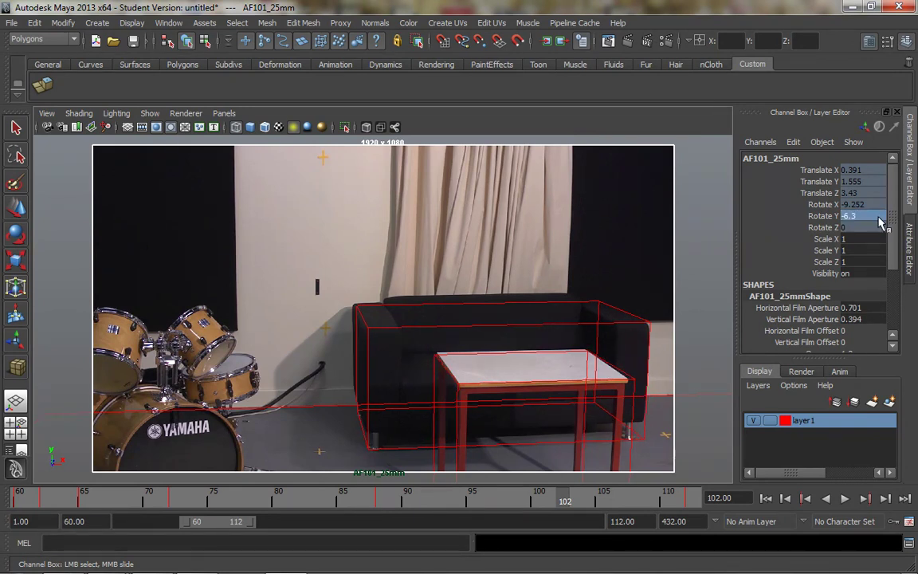
right_click(751, 203)
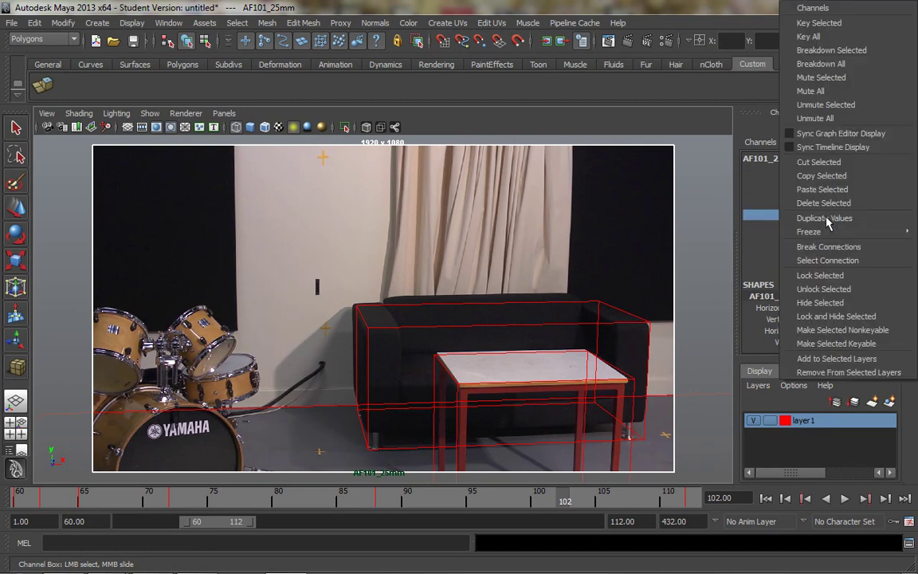
click(835, 26)
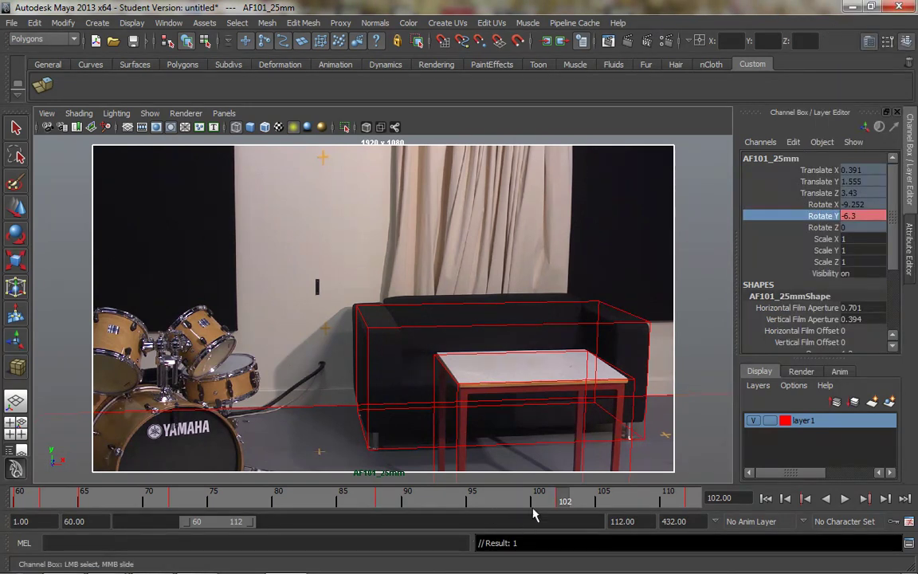
- Scrub to frame 108 and set the camera's Rotate Y to -4.6
drag(553, 509, 644, 503)
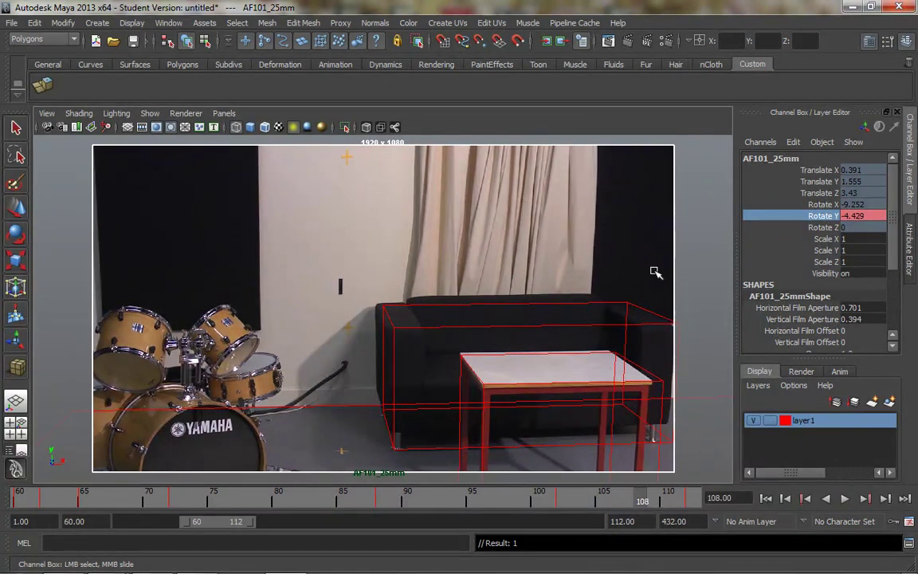
double_click(865, 216)
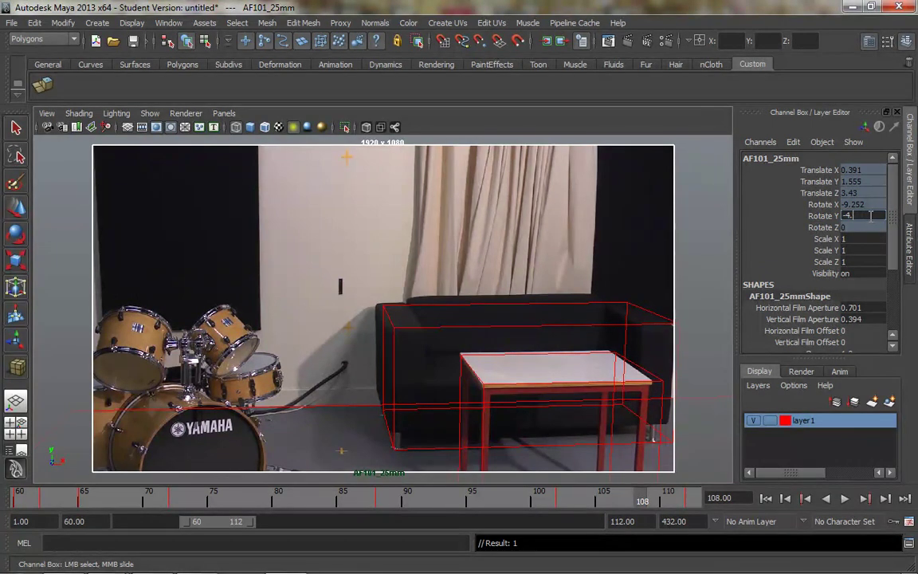
text(-4.6)
key(Return)
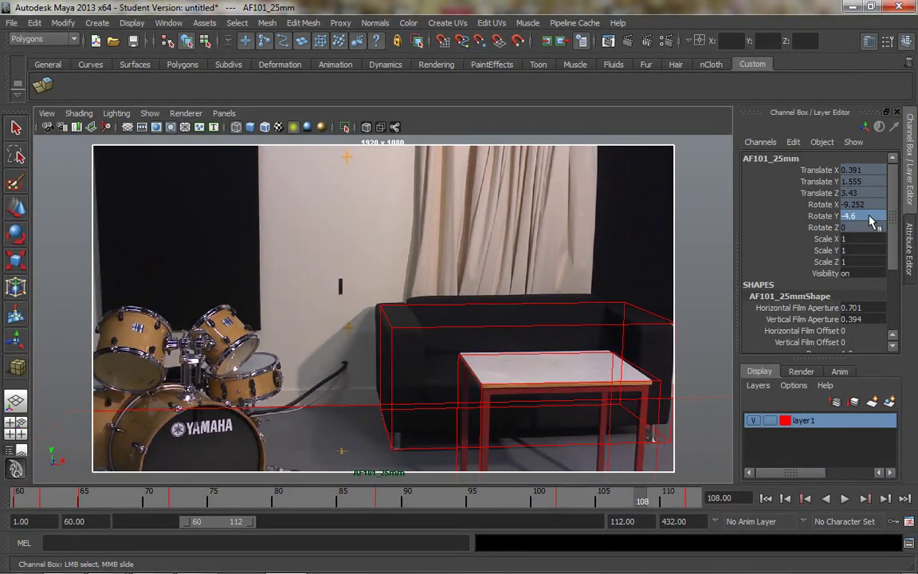
- Try Rotate Y -4.65, settle on -4.7, and key it at frame 108
double_click(875, 216)
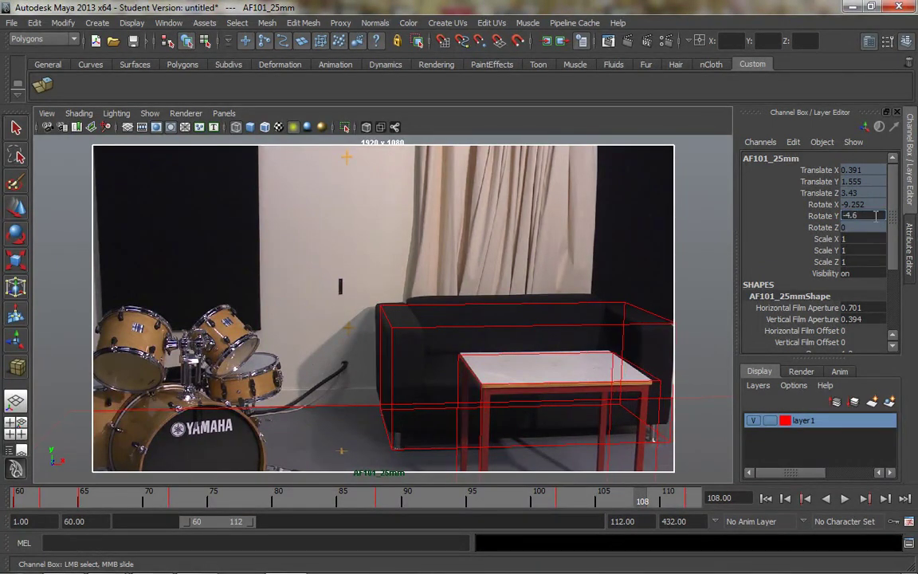
text(-4.65)
key(Return)
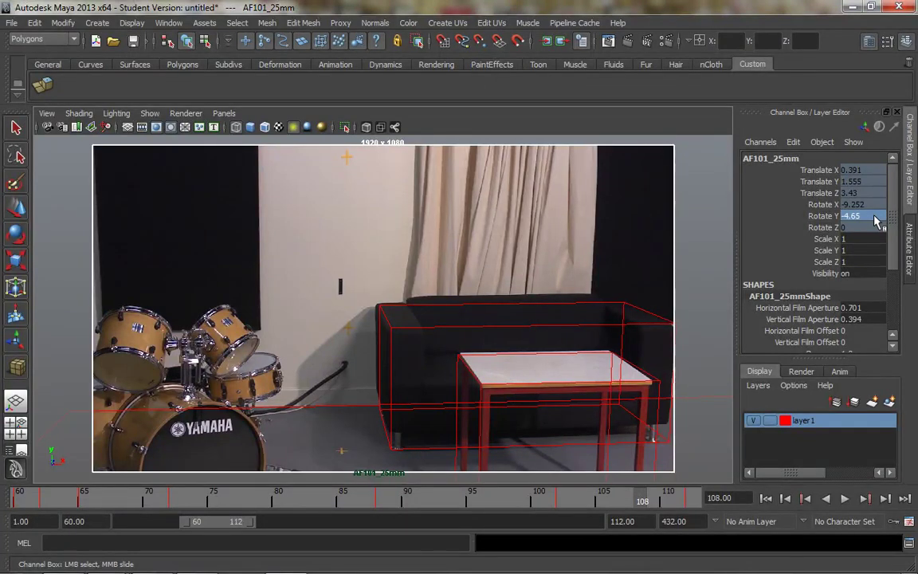
double_click(880, 216)
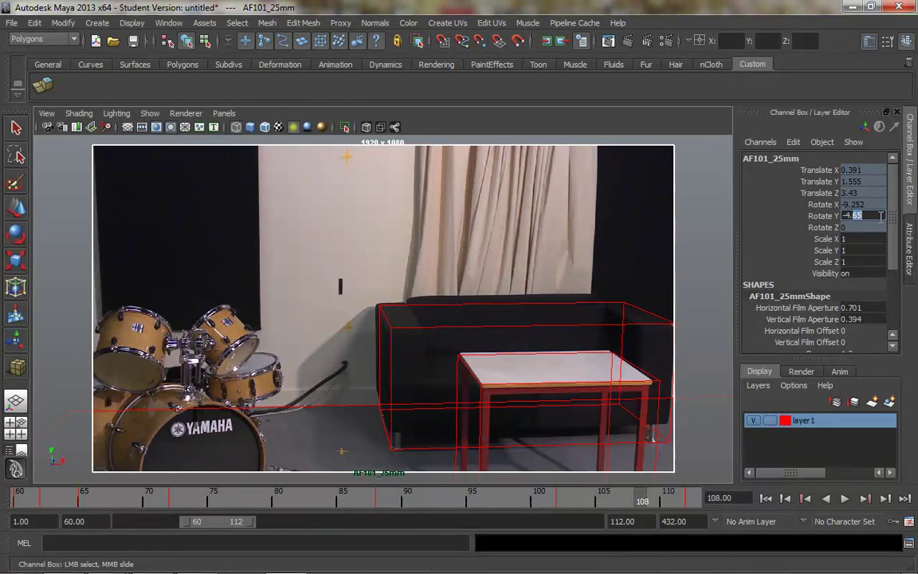
key(Return)
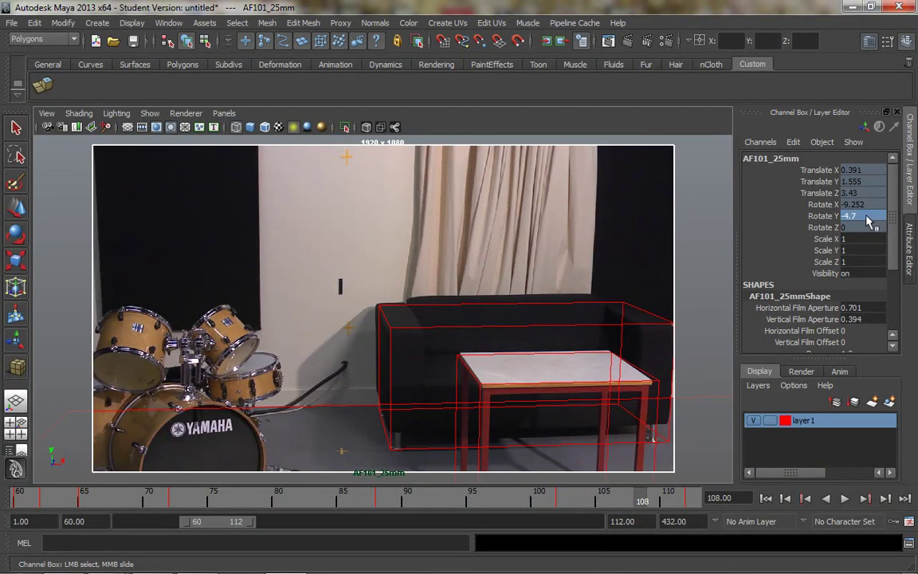
right_click(829, 215)
click(825, 24)
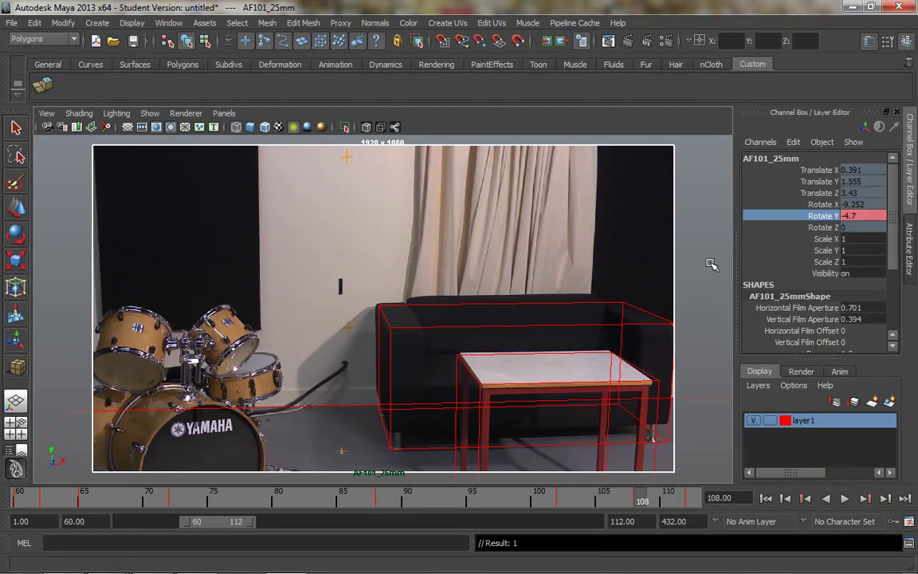
drag(616, 502, 643, 502)
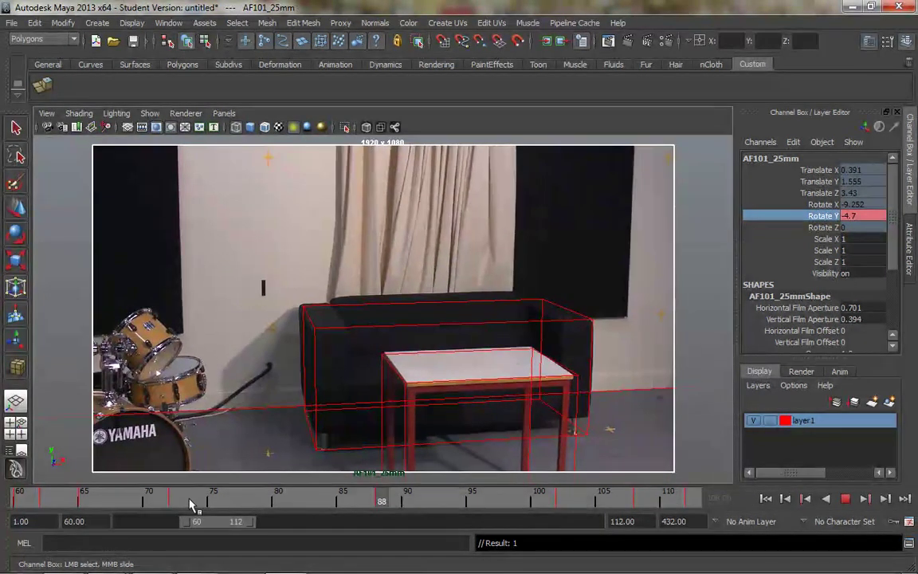
drag(201, 500, 177, 501)
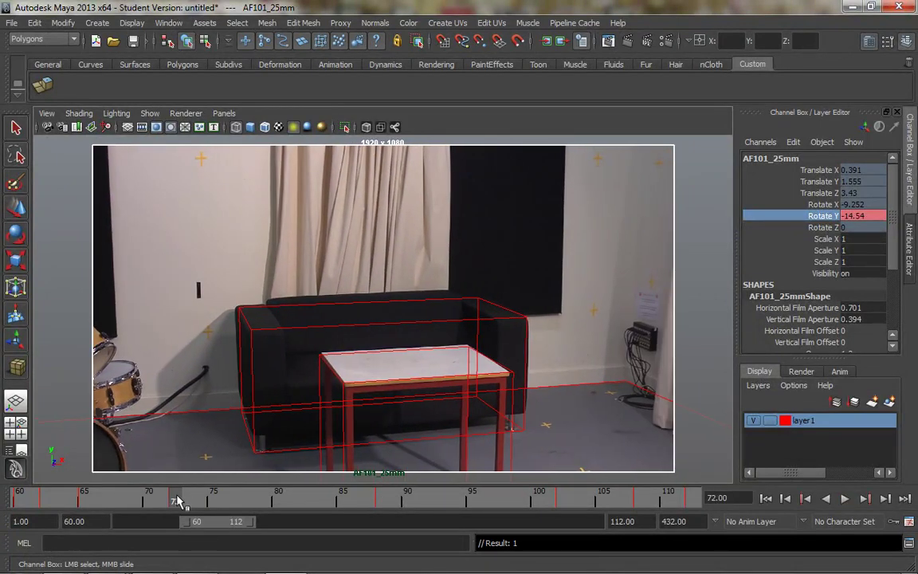
drag(174, 502, 110, 500)
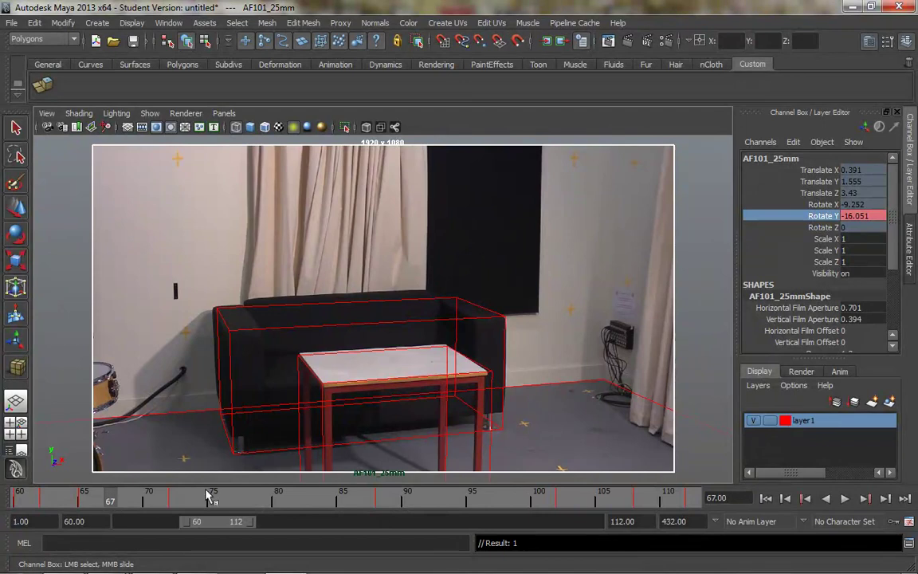
key(alt+v)
mouse_move(482, 506)
mouse_down()
mouse_move(287, 502)
mouse_move(490, 500)
mouse_up()
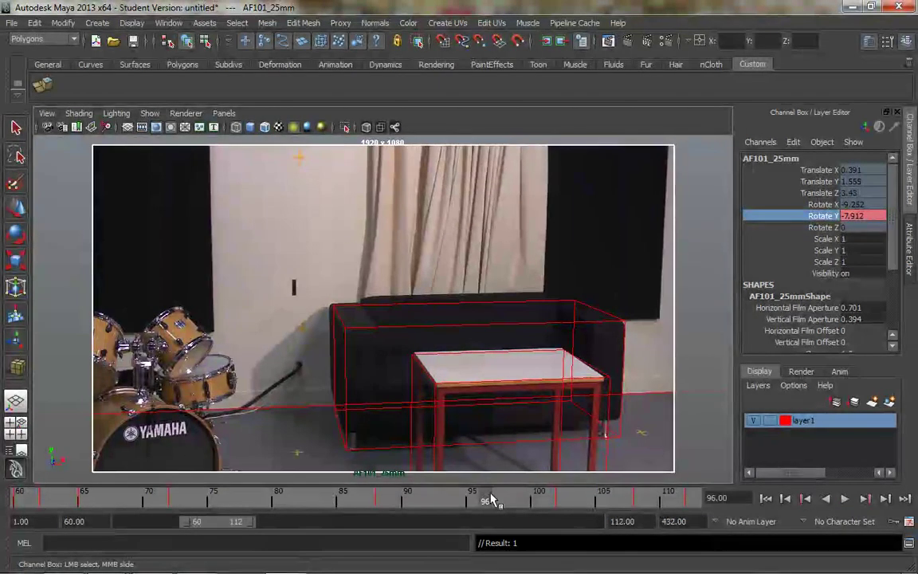
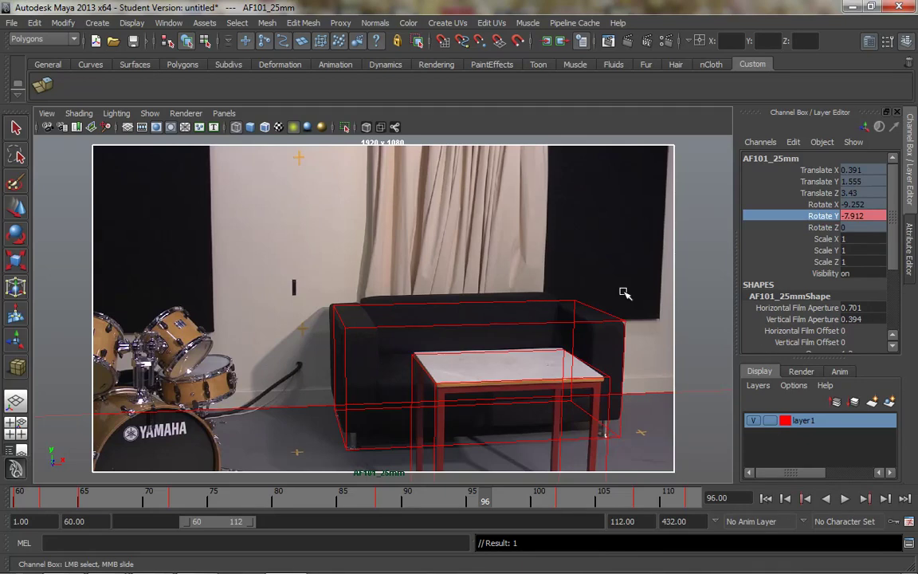
- Create a small polygon cube, pCube3, by dragging its base out on the grid beside the wireframe boxes
key(space)
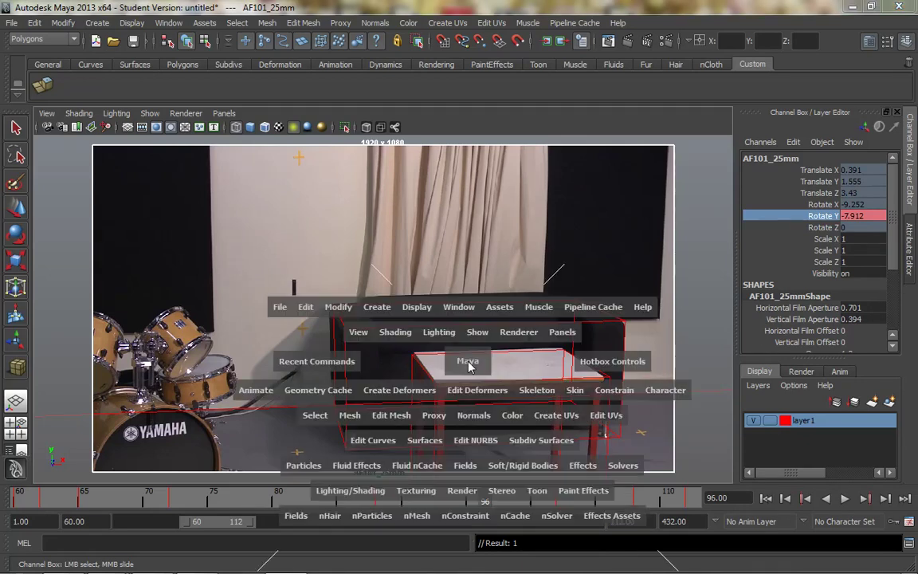
key(space)
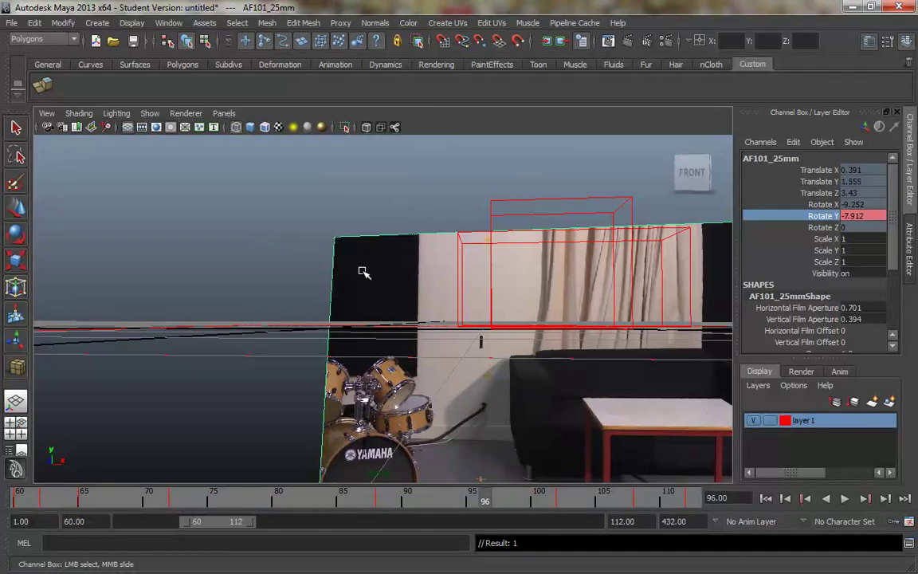
alt+drag(382, 298, 581, 302)
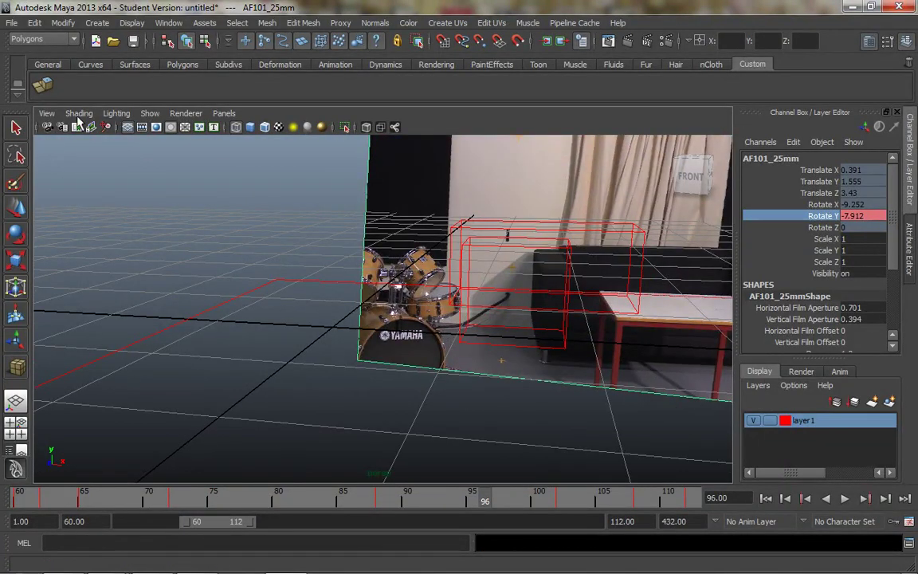
click(65, 23)
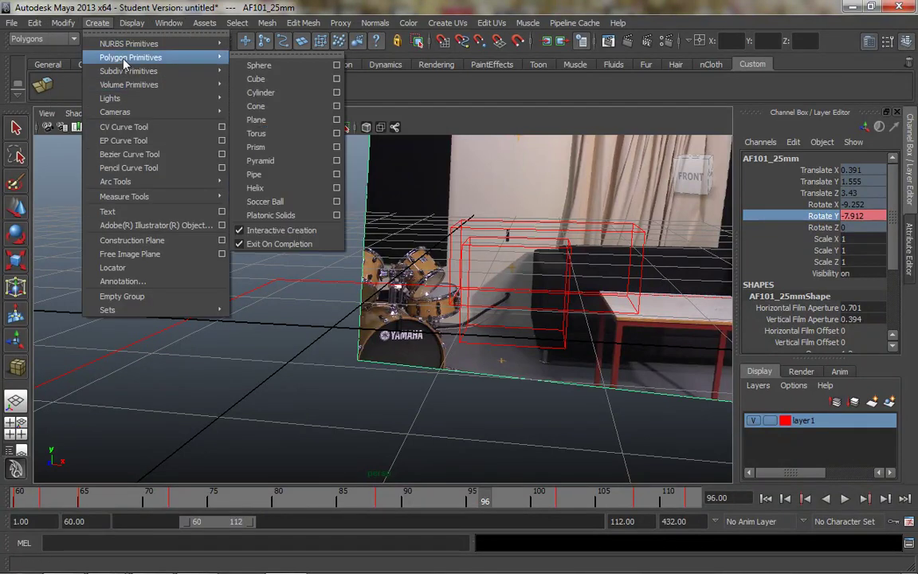
mouse_move(160, 71)
mouse_move(209, 58)
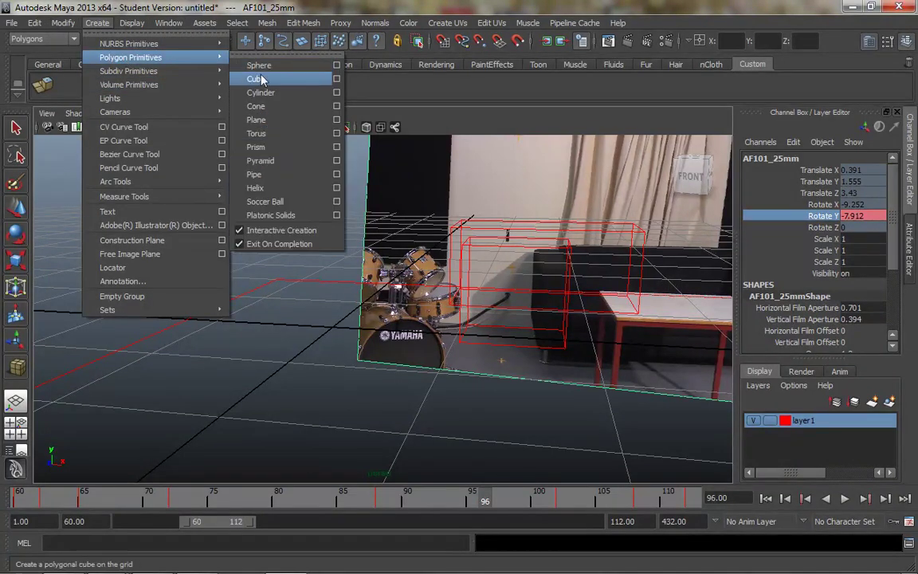
click(257, 79)
drag(467, 371, 478, 301)
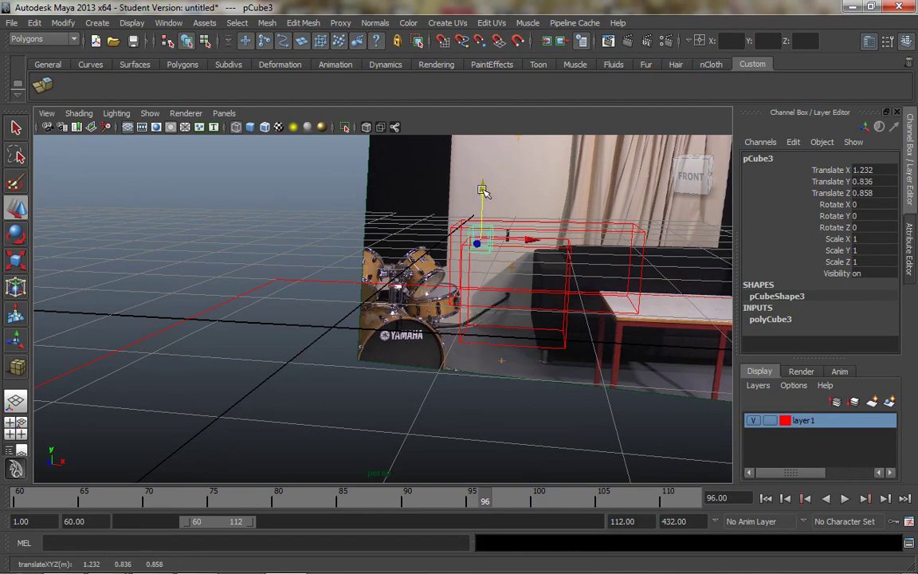
- Lower the cube slightly in the front view, undoing a stray move toward the table
key(space)
key(space)
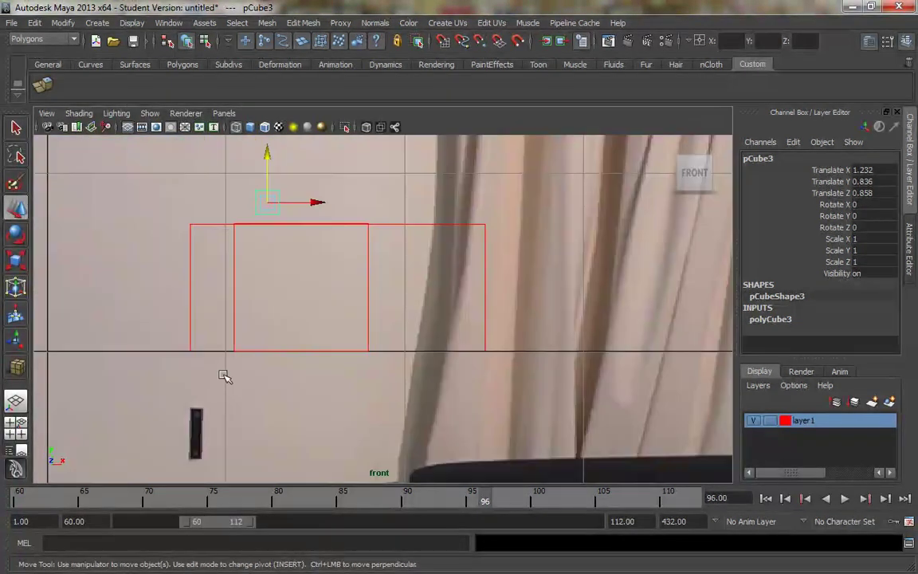
drag(271, 157, 269, 163)
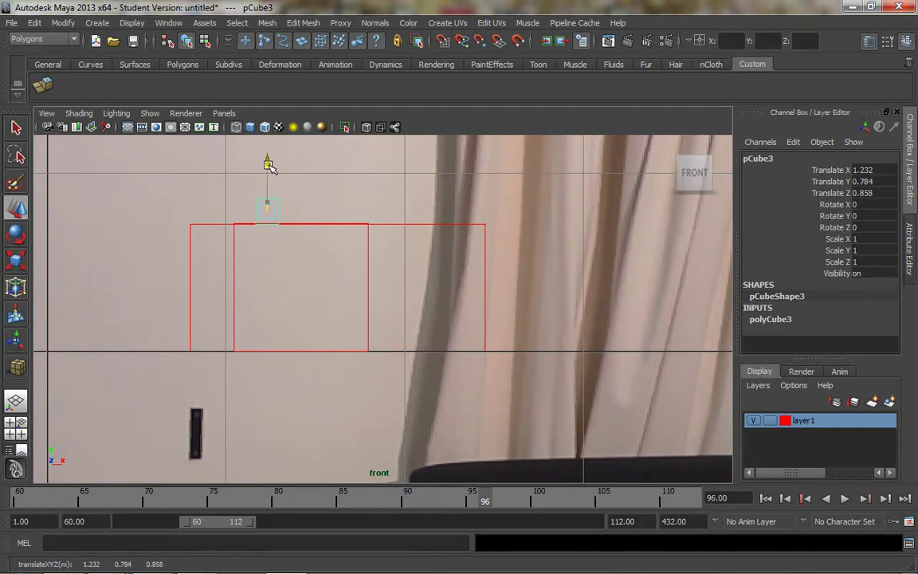
key(space)
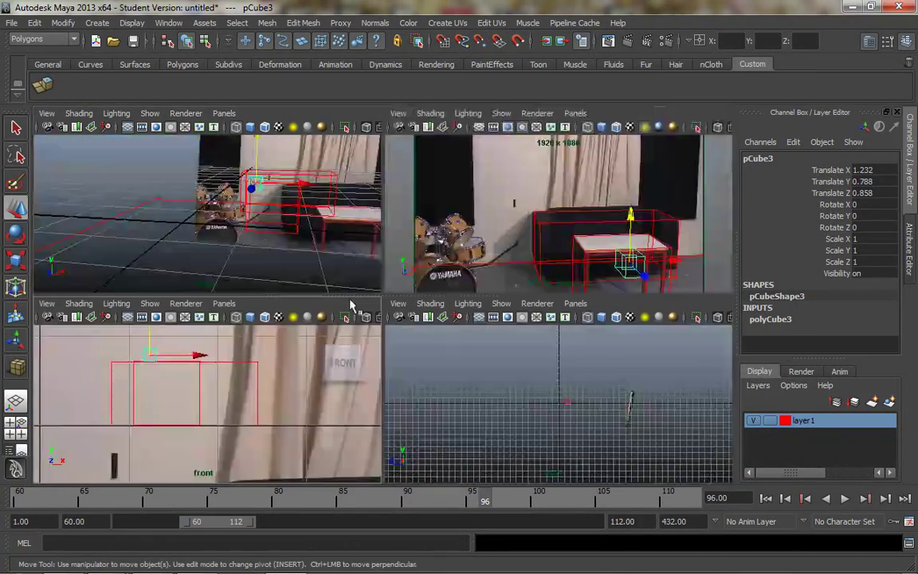
drag(251, 188, 263, 172)
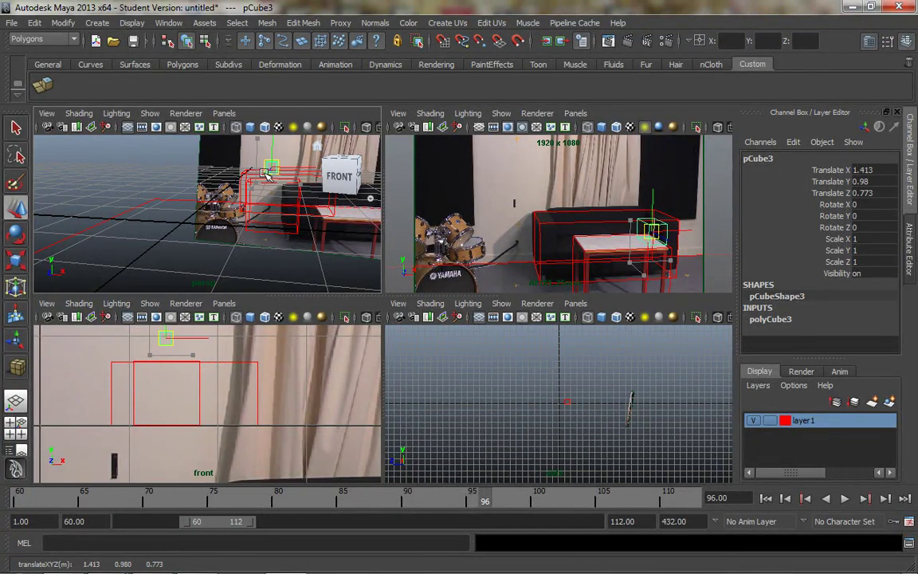
key(ctrl+z)
key(ctrl+z)
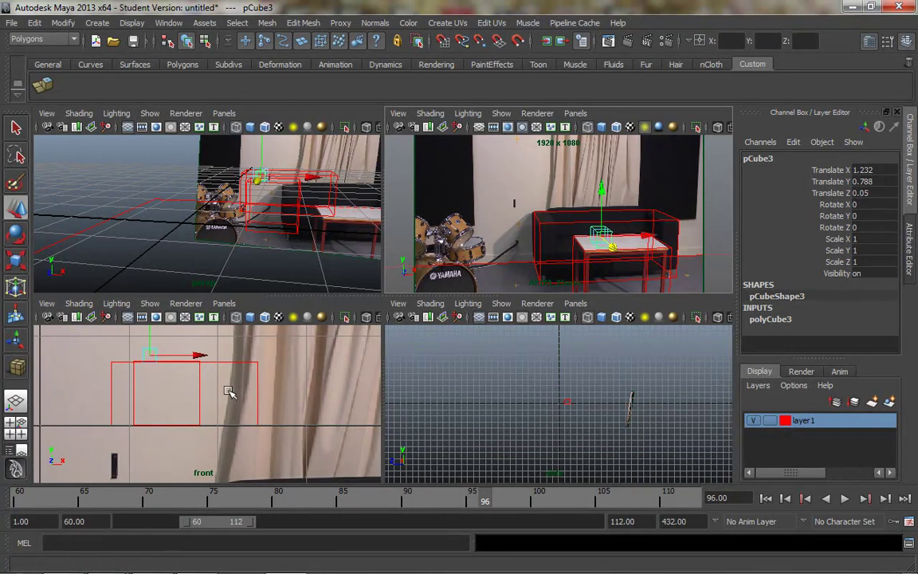
- Slide the cube onto the tabletop, checking top and camera views, to Translate 1.278, 0.788, -0.016
key(space)
mouse_move(698, 201)
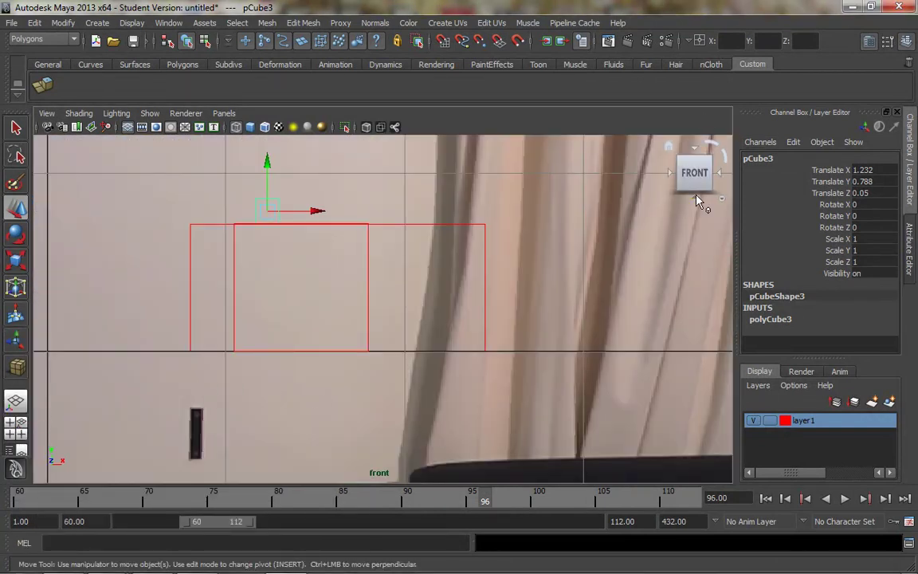
click(698, 153)
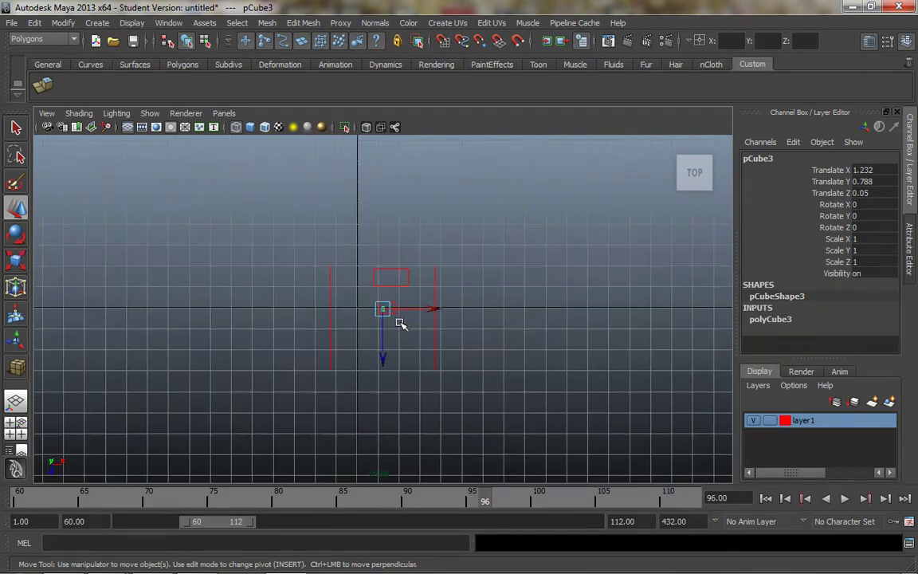
key(space)
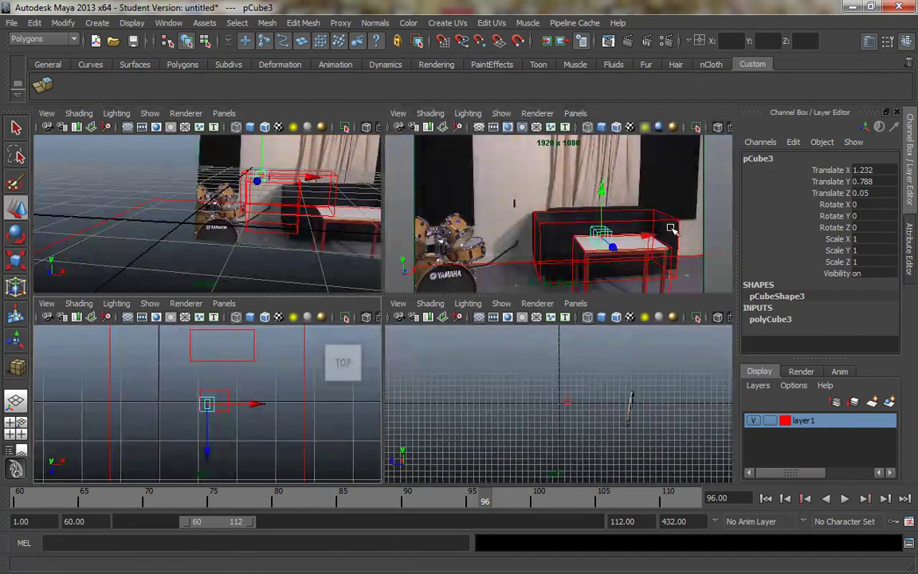
key(space)
drag(479, 372, 479, 367)
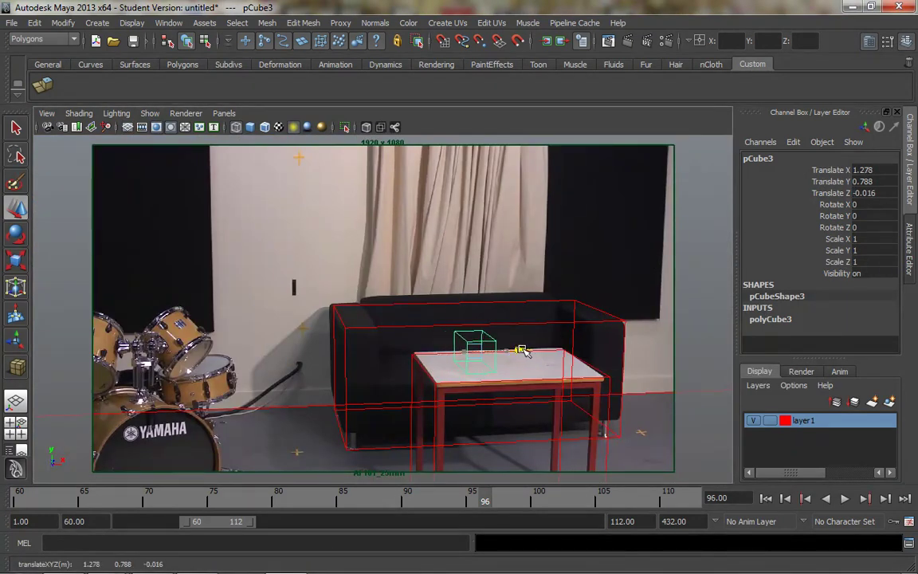
- Put pCube3 into a new layer2 and hide layer1's sofa and table proxy boxes
click(504, 384)
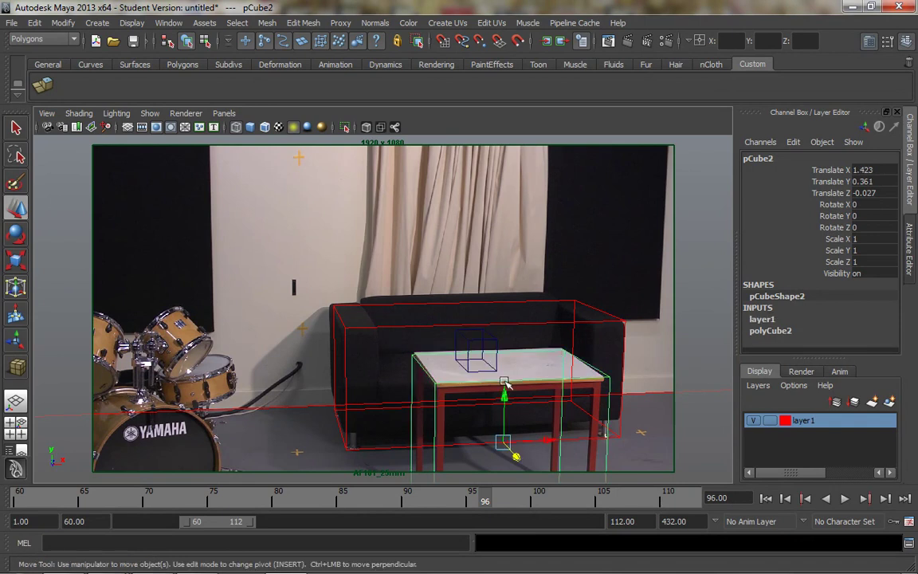
click(491, 342)
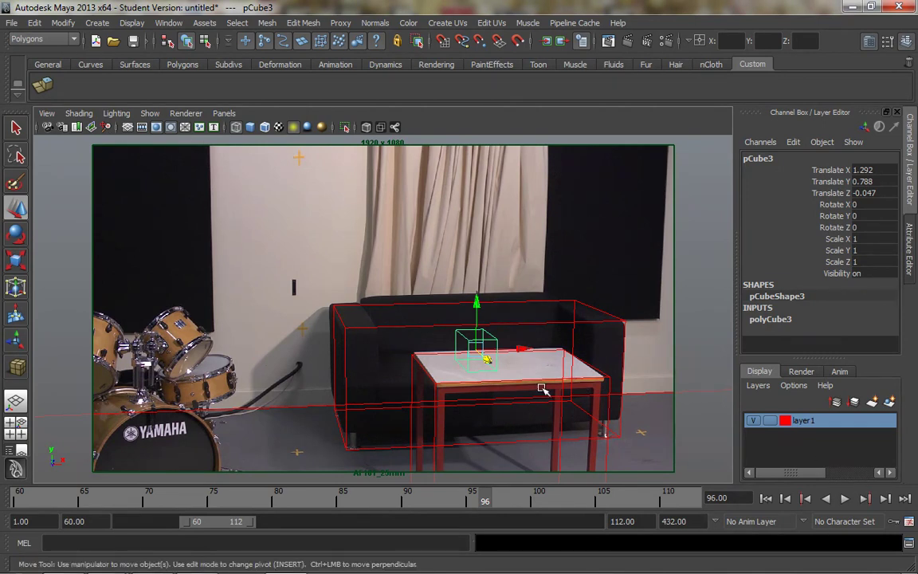
click(890, 402)
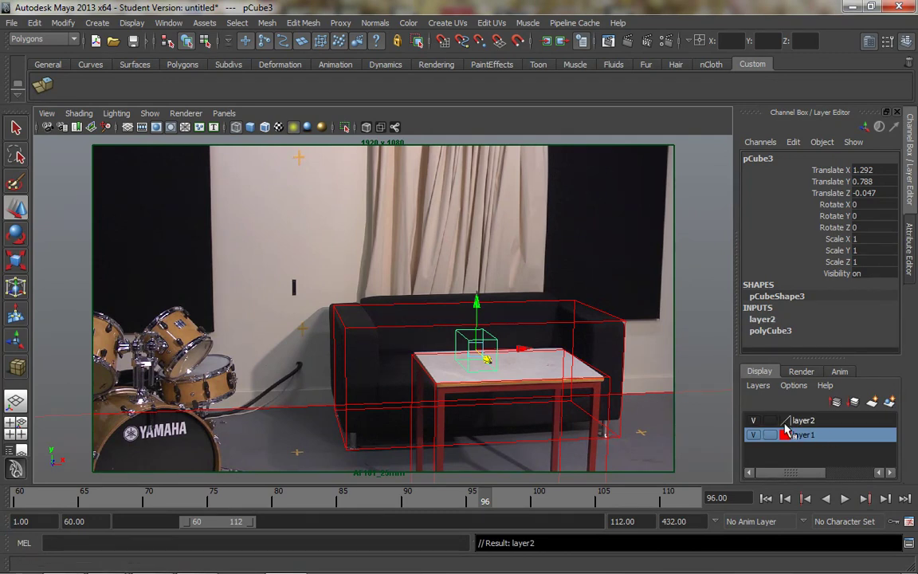
click(754, 435)
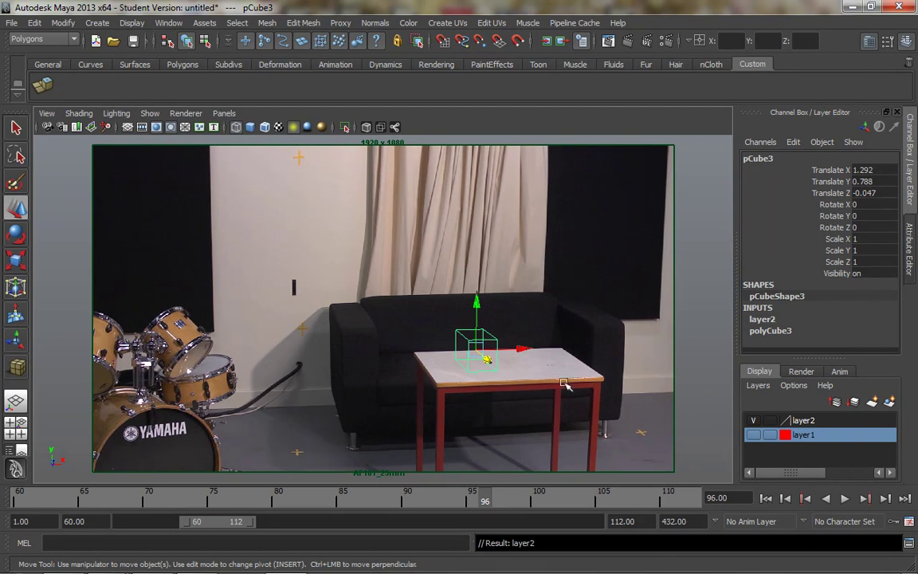
click(51, 116)
mouse_move(72, 118)
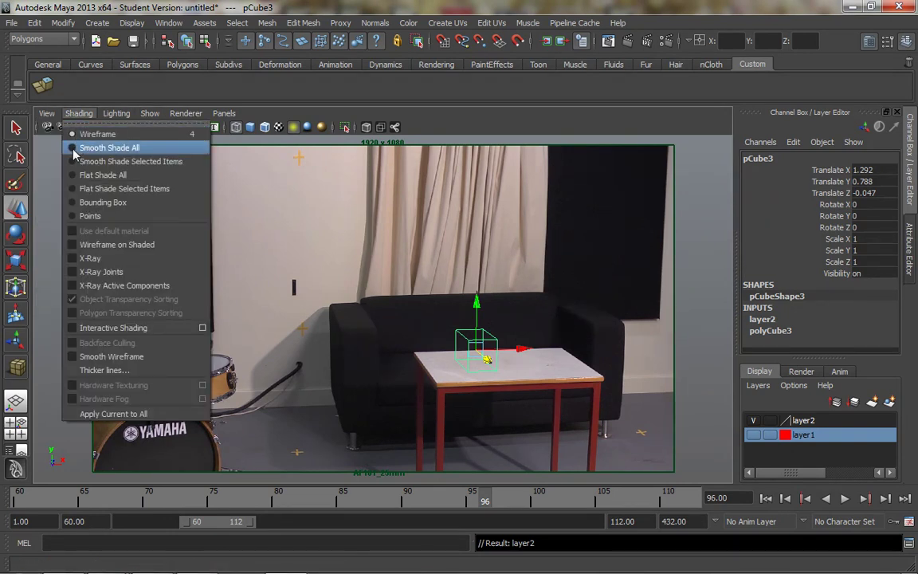
- Apply Flat Shade All so pCube3 shows as a solid grey box, then select the image plane
click(73, 177)
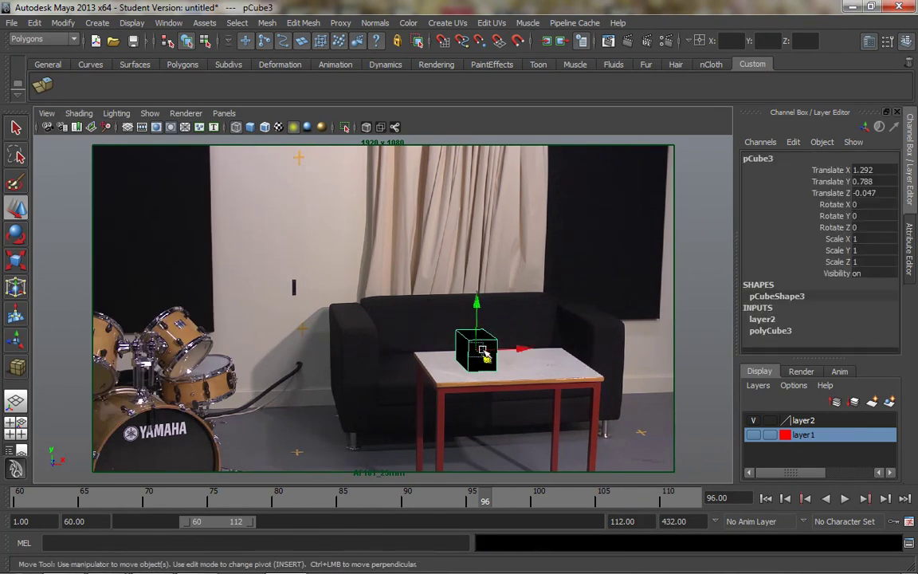
click(540, 368)
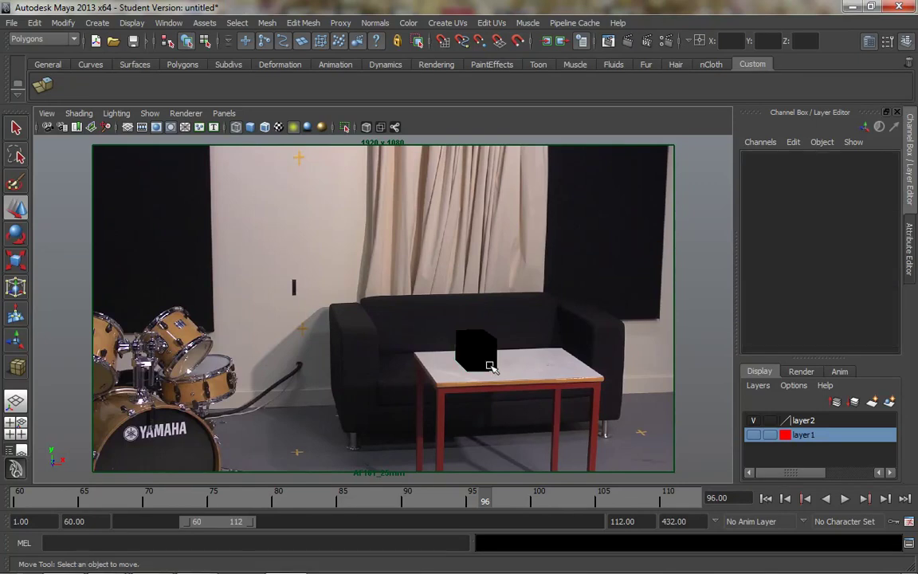
click(475, 350)
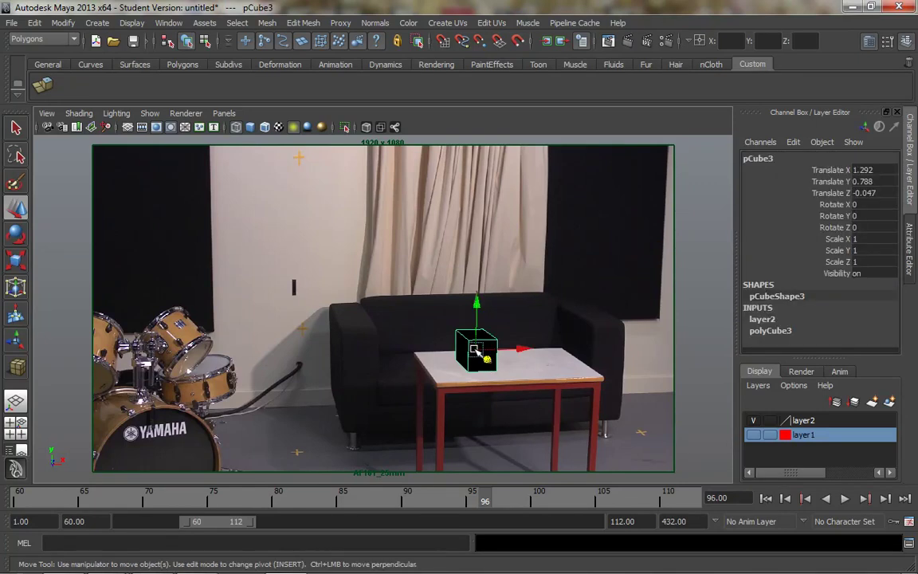
click(90, 115)
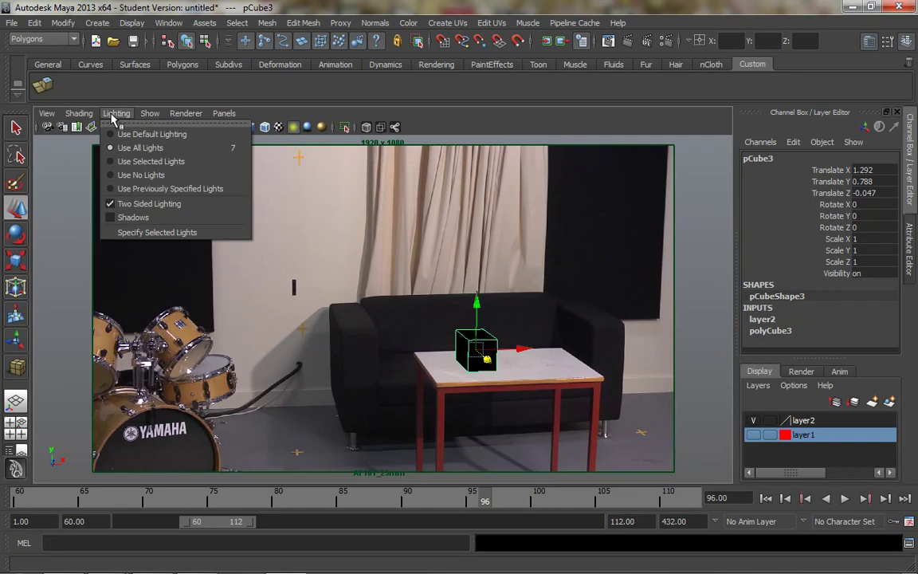
click(116, 114)
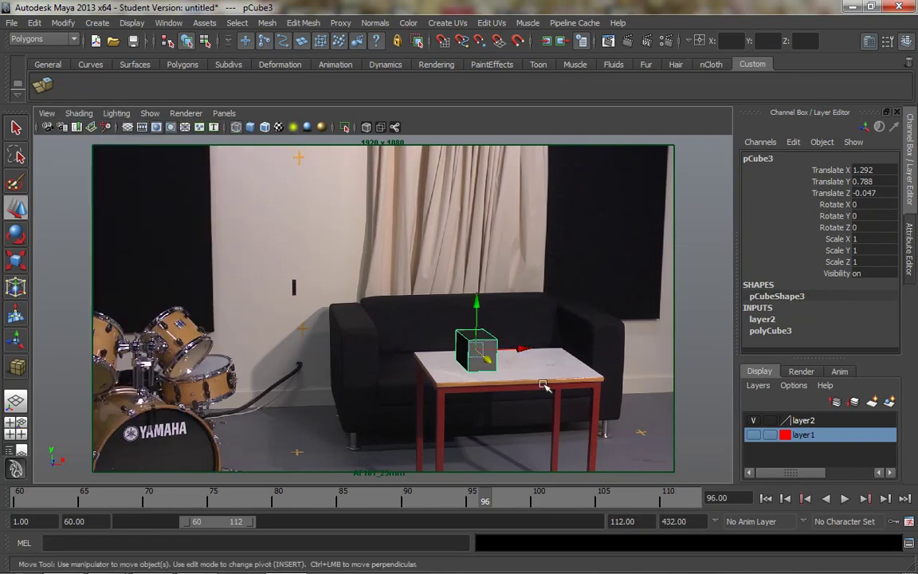
click(552, 411)
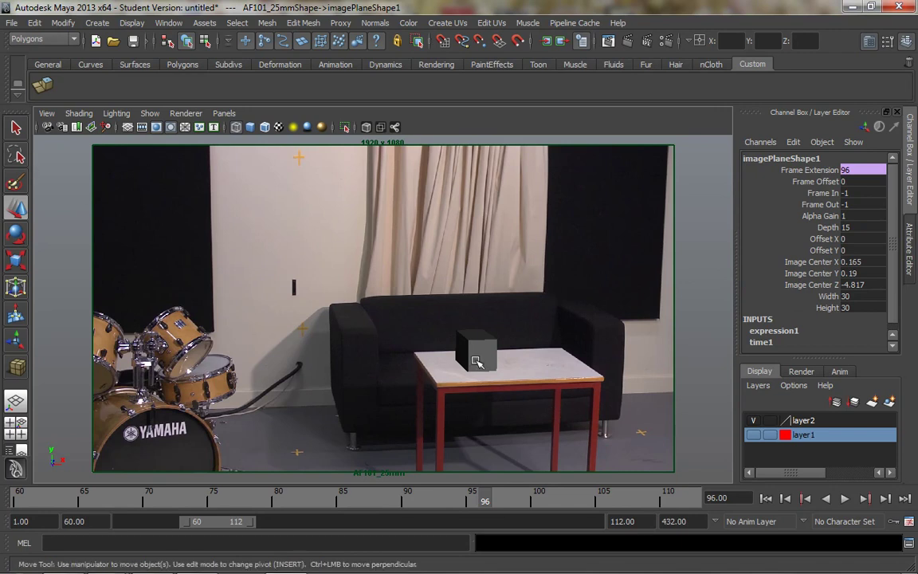
- Scrub and play the tracked shot, stopping at frame 88
drag(386, 504, 264, 500)
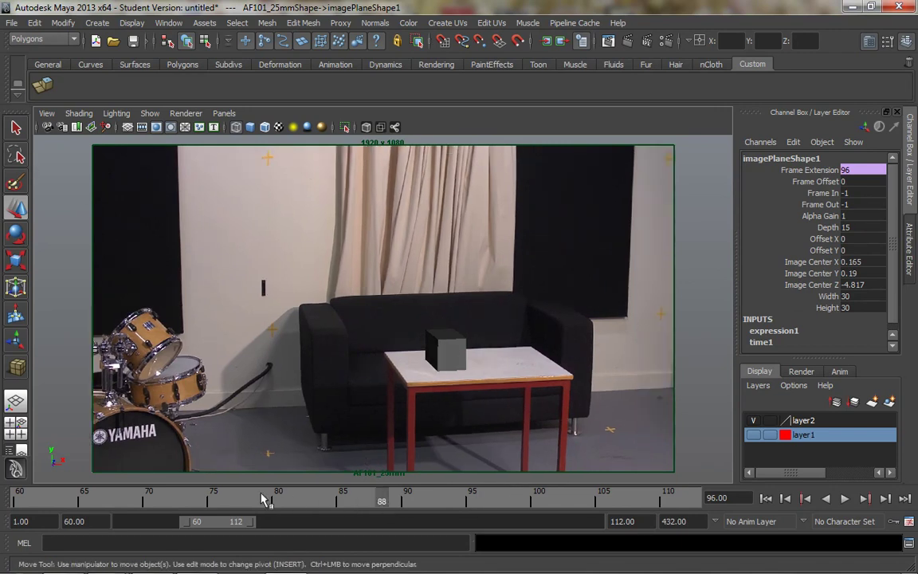
drag(177, 492, 55, 497)
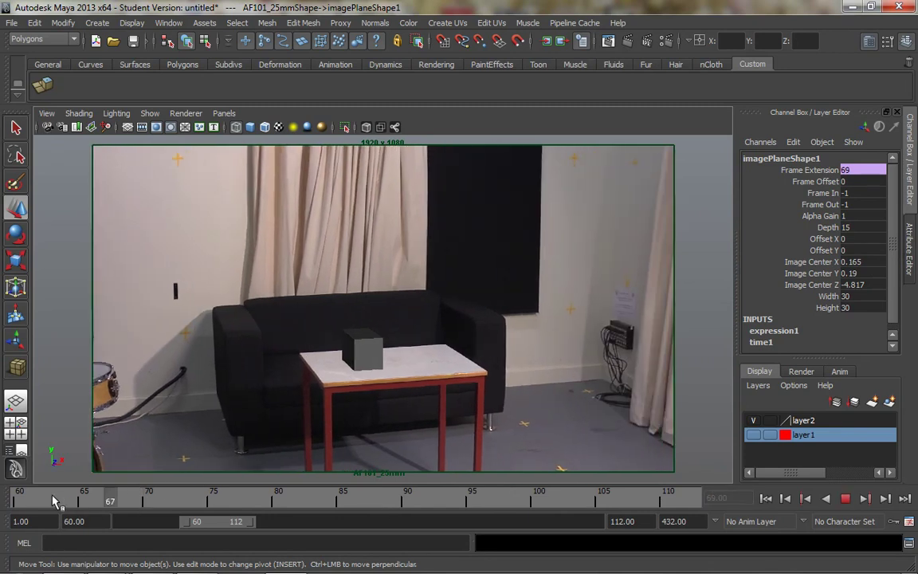
key(alt+v)
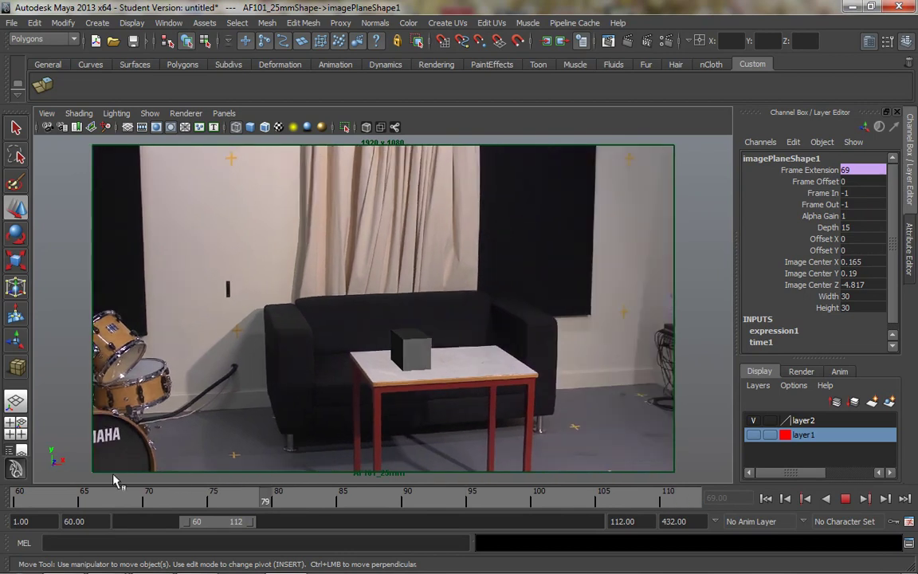
click(386, 499)
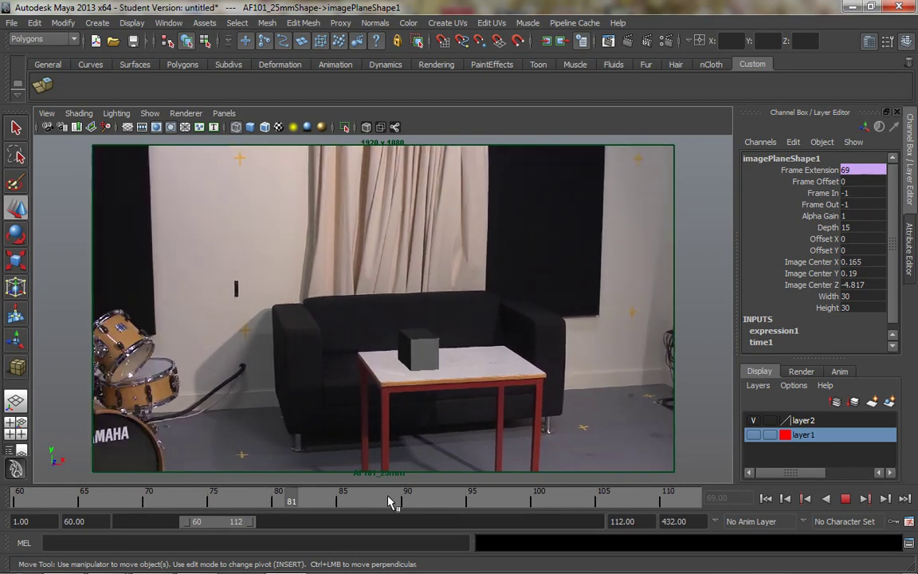
- Render a playblast, blast3, of the shot and watch the cube stay on the table
click(177, 24)
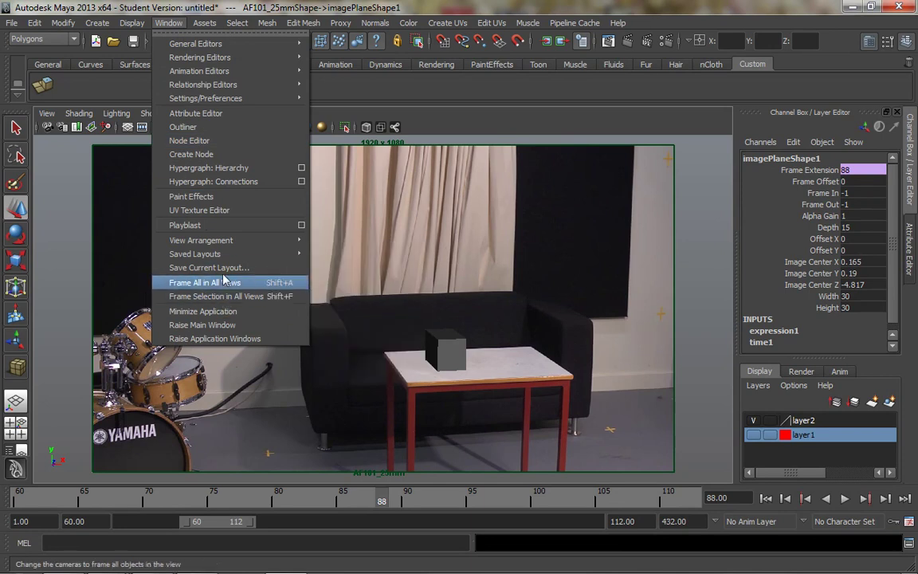
click(222, 227)
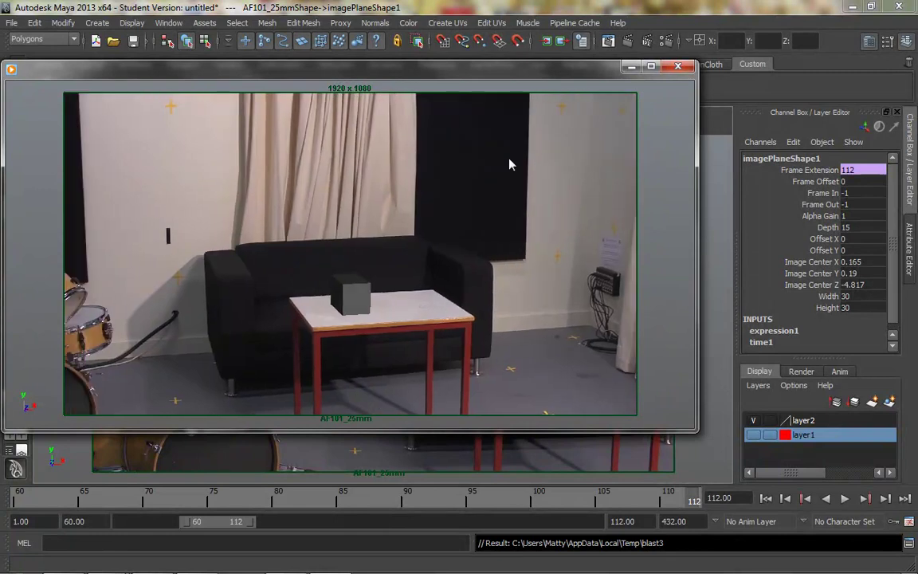
mouse_move(478, 295)
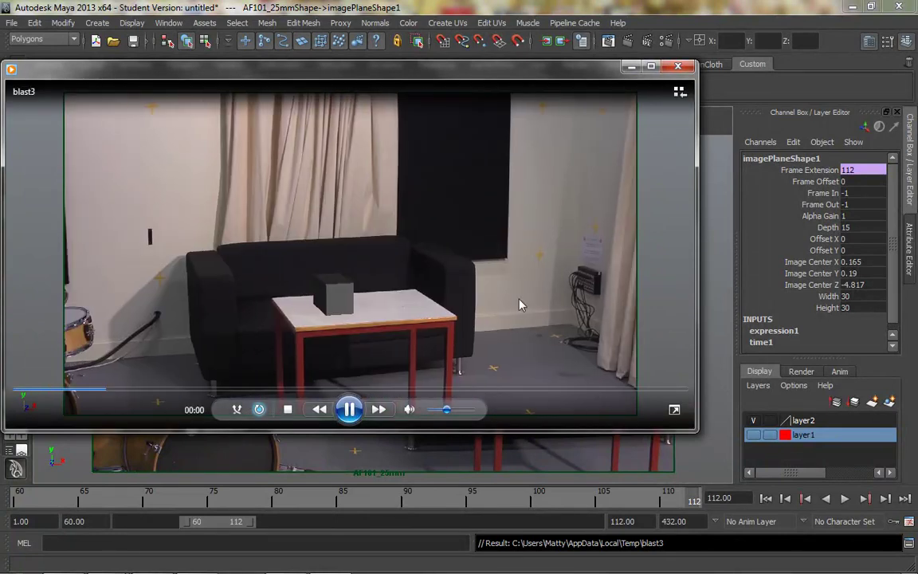